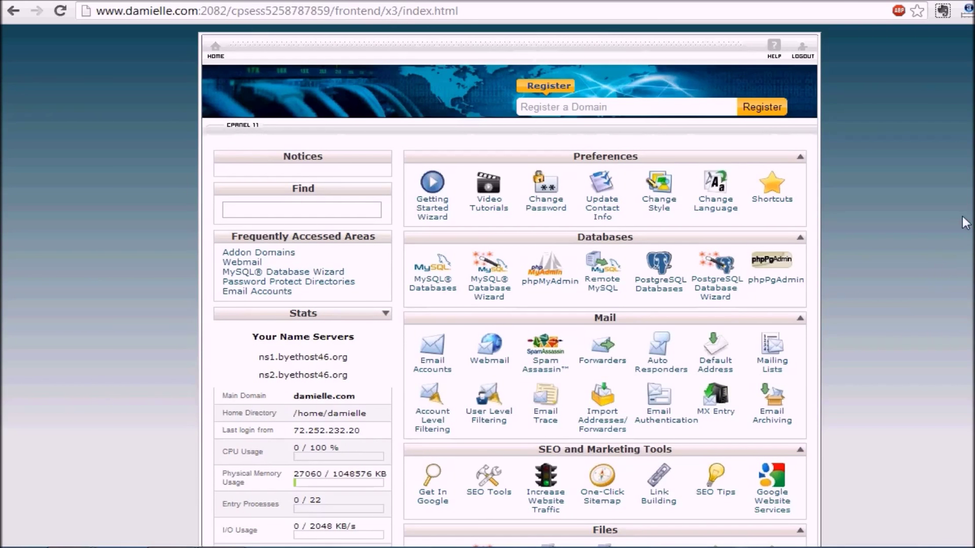
pyautogui.scroll(-7, 509, 286)
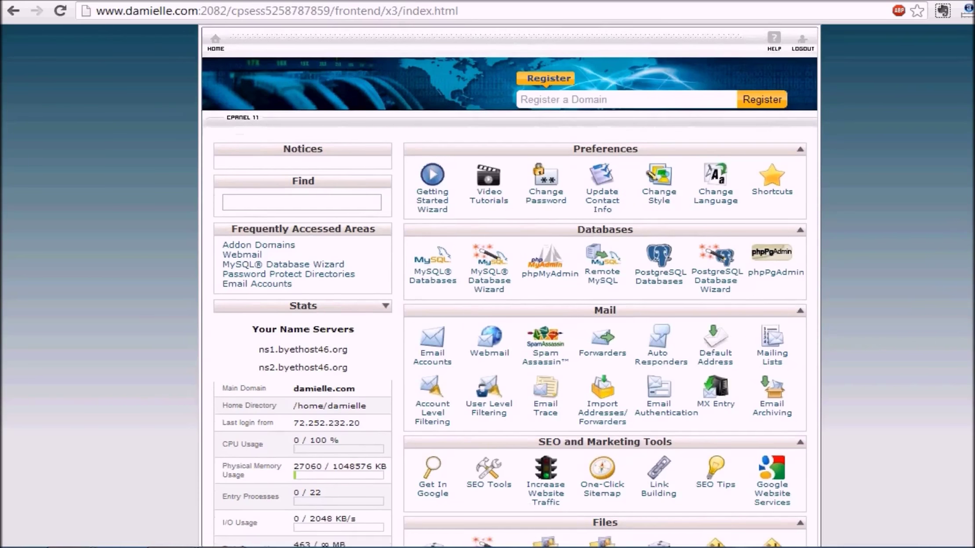
pyautogui.scroll(-6, 510, 286)
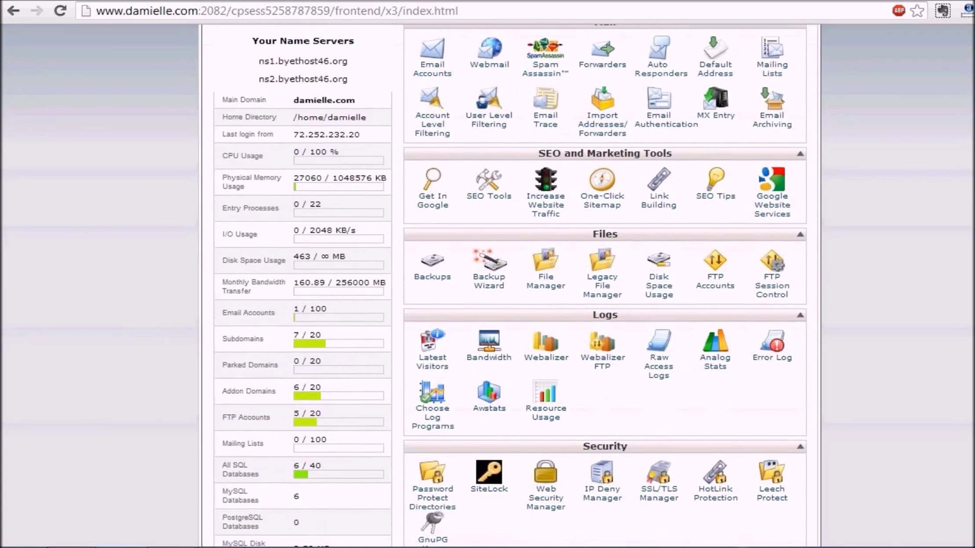
pyautogui.scroll(-3, 786, 333)
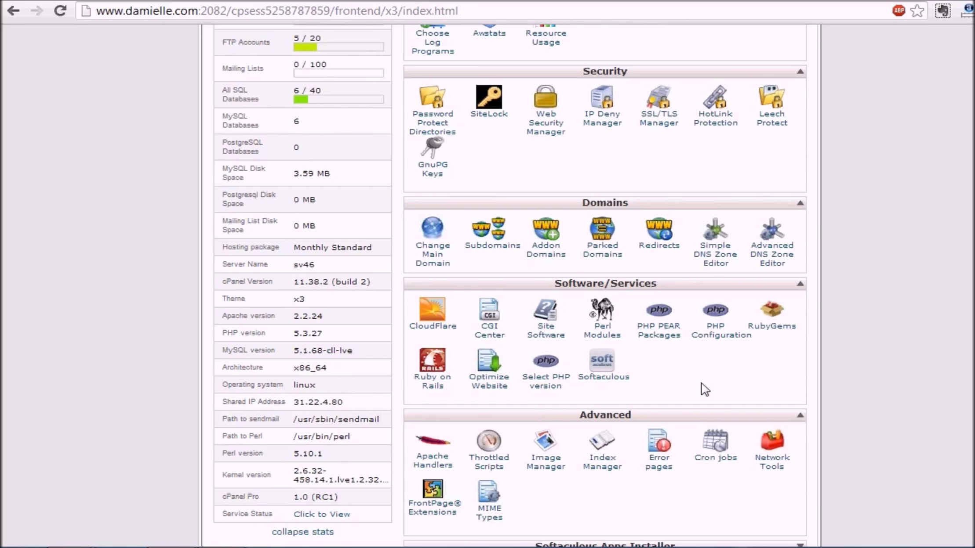
# Open Softaculous and start a new WordPress installation from its WordPress card
pyautogui.click(610, 375)
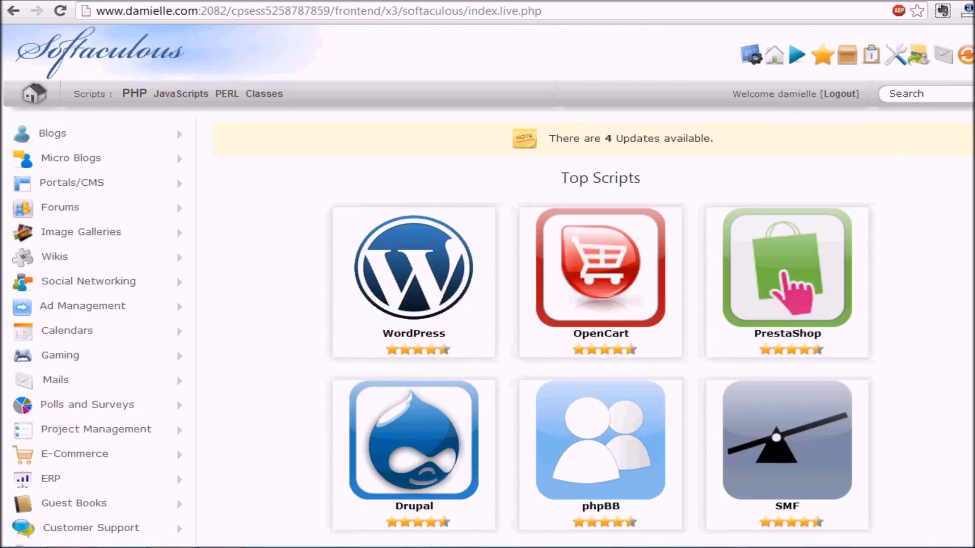
pyautogui.scroll(-2, 489, 286)
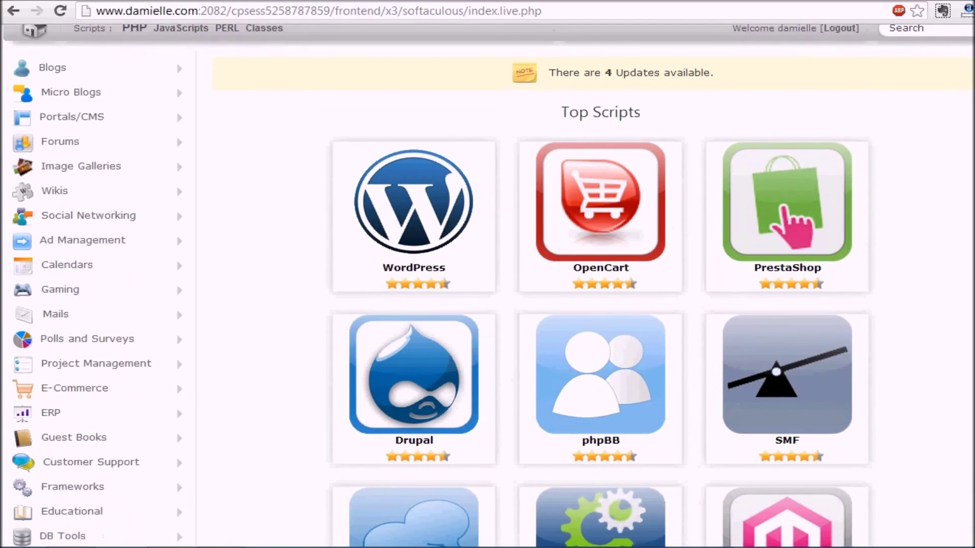
pyautogui.moveTo(401, 193)
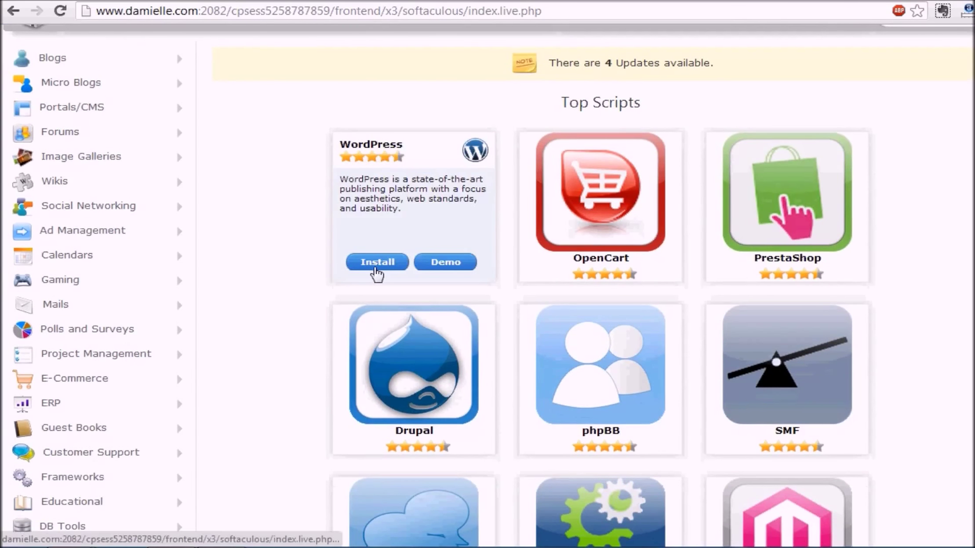
pyautogui.click(376, 268)
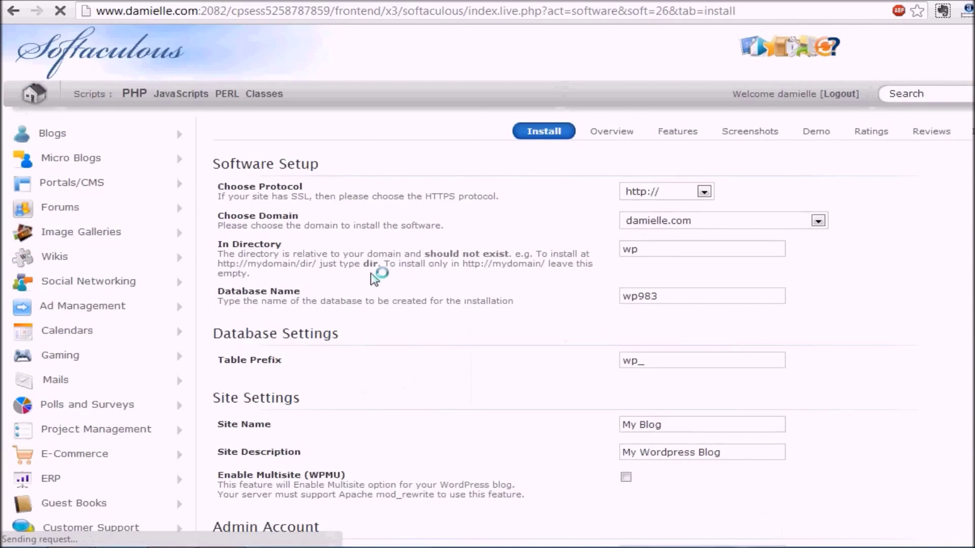
# Choose wpvideosidekick.com as the installation domain
pyautogui.click(742, 228)
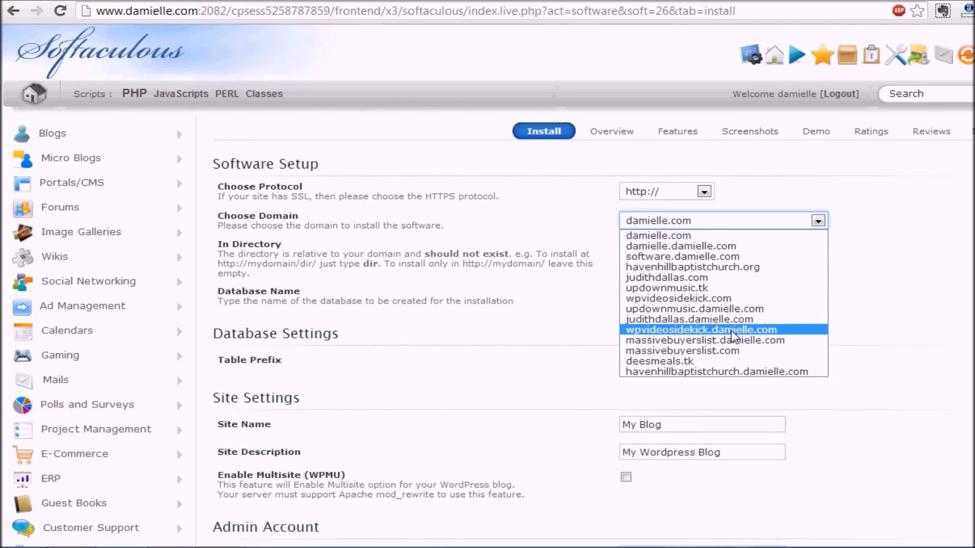
pyautogui.click(718, 299)
pyautogui.click(719, 303)
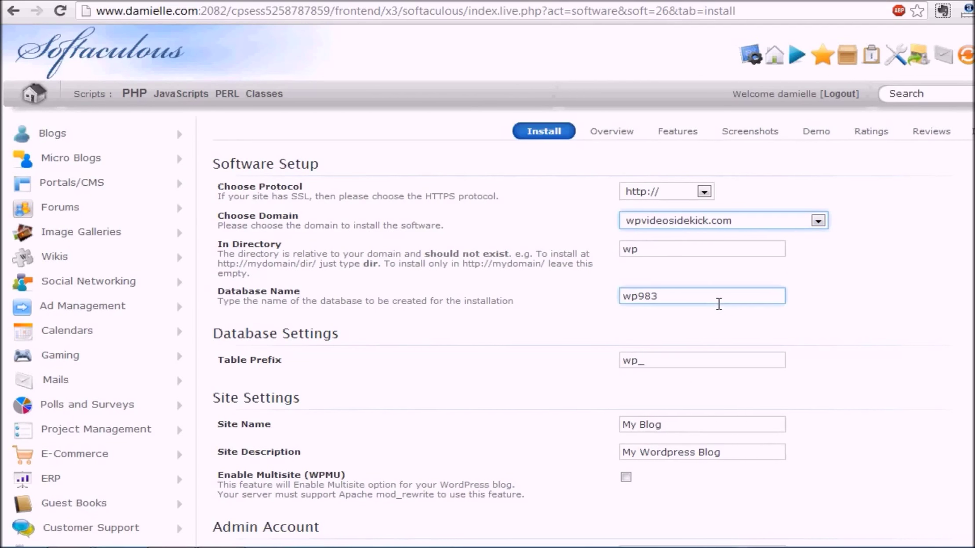
# Replace the default 'wp' install directory with 'blog'
pyautogui.click(660, 258)
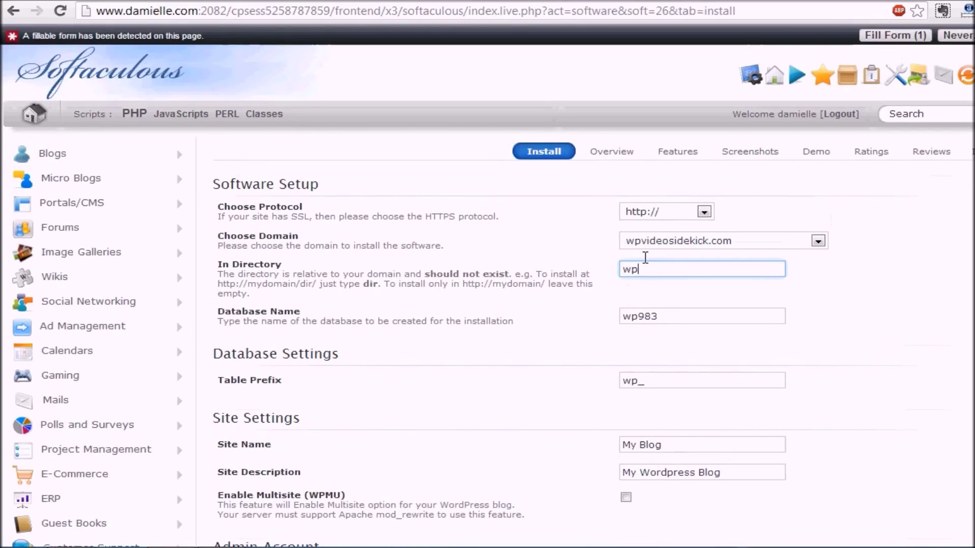
pyautogui.moveTo(639, 278); pyautogui.dragTo(619, 277)
pyautogui.click(637, 277)
pyautogui.press('BackSpace')
pyautogui.write('blog')
pyautogui.scroll(-3, 488, 285)
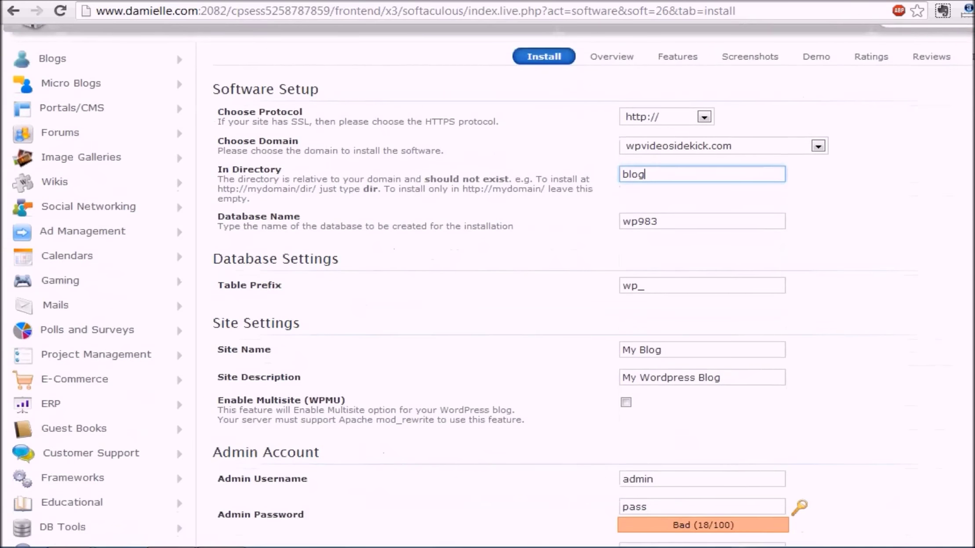
# Set the site name to 'WP Video Sidekick' and the description to 'Become A WP Pro'
pyautogui.scroll(-2, 706, 280)
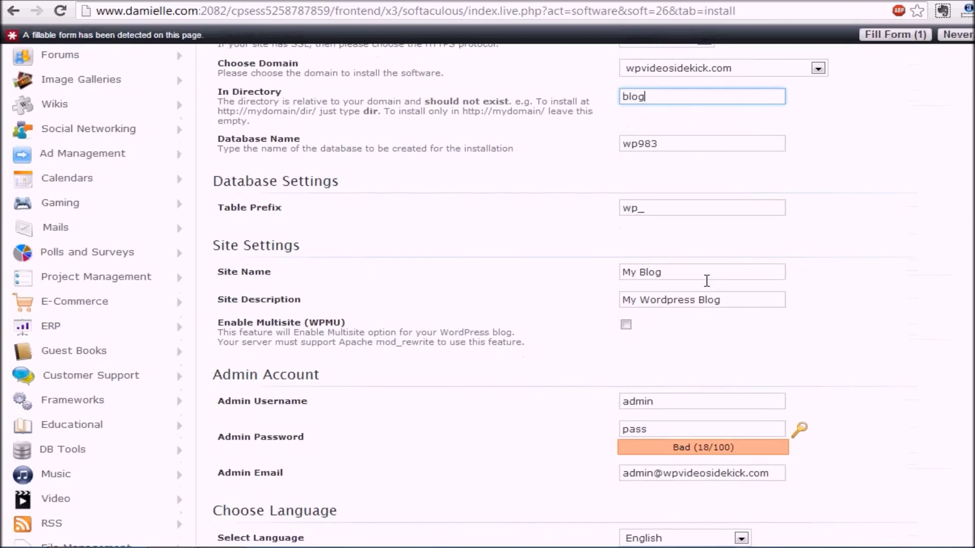
pyautogui.moveTo(668, 279); pyautogui.dragTo(601, 282)
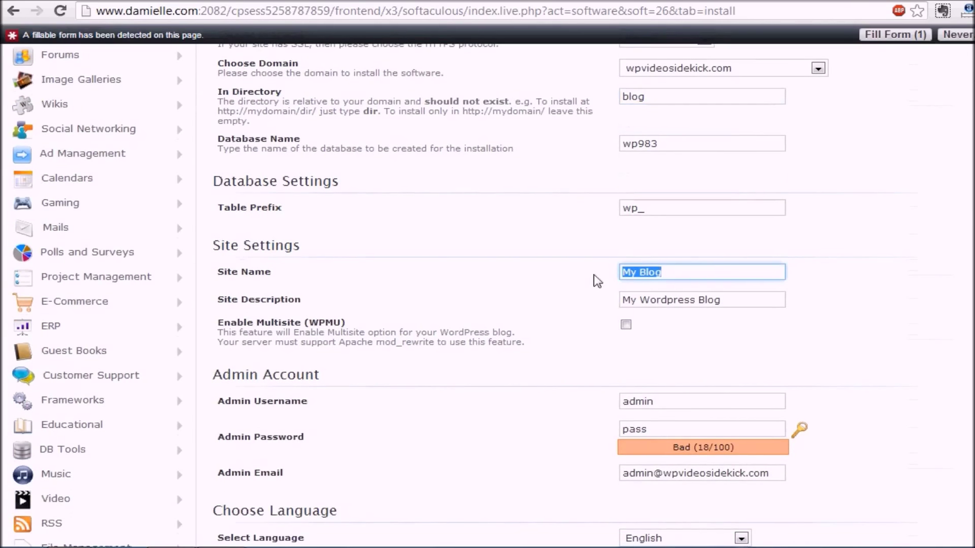
pyautogui.write('WP Video Sid')
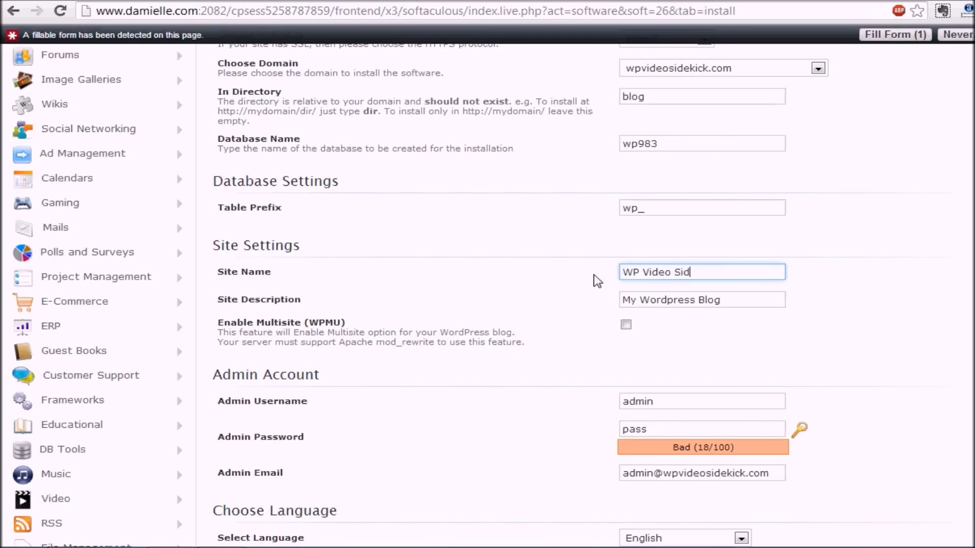
pyautogui.write('ekick')
pyautogui.moveTo(751, 303); pyautogui.dragTo(502, 313)
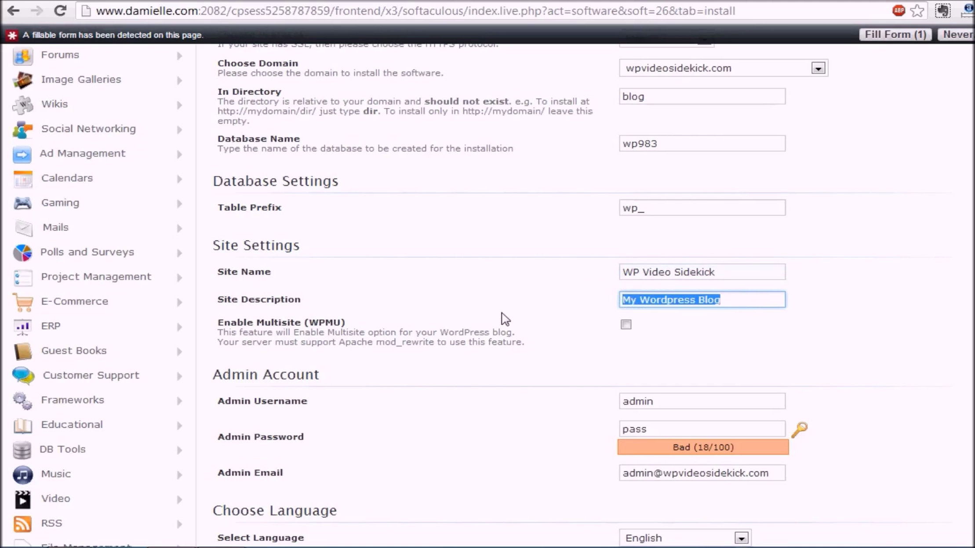
pyautogui.write('Become ')
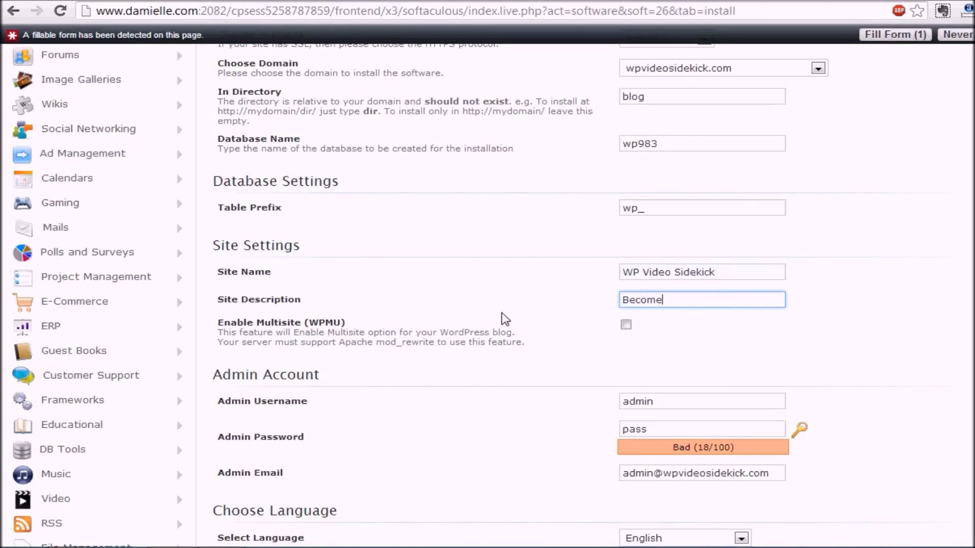
pyautogui.write('A WP Pro')
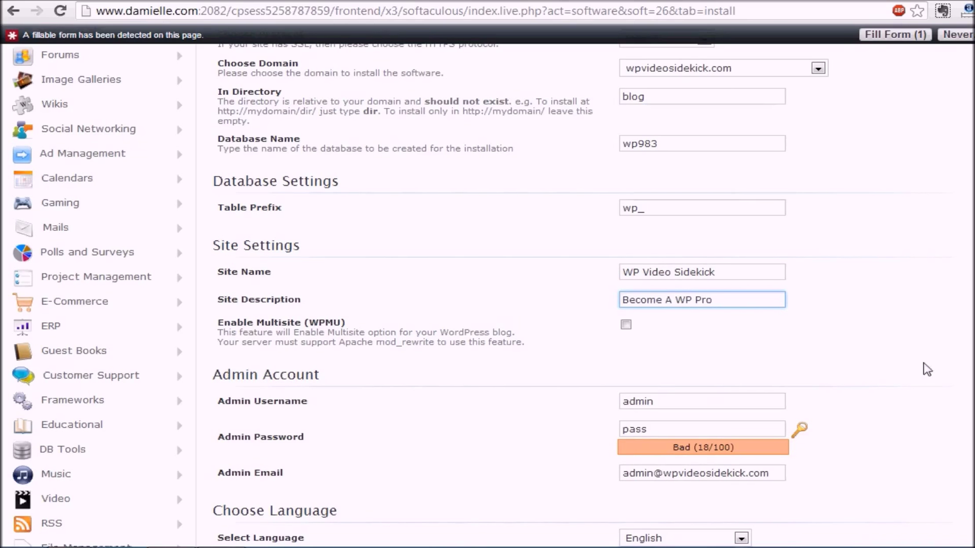
# Put the cursor in the Admin Username field to edit it
pyautogui.scroll(-4, 740, 211)
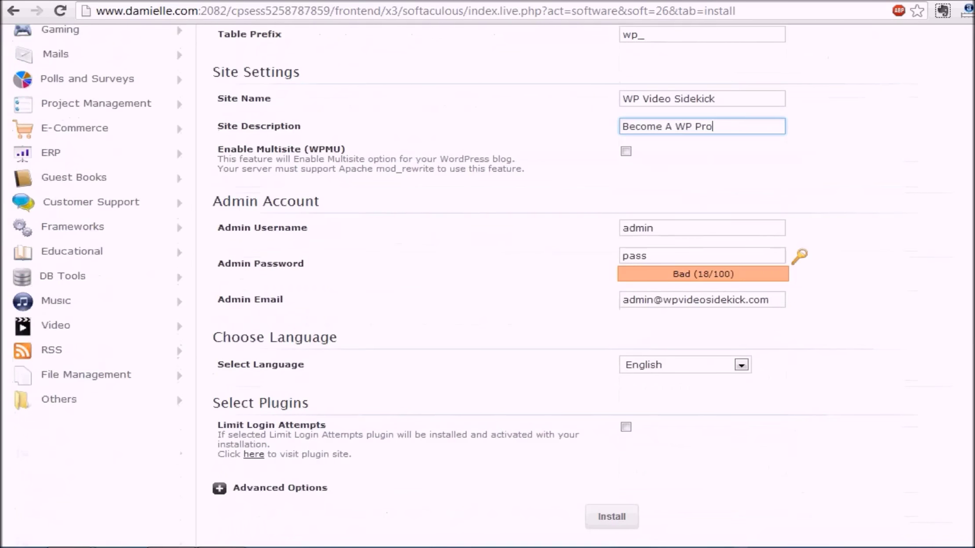
pyautogui.click(675, 226)
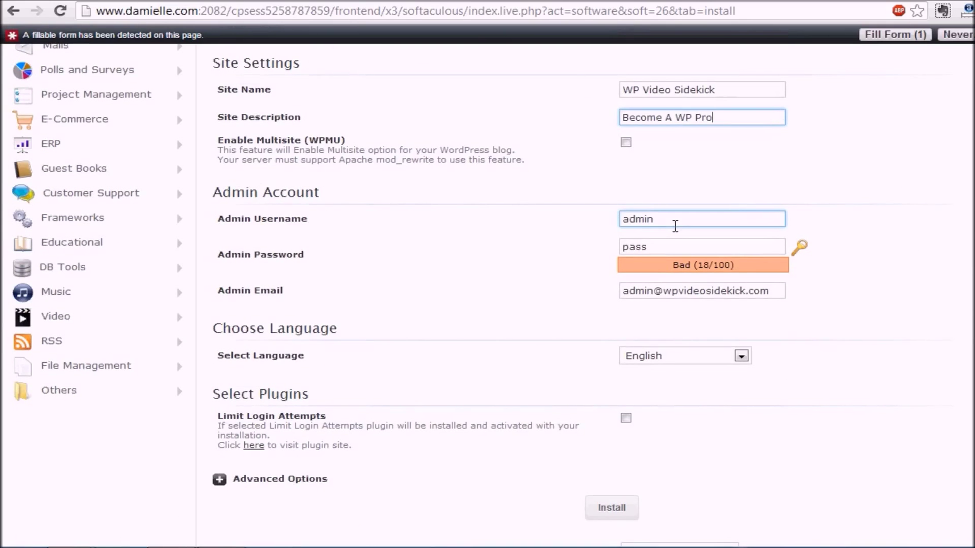
pyautogui.click(675, 227)
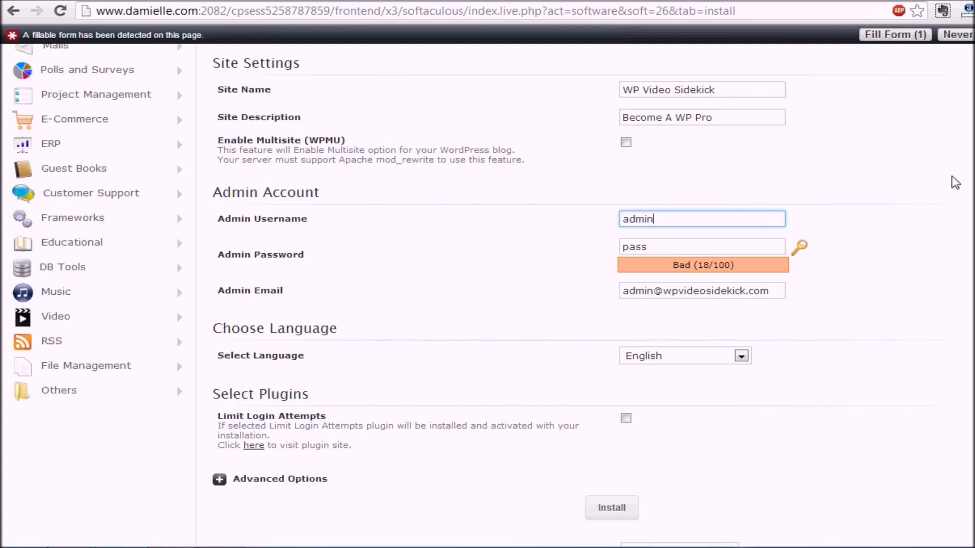
pyautogui.scroll(-1, 672, 194)
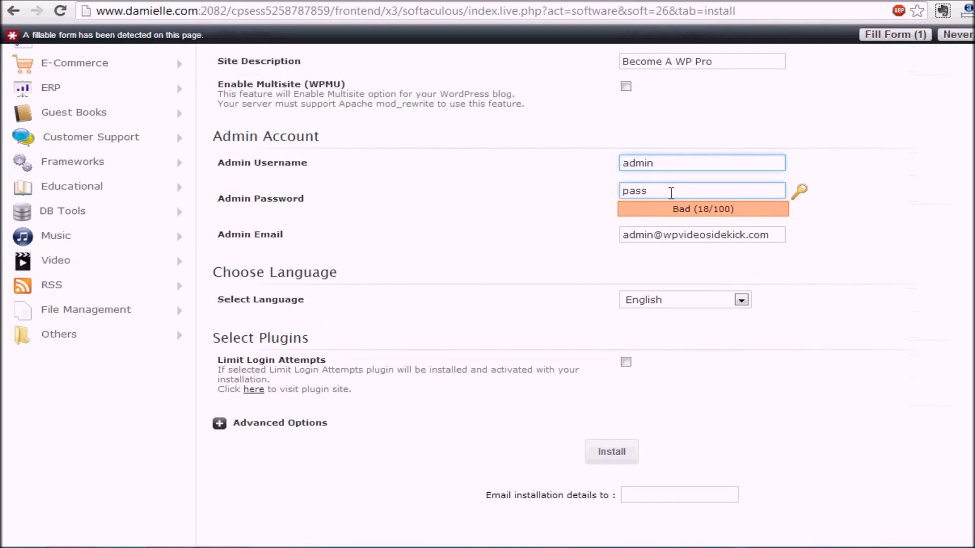
# Replace the default admin password with a new one
pyautogui.click(662, 197)
pyautogui.moveTo(646, 192); pyautogui.dragTo(602, 205)
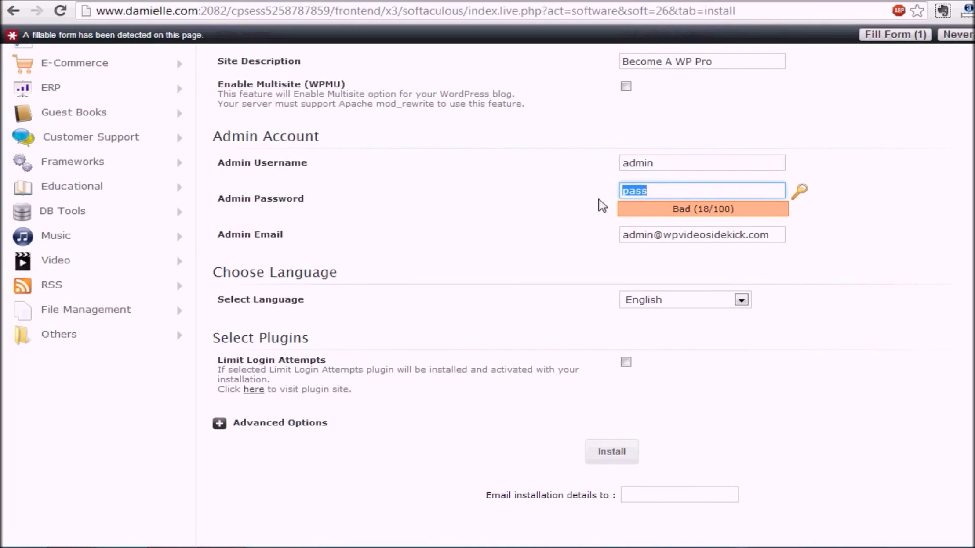
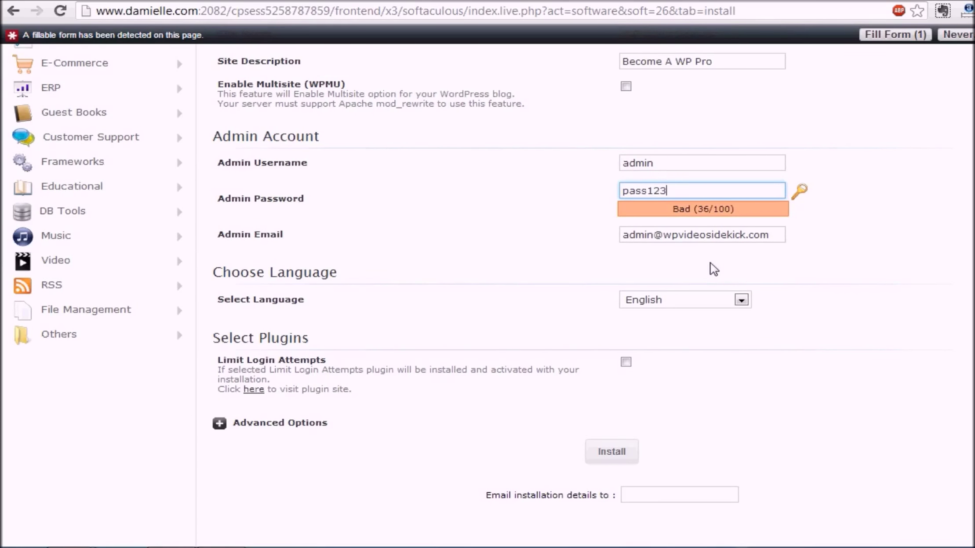
# Replace the default admin e-mail with the owner's own e-mail address
pyautogui.moveTo(788, 236); pyautogui.dragTo(561, 254)
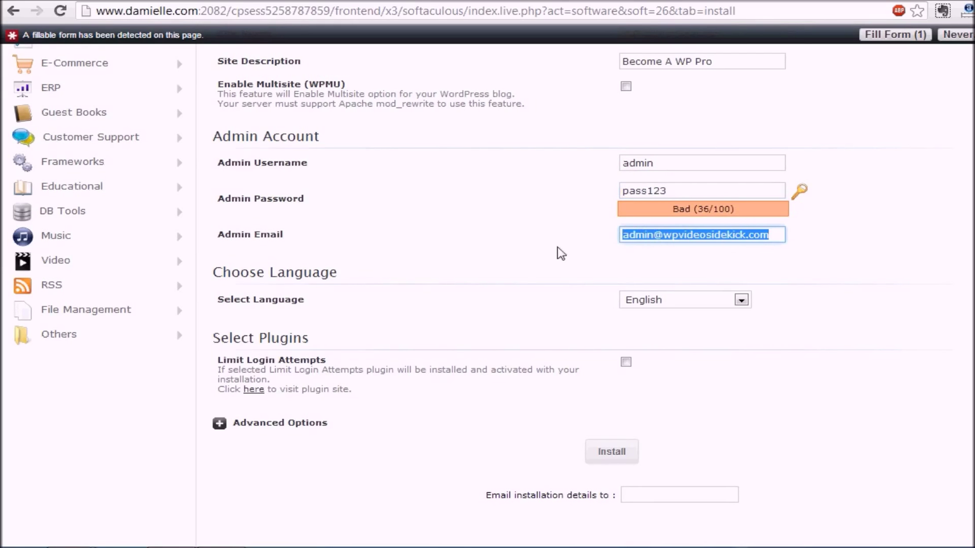
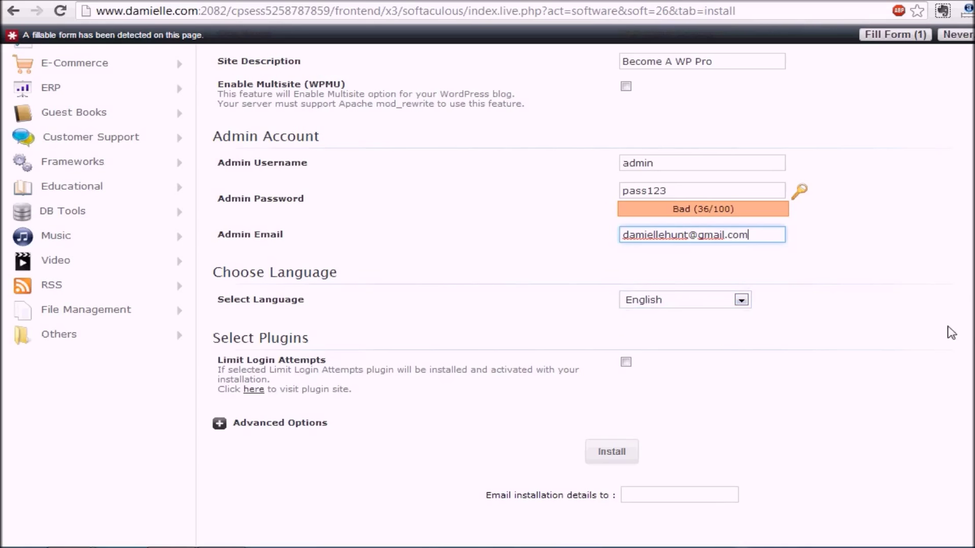
pyautogui.scroll(-3, 969, 329)
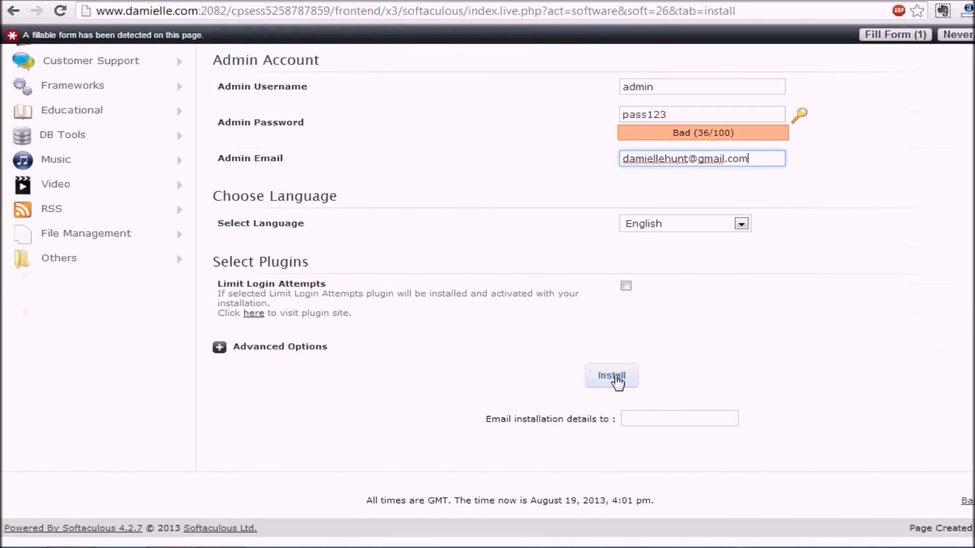
# Run the WordPress install, then open the new blog at wpvideosidekick.com/blog
pyautogui.click(616, 381)
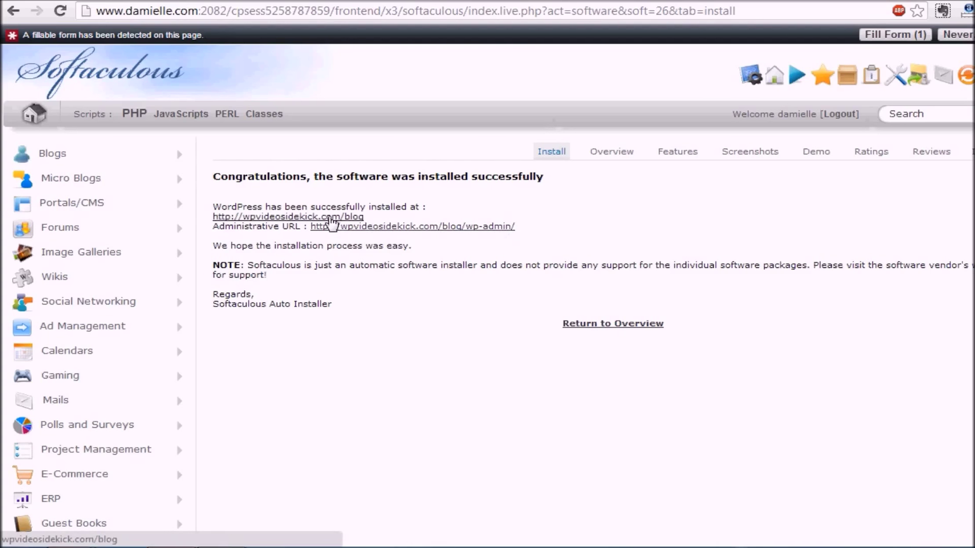
pyautogui.click(330, 219)
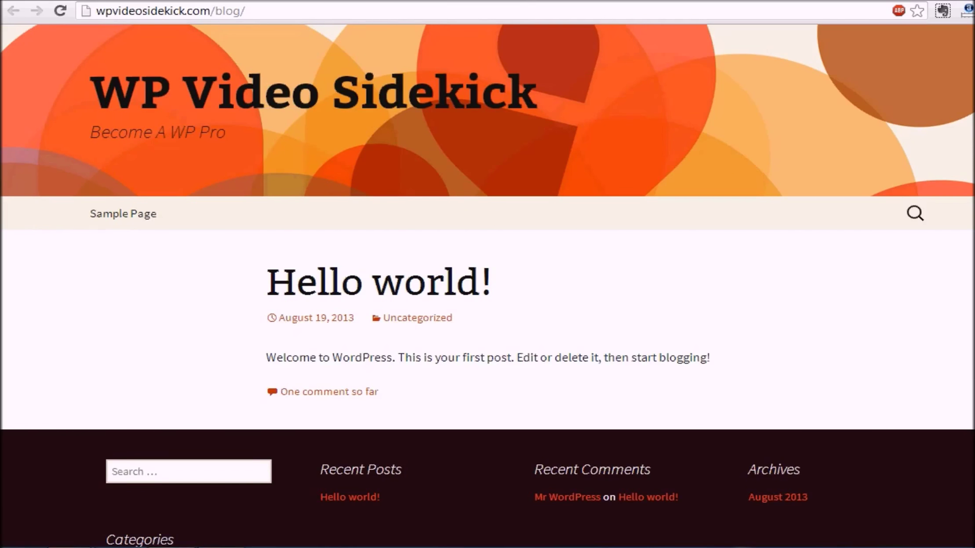
# Scroll the new blog's front page to review the Hello world! post and sidebar widgets
pyautogui.scroll(-5, 487, 284)
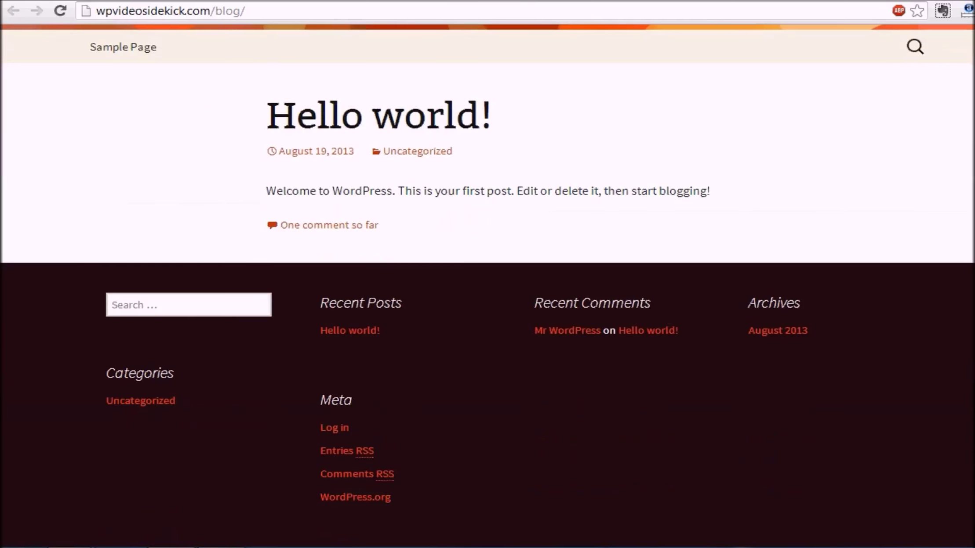
pyautogui.scroll(5, 488, 285)
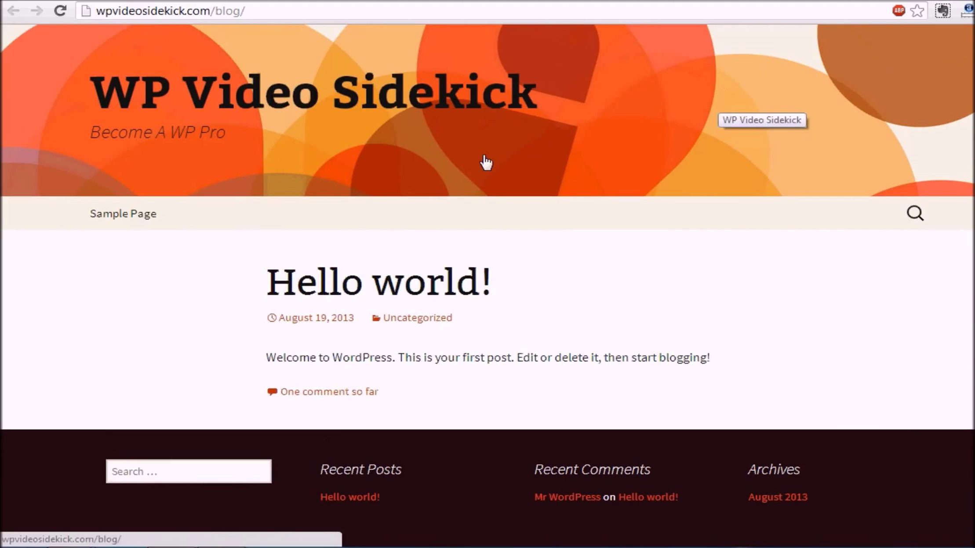
pyautogui.scroll(-3, 717, 154)
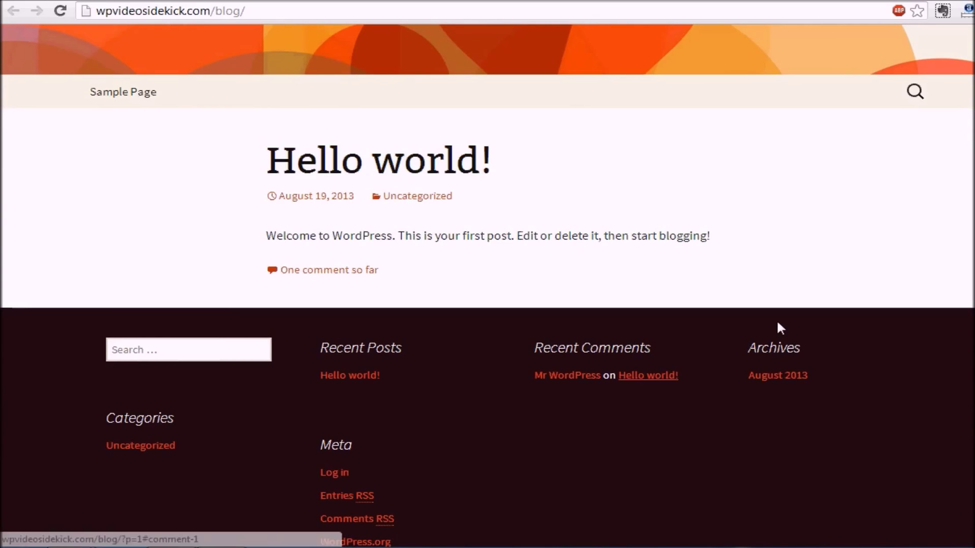
pyautogui.scroll(-3, 487, 281)
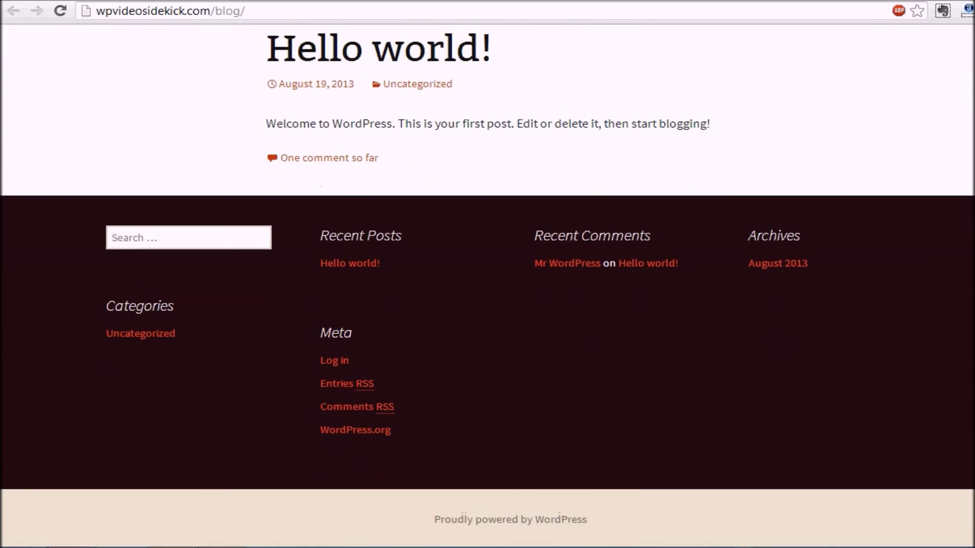
pyautogui.scroll(5, 487, 281)
pyautogui.scroll(-3, 487, 281)
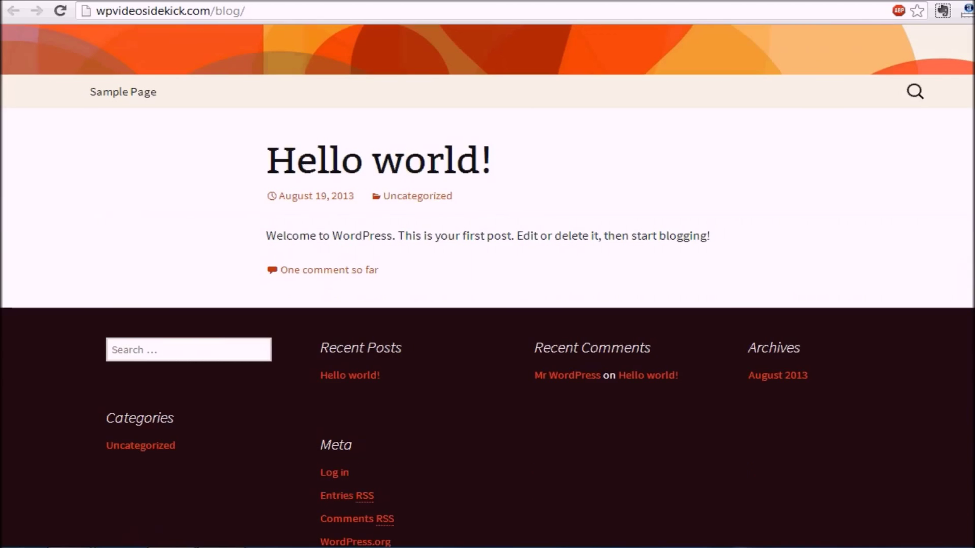
pyautogui.scroll(3, 488, 282)
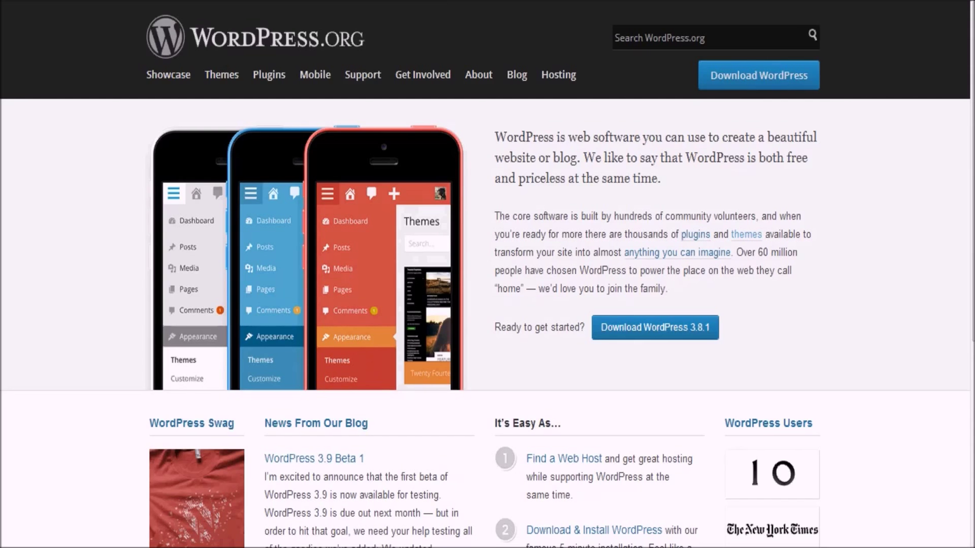
# Download the latest WordPress release from wordpress.org
pyautogui.click(748, 92)
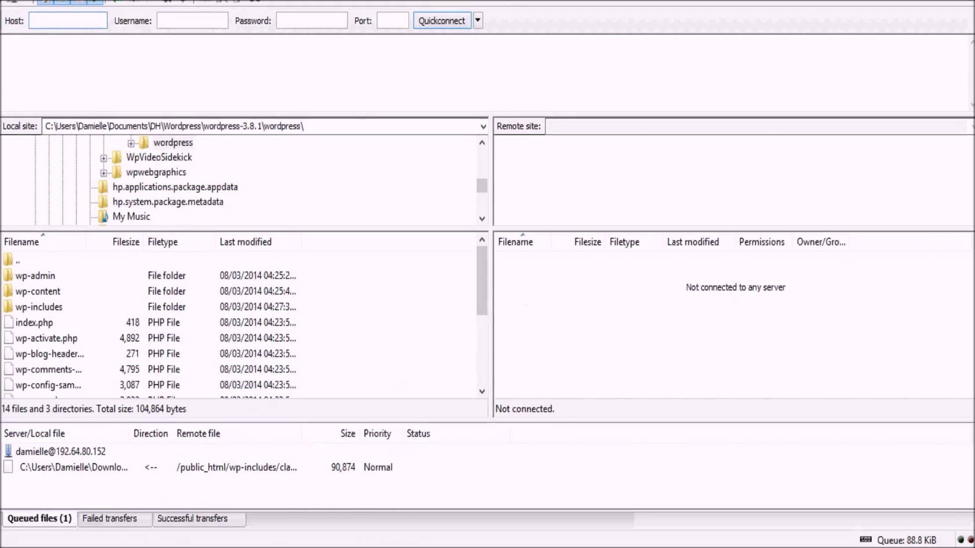
pyautogui.moveTo(101, 547)
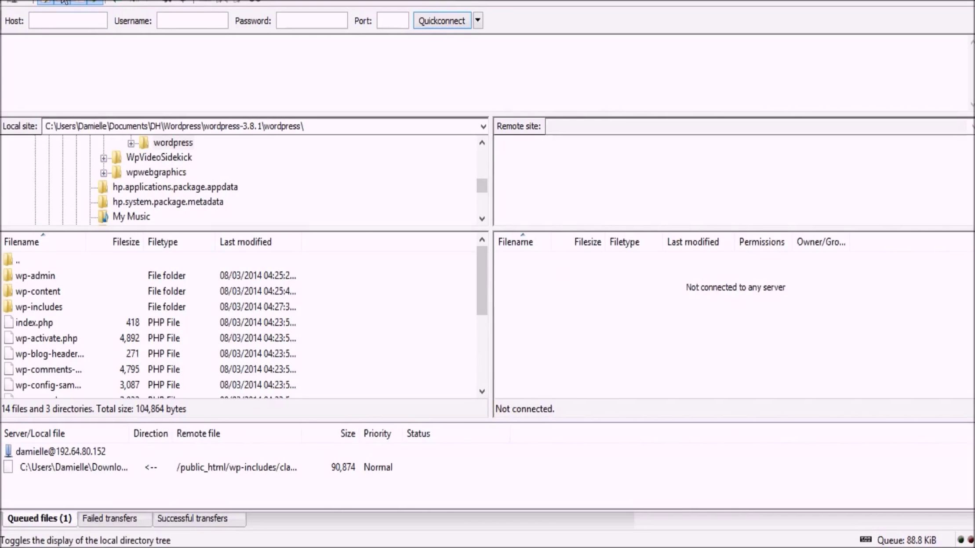
pyautogui.click(49, 26)
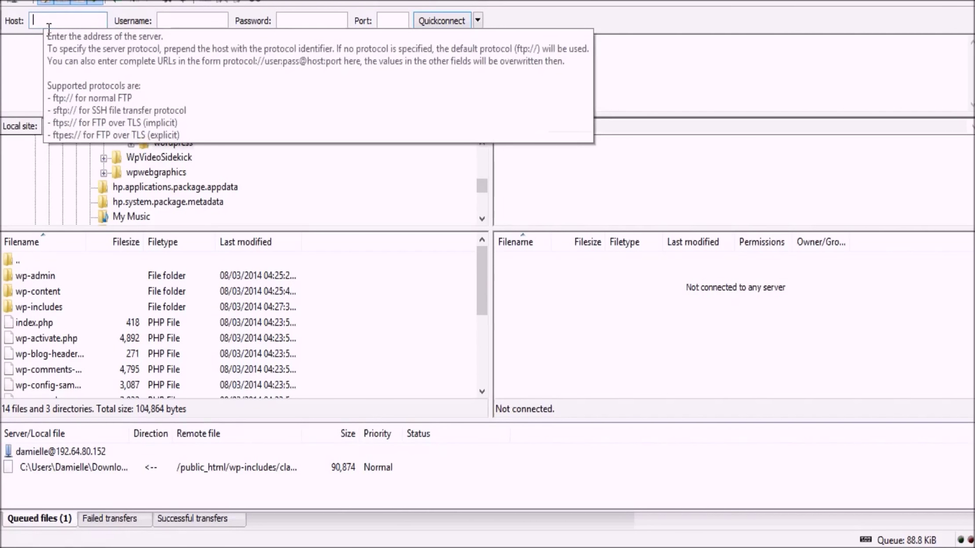
# Enter ftp.wpvideosidekick.com as the Quickconnect host address
pyautogui.write('ftp.')
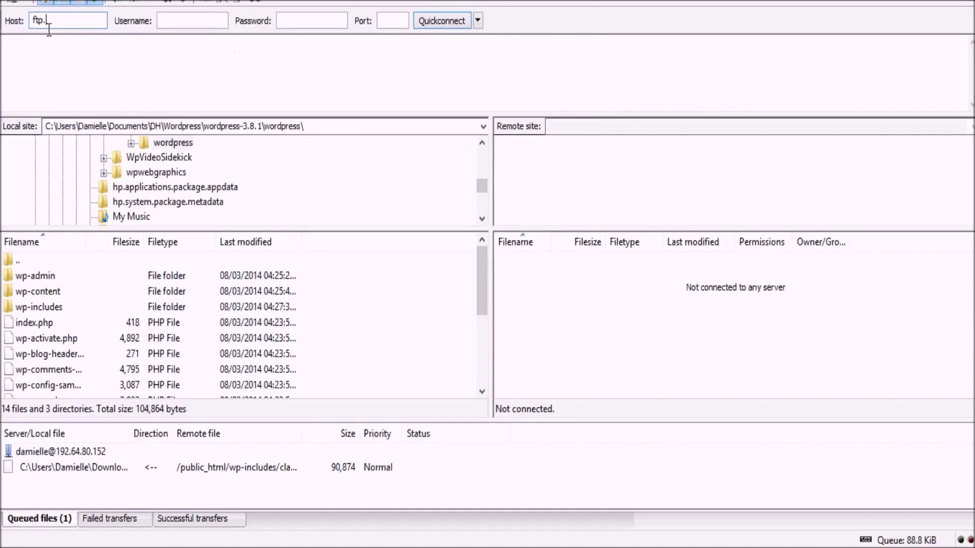
pyautogui.write('wo')
pyautogui.press('BackSpace')
pyautogui.write('pvideosidekick.com')
pyautogui.press('Home')
pyautogui.press('End')
pyautogui.click(167, 22)
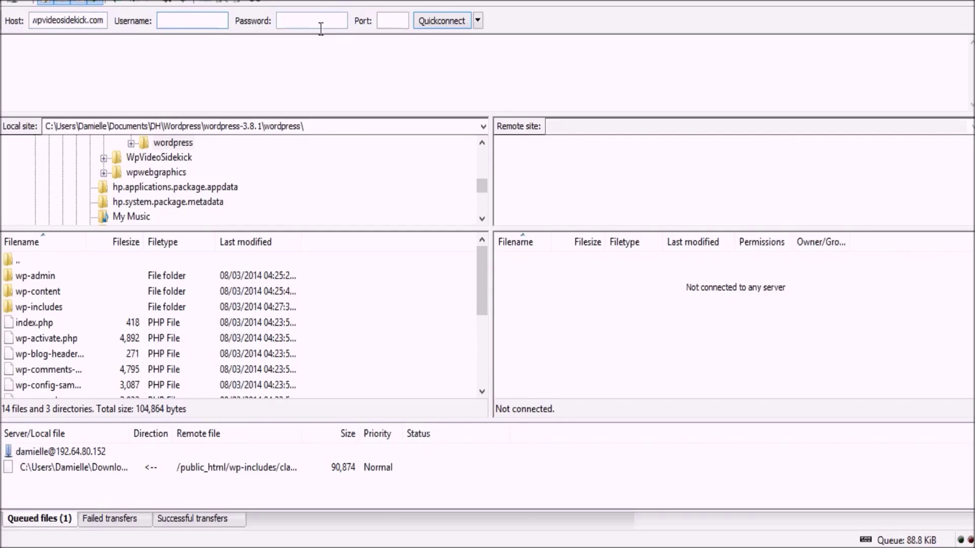
pyautogui.click(396, 26)
# Clear the host, dismiss the no-host error, and reconnect to the last used server
pyautogui.moveTo(103, 20); pyautogui.dragTo(2, 43)
pyautogui.press('Delete')
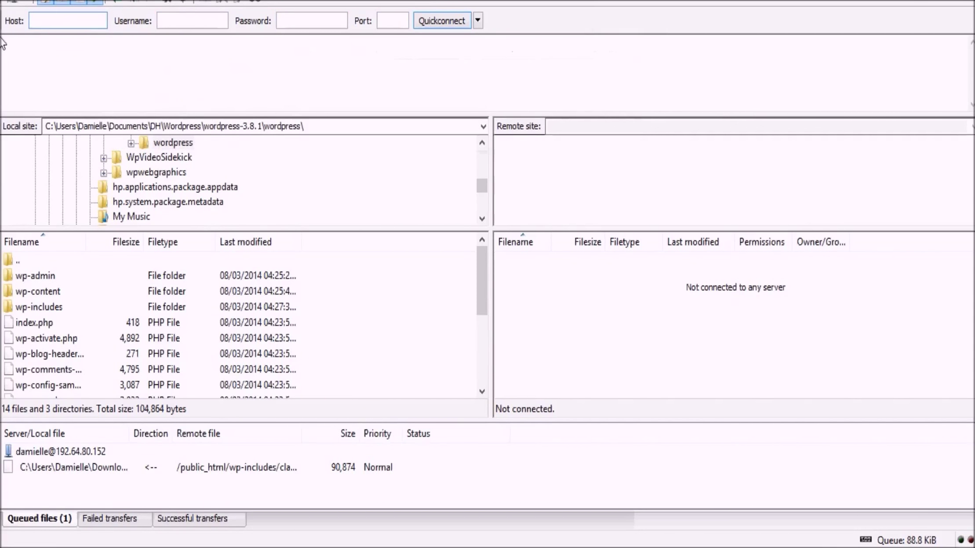
pyautogui.click(432, 20)
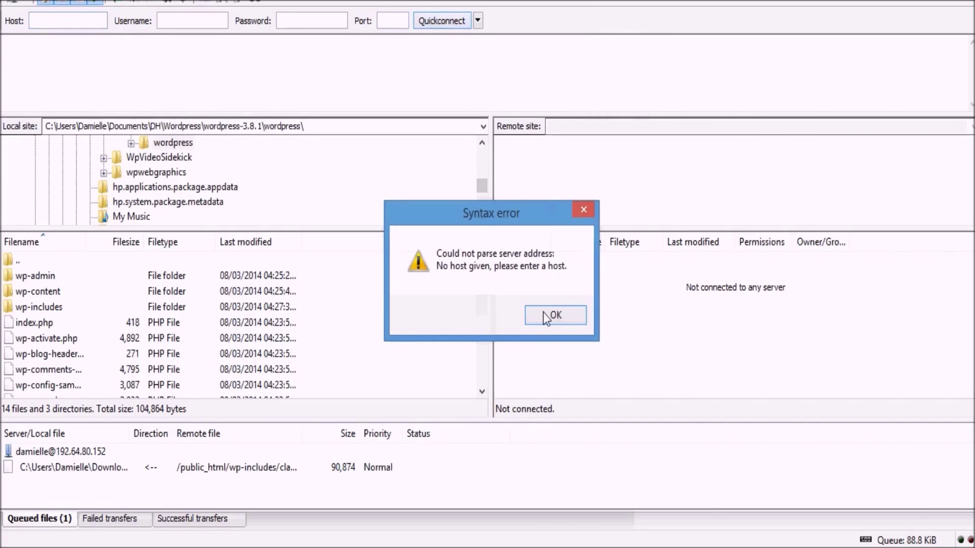
pyautogui.click(571, 315)
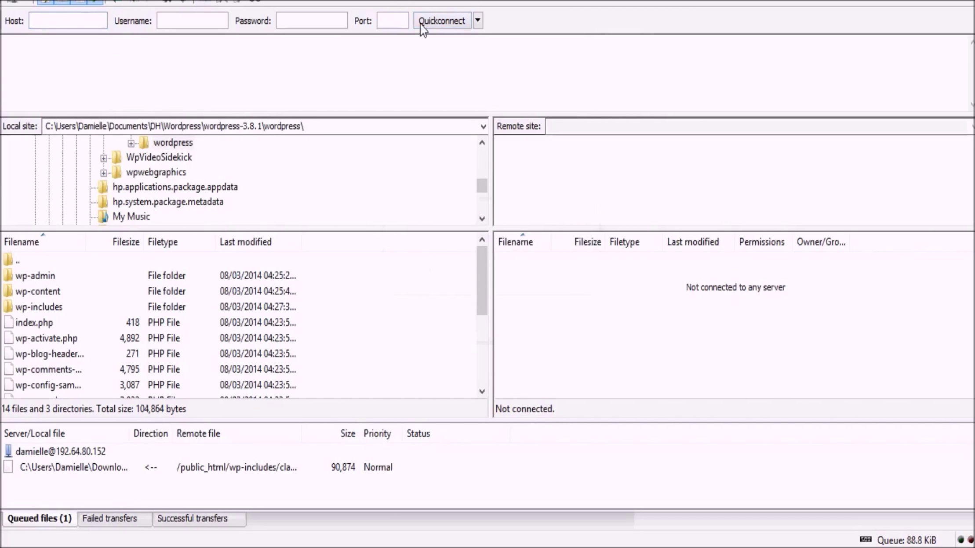
pyautogui.click(183, 3)
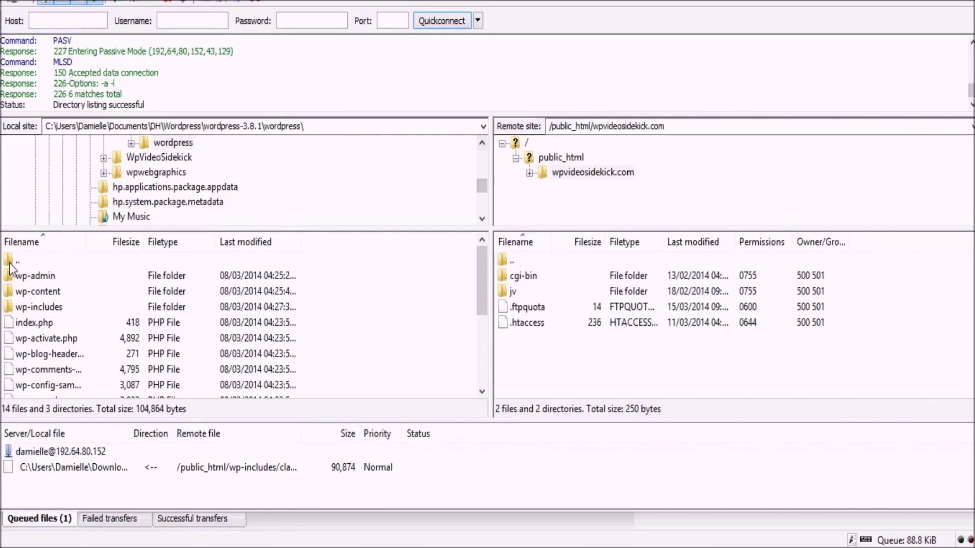
# Move the local pane up to C:\Users and the remote pane up to /public_html
pyautogui.moveTo(482, 293)
pyautogui.mouseDown()
pyautogui.moveTo(488, 357)
pyautogui.moveTo(483, 299)
pyautogui.mouseUp()
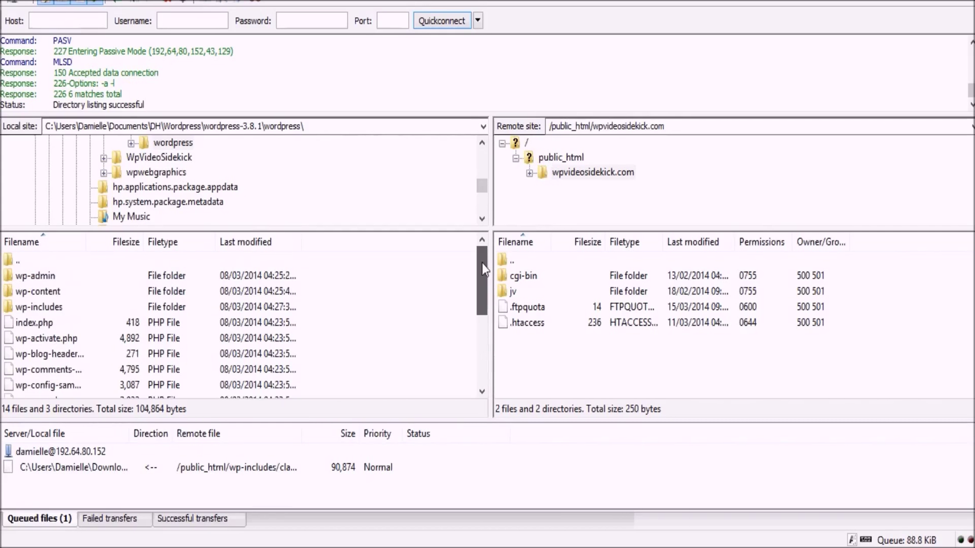
pyautogui.doubleClick(10, 260)
pyautogui.doubleClick(9, 261)
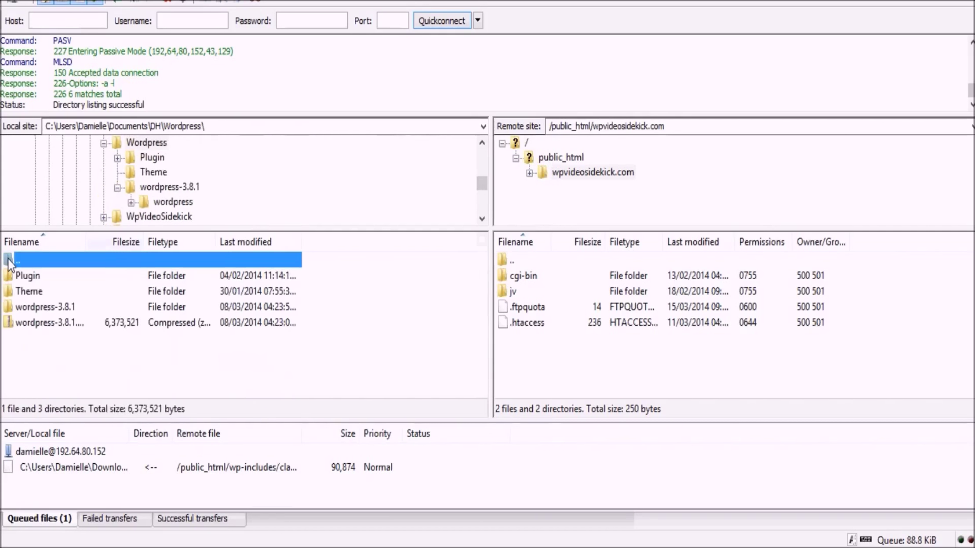
pyautogui.doubleClick(10, 260)
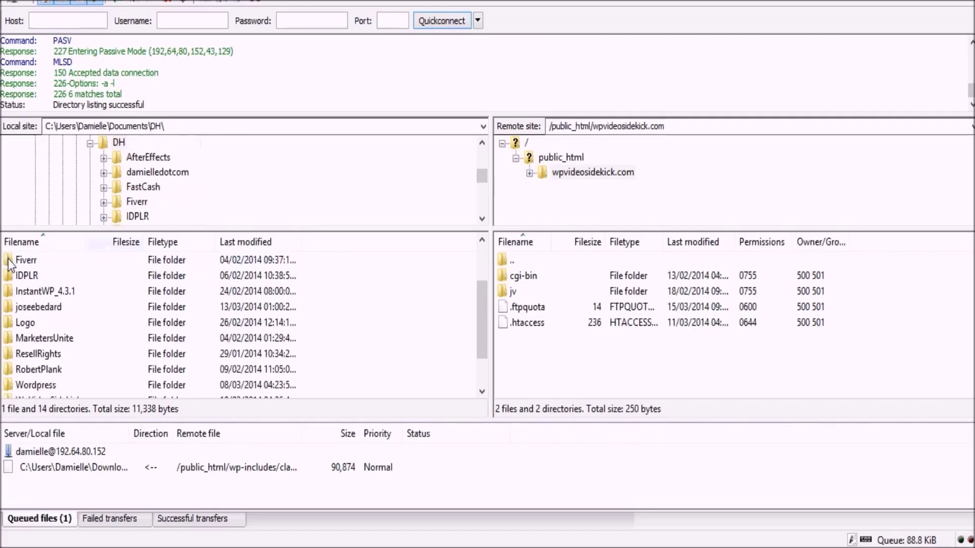
pyautogui.click(9, 262)
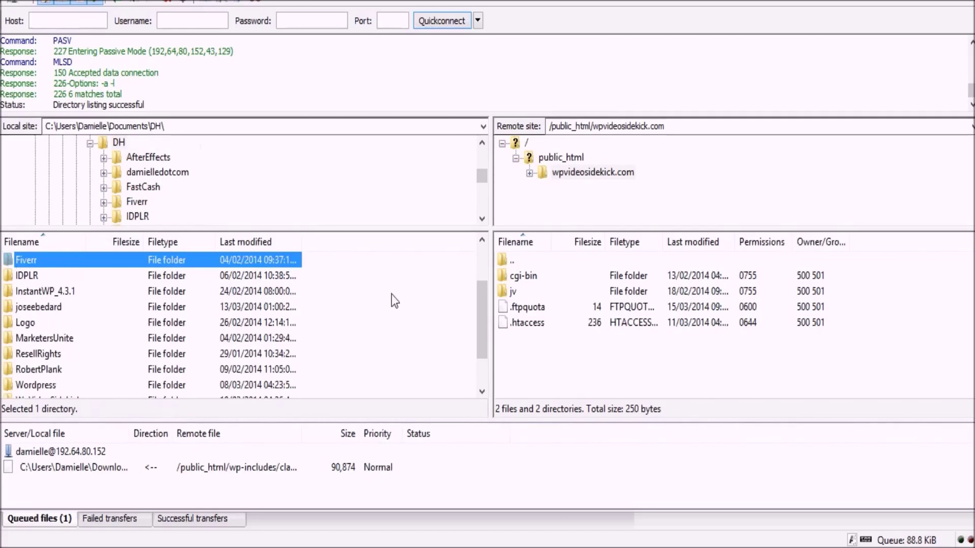
pyautogui.scroll(2, 482, 308)
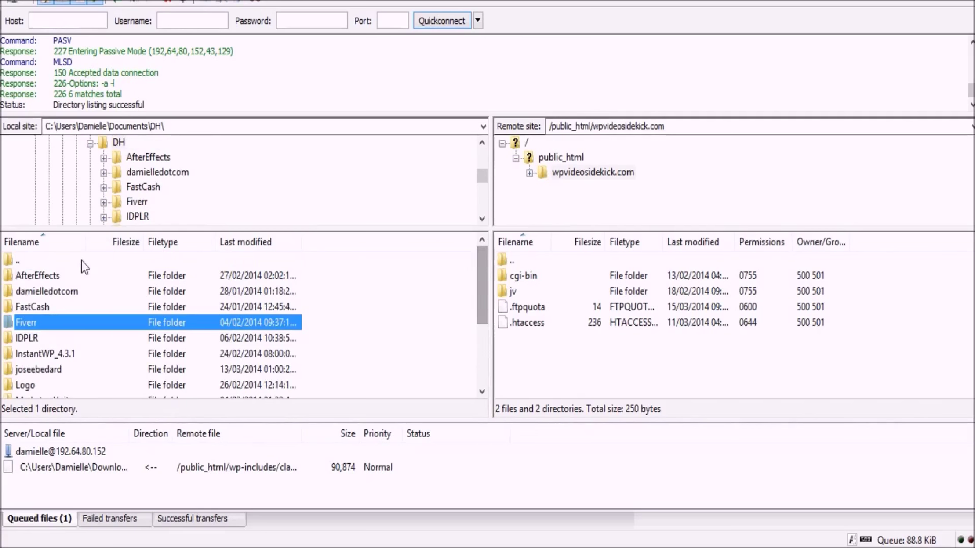
pyautogui.doubleClick(9, 260)
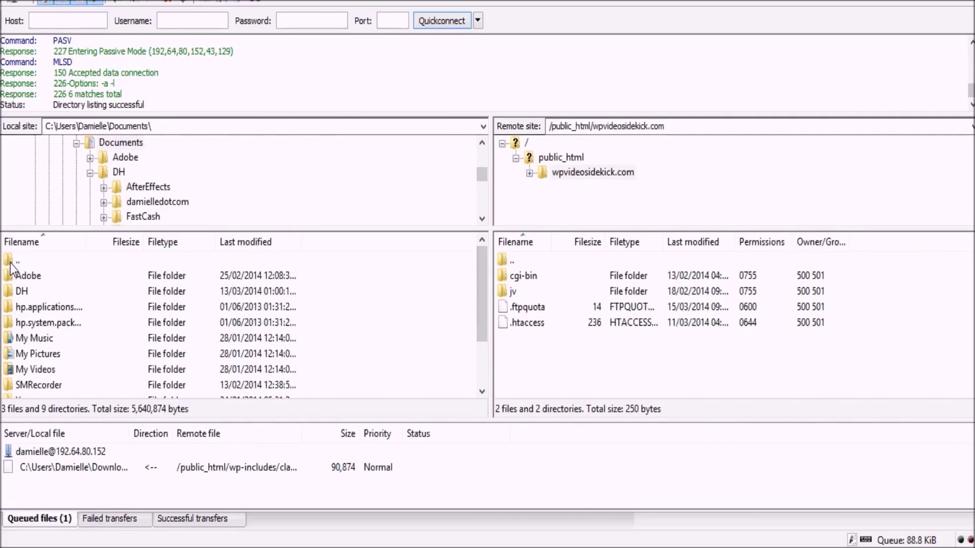
pyautogui.doubleClick(10, 261)
pyautogui.doubleClick(9, 261)
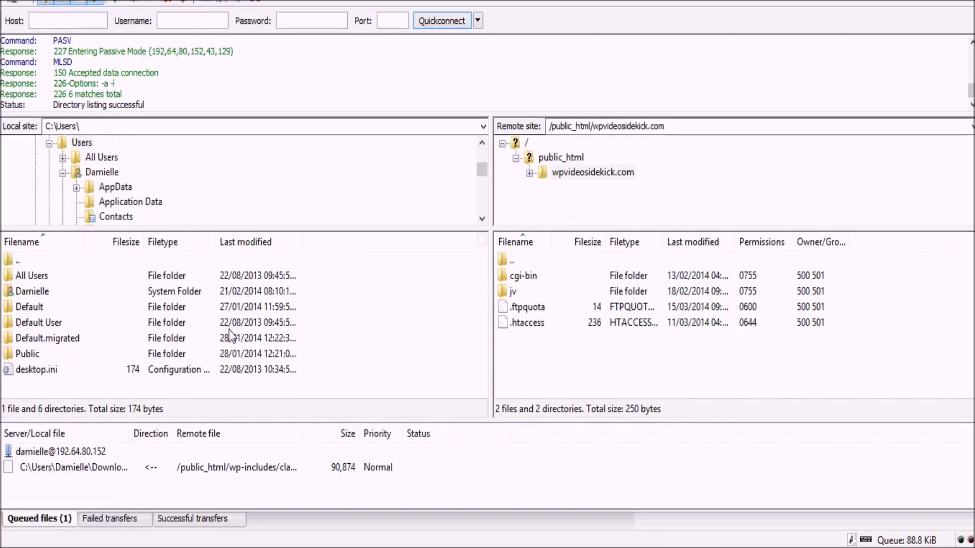
pyautogui.doubleClick(505, 261)
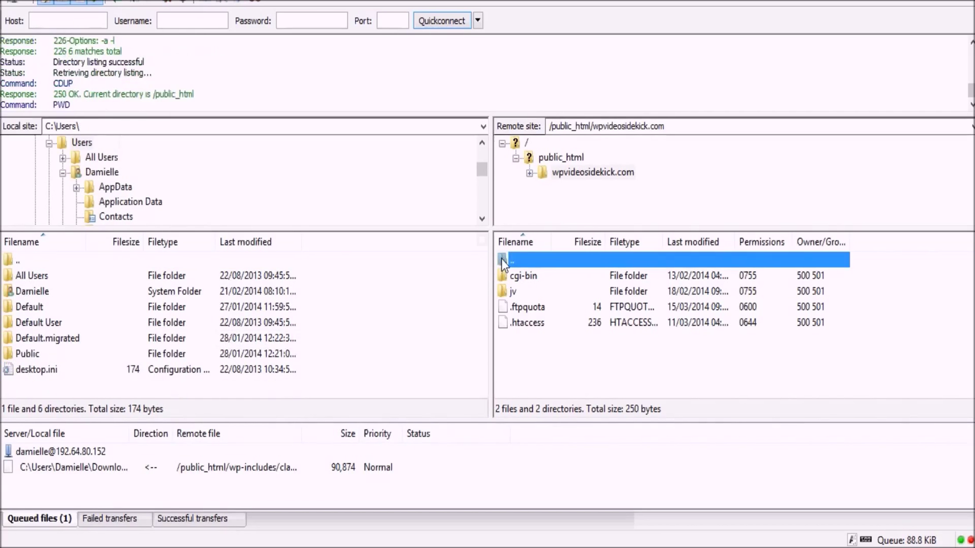
# Move the remote side to the server root and browse local All Users, back up to Users
pyautogui.doubleClick(504, 264)
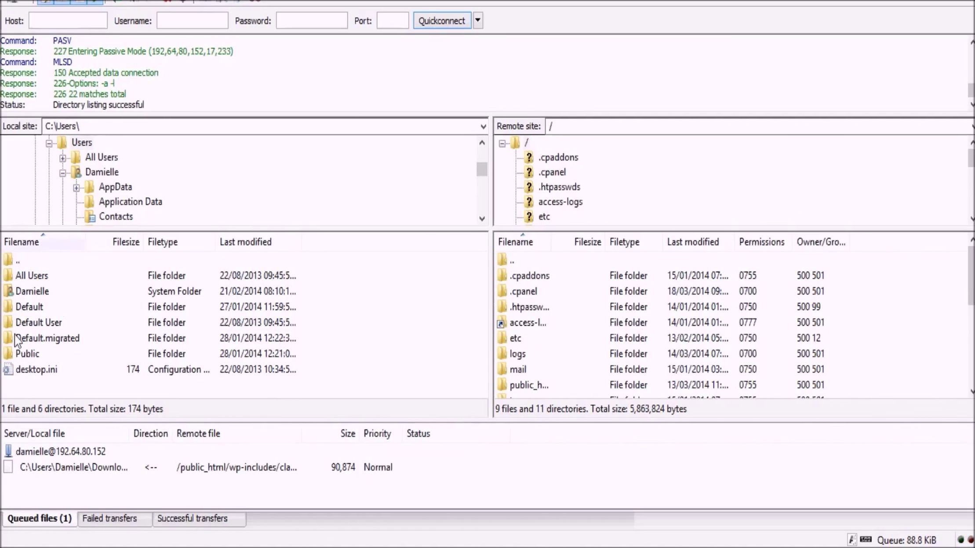
pyautogui.doubleClick(39, 277)
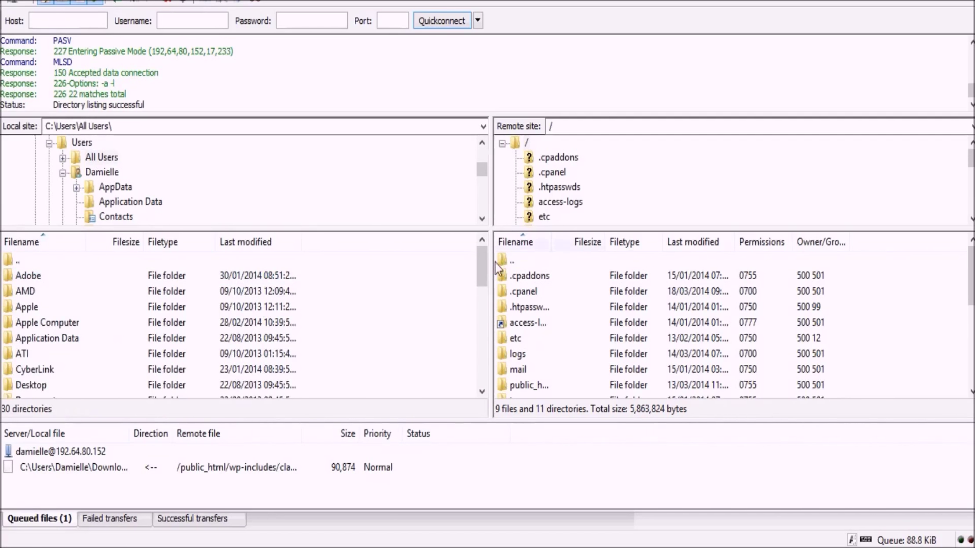
pyautogui.moveTo(484, 262); pyautogui.dragTo(484, 278)
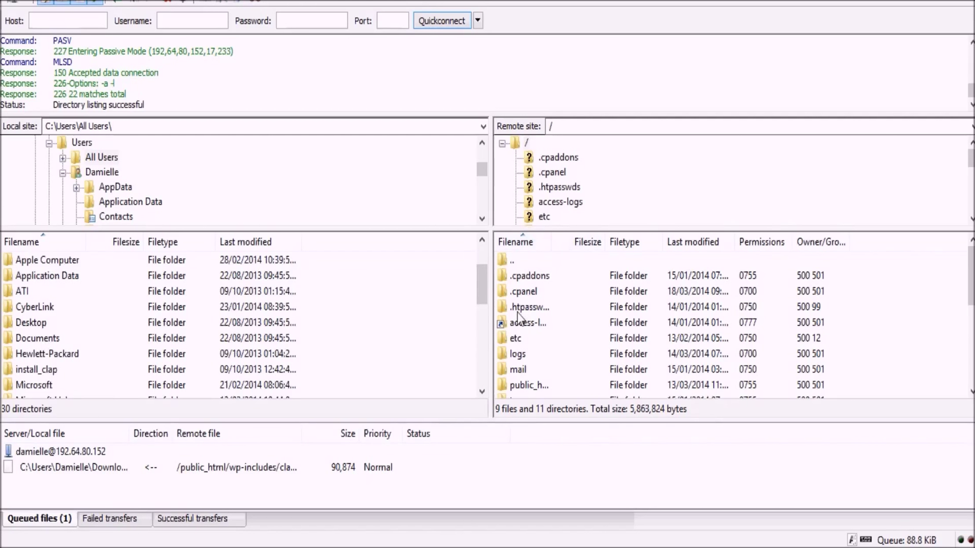
pyautogui.moveTo(485, 298); pyautogui.dragTo(397, 284)
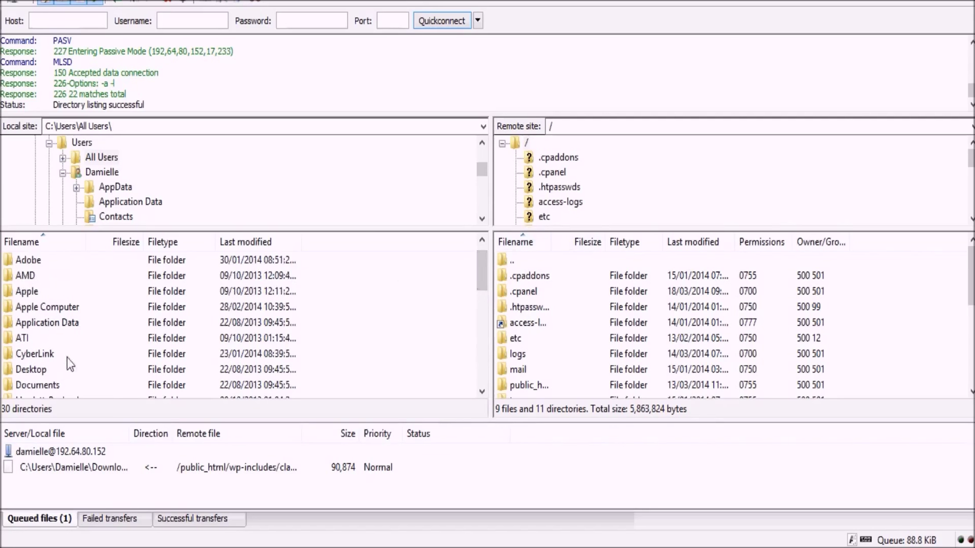
pyautogui.moveTo(483, 265); pyautogui.dragTo(483, 281)
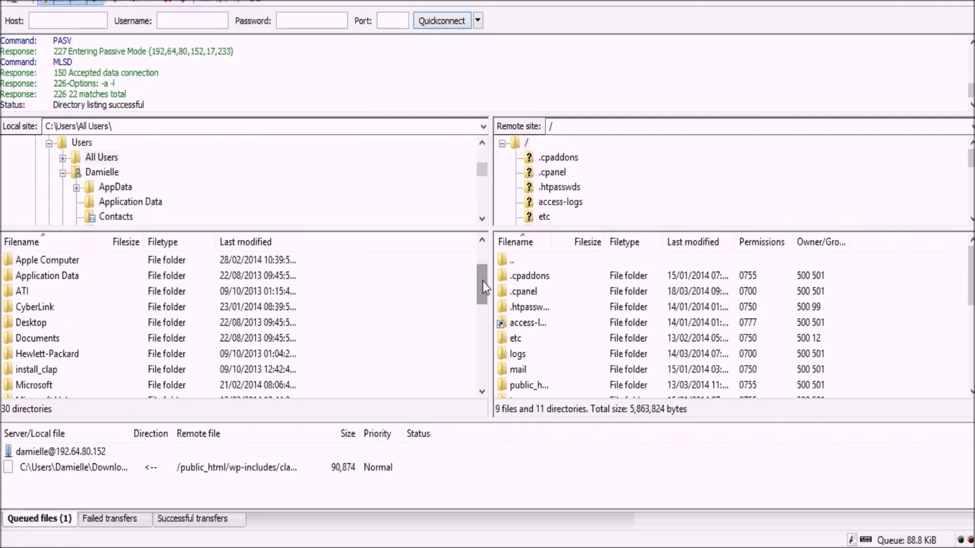
pyautogui.click(51, 341)
pyautogui.doubleClick(51, 341)
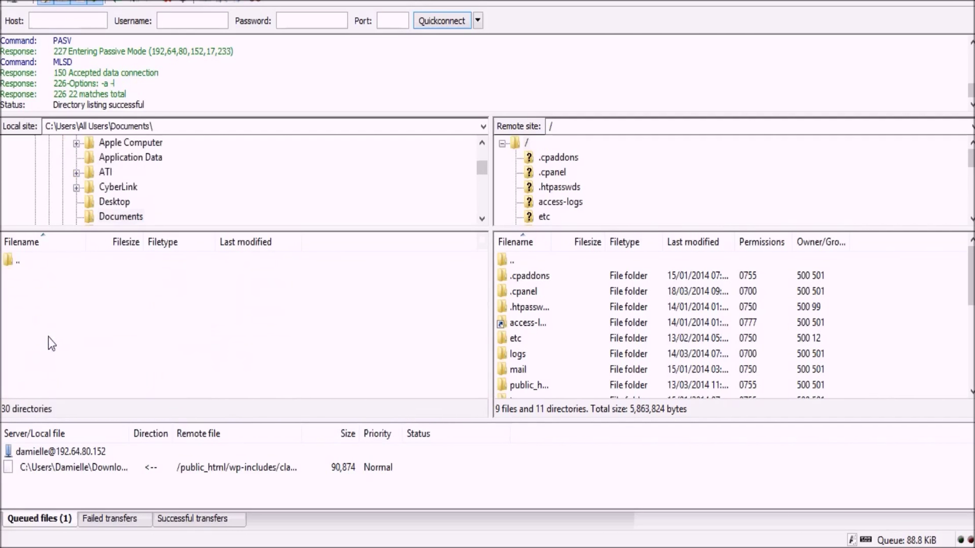
pyautogui.click(10, 263)
pyautogui.doubleClick(10, 263)
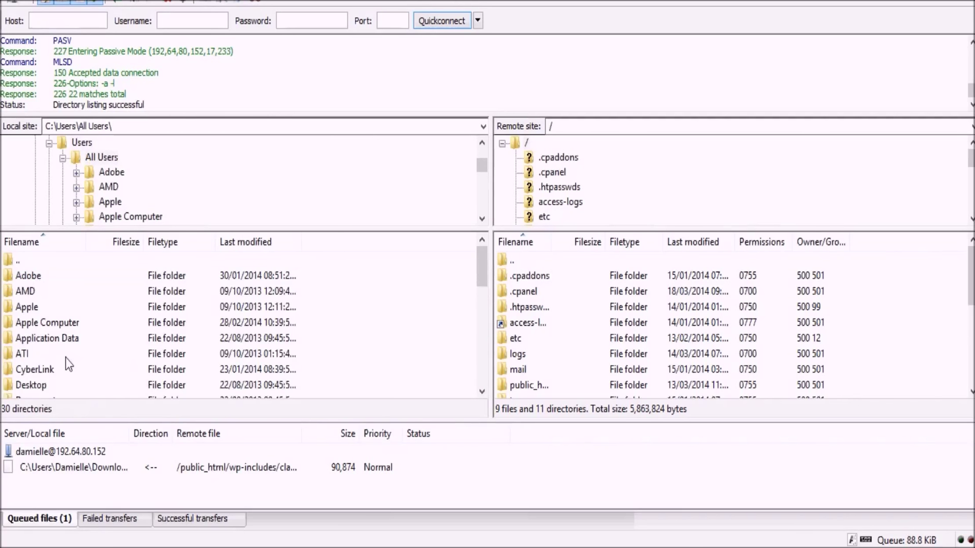
pyautogui.scroll(-7, 65, 358)
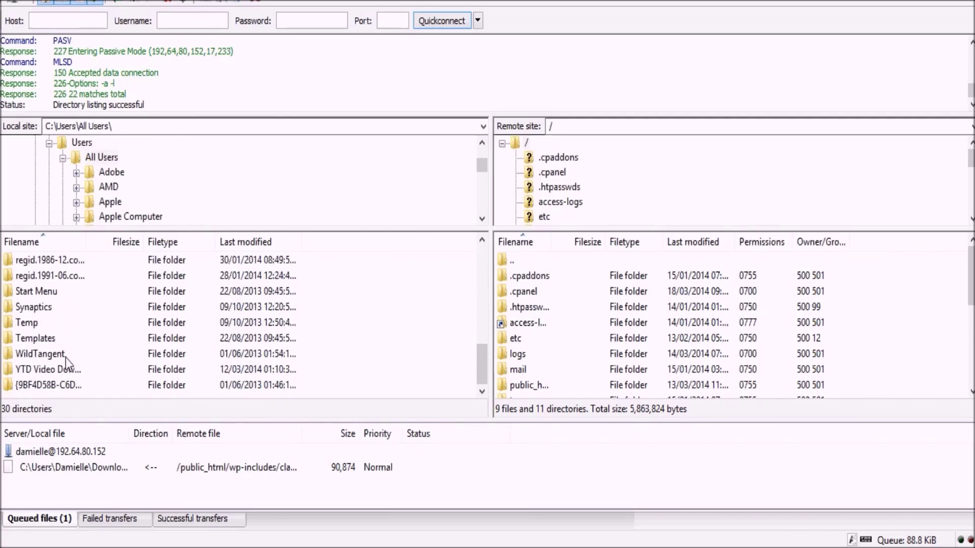
pyautogui.press('BackSpace')
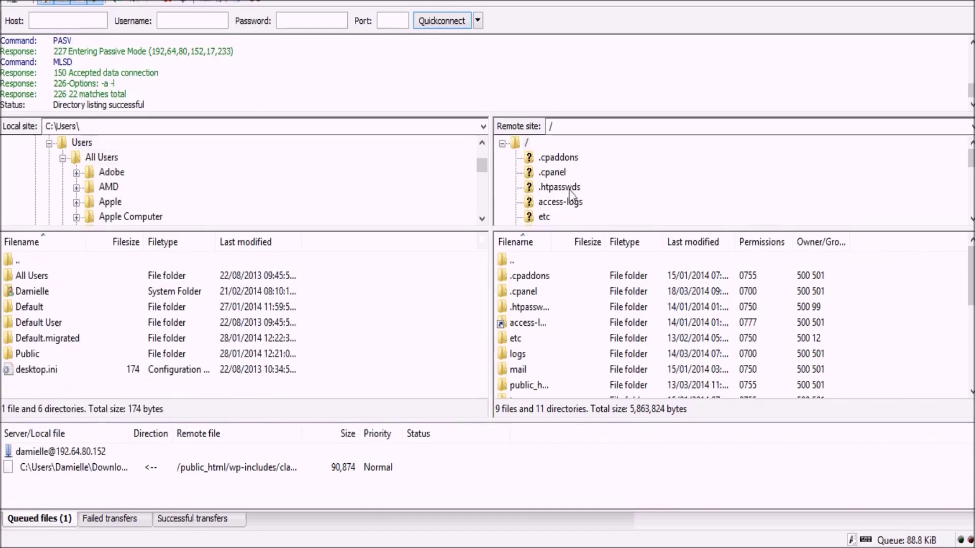
# Open the local Documents\DH\Wordpress folder and select wordpress-3.8.1
pyautogui.doubleClick(42, 289)
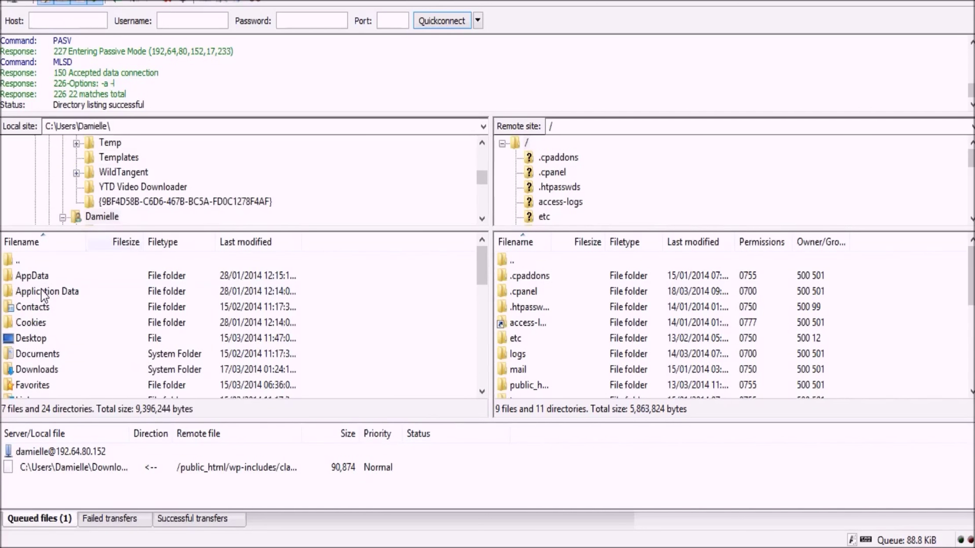
pyautogui.doubleClick(44, 356)
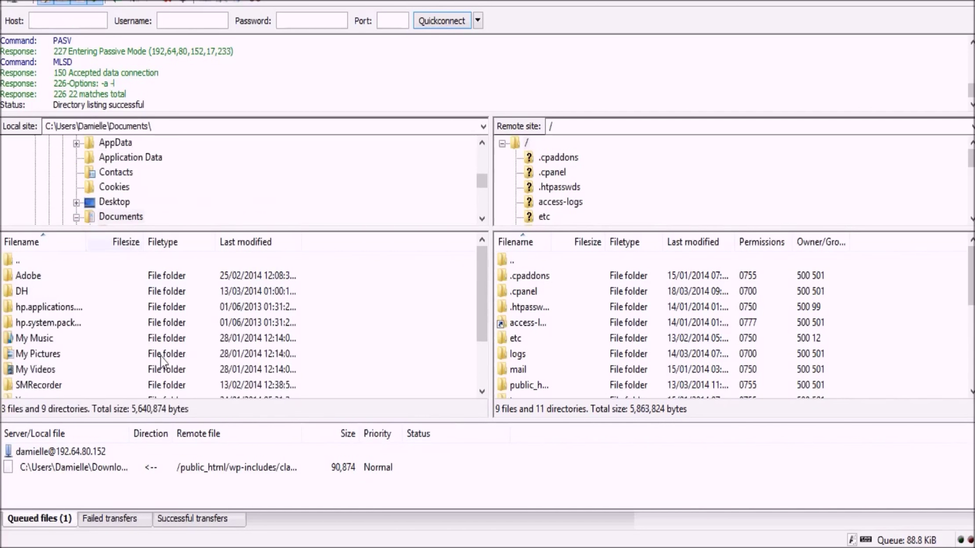
pyautogui.doubleClick(25, 292)
pyautogui.scroll(-3, 136, 330)
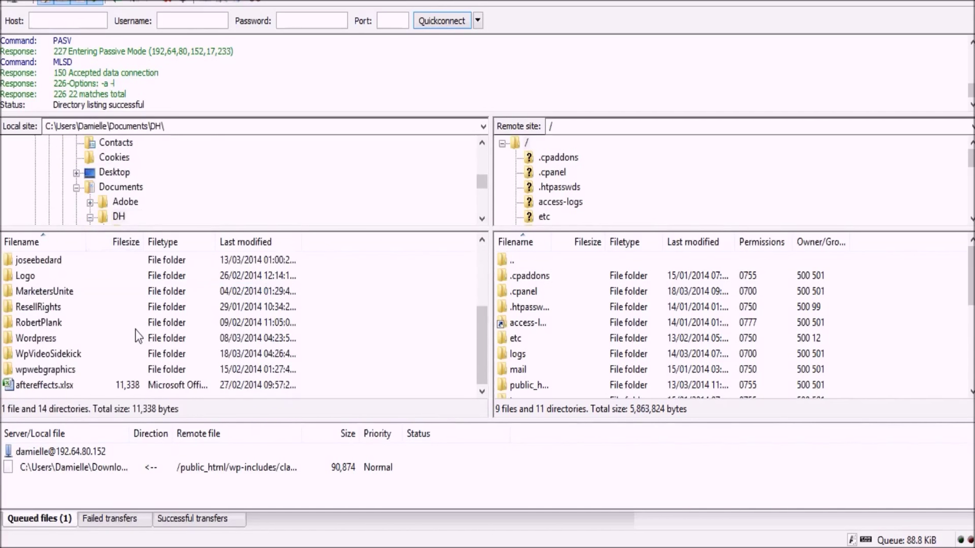
pyautogui.doubleClick(49, 339)
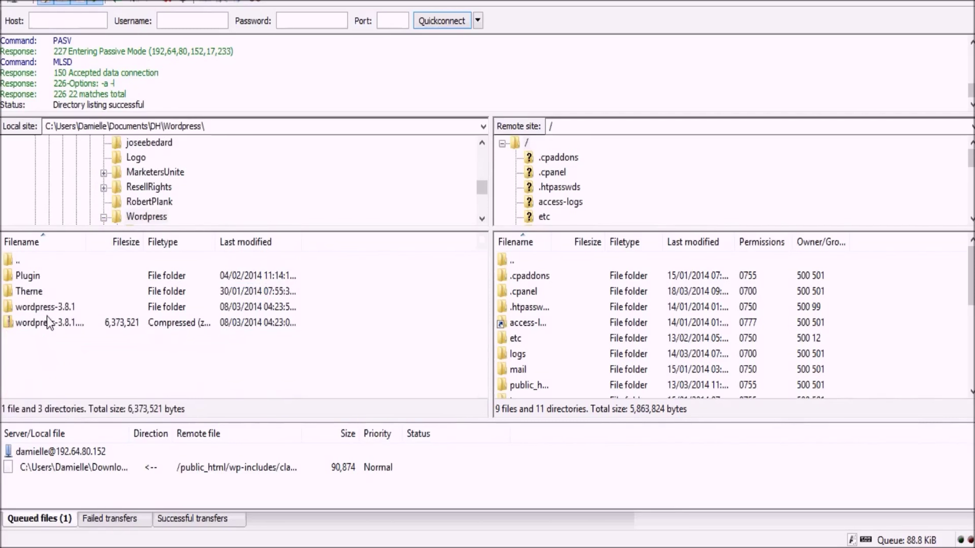
pyautogui.click(38, 308)
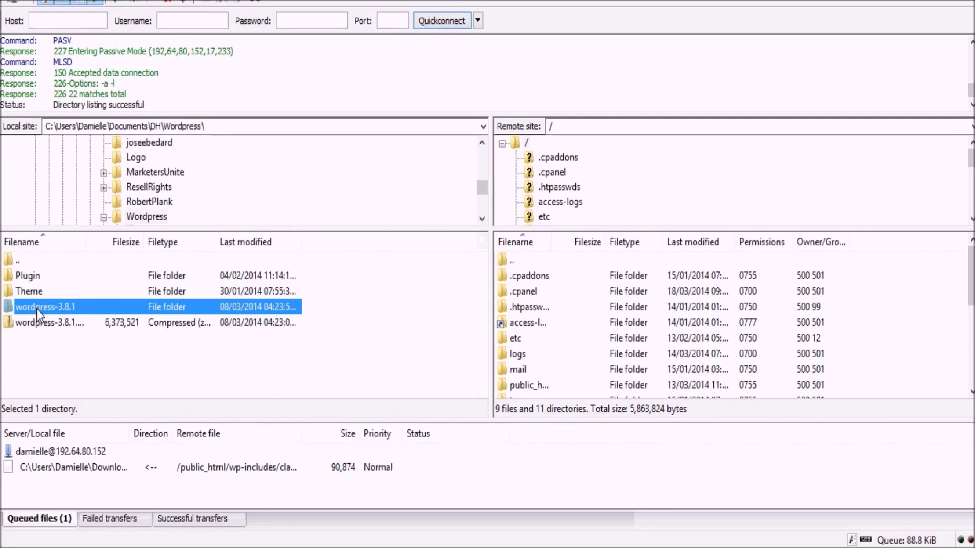
# Cancel the accidental rename and open the local wordpress-3.8.1 folder
pyautogui.press('F2')
pyautogui.click(99, 308)
pyautogui.doubleClick(64, 303)
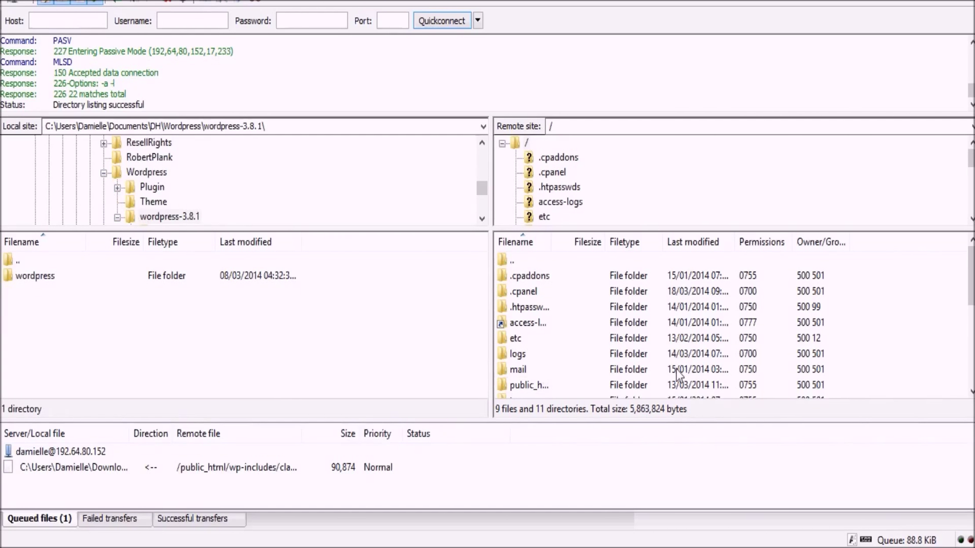
# On the server, open public_html, then go back up to the root directory
pyautogui.scroll(-1, 640, 373)
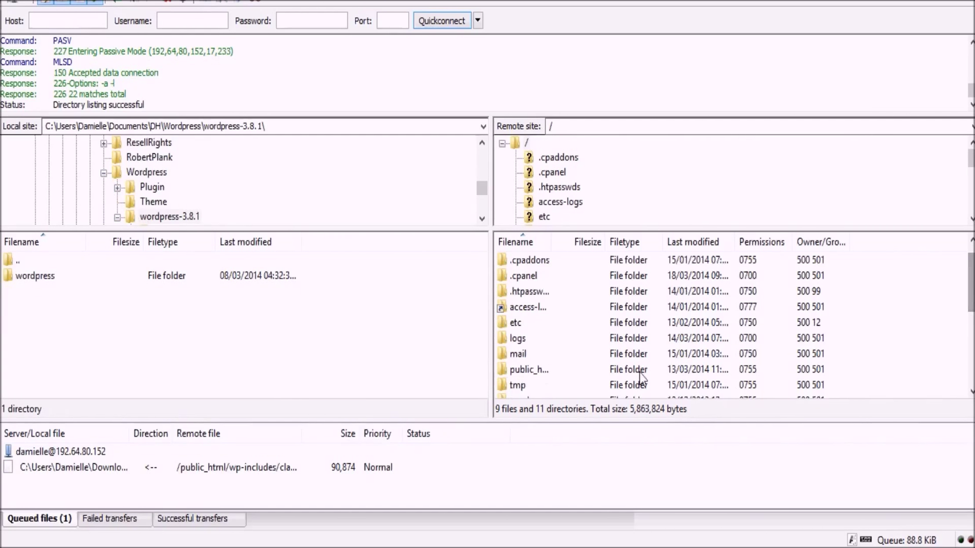
pyautogui.doubleClick(527, 370)
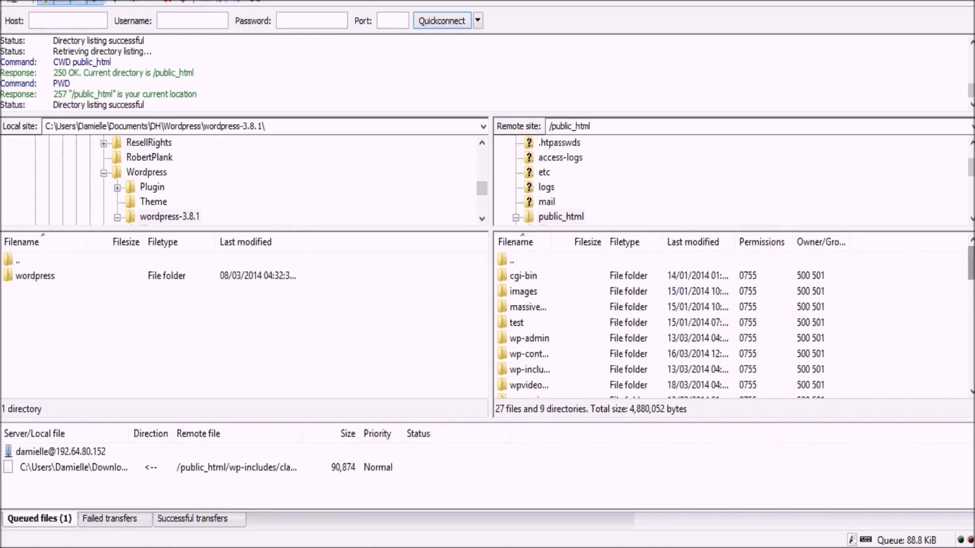
pyautogui.scroll(-7, 730, 321)
pyautogui.scroll(7, 548, 300)
pyautogui.moveTo(971, 263); pyautogui.dragTo(971, 268)
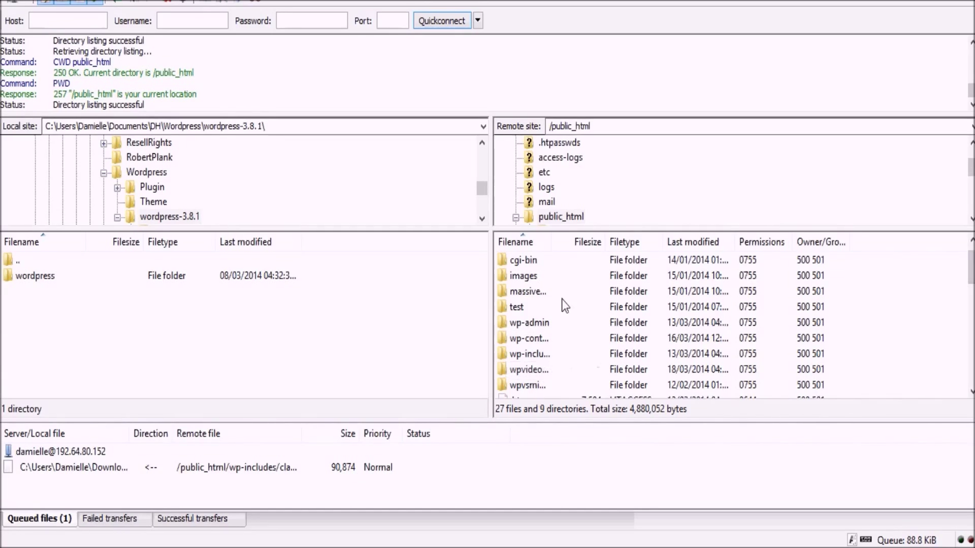
pyautogui.doubleClick(532, 216)
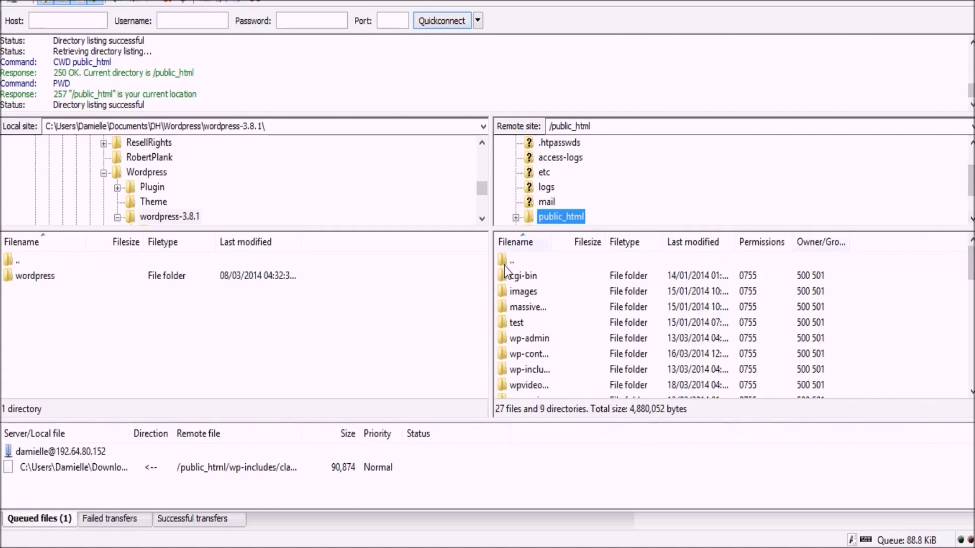
pyautogui.doubleClick(505, 262)
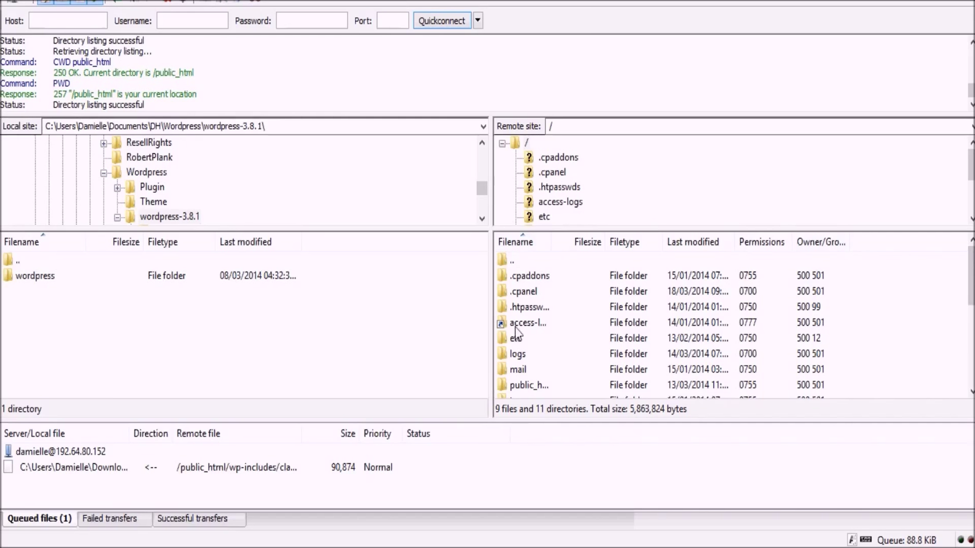
# Open the local wordpress folder and the server's /public_html/wpvideosidekick.com folder
pyautogui.doubleClick(519, 386)
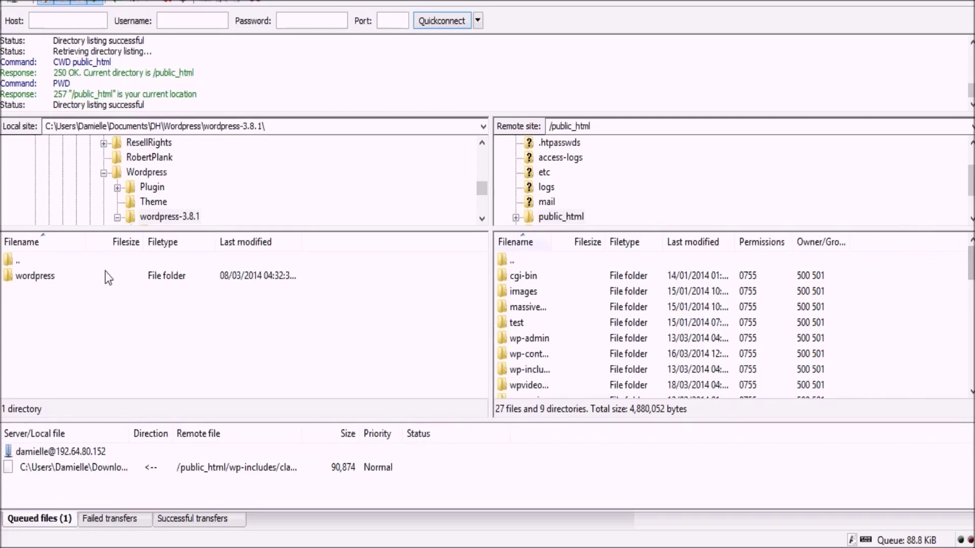
pyautogui.click(18, 280)
pyautogui.doubleClick(19, 280)
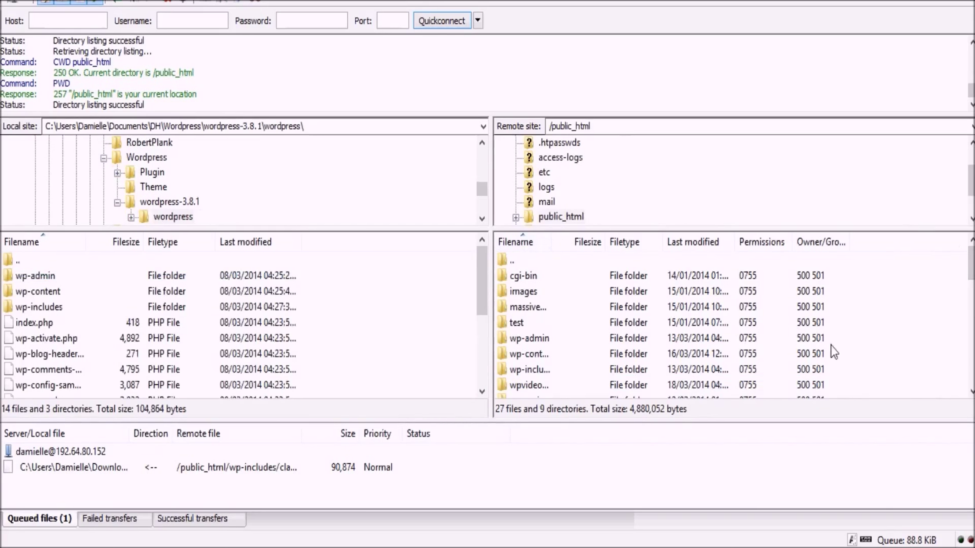
pyautogui.scroll(-2, 586, 387)
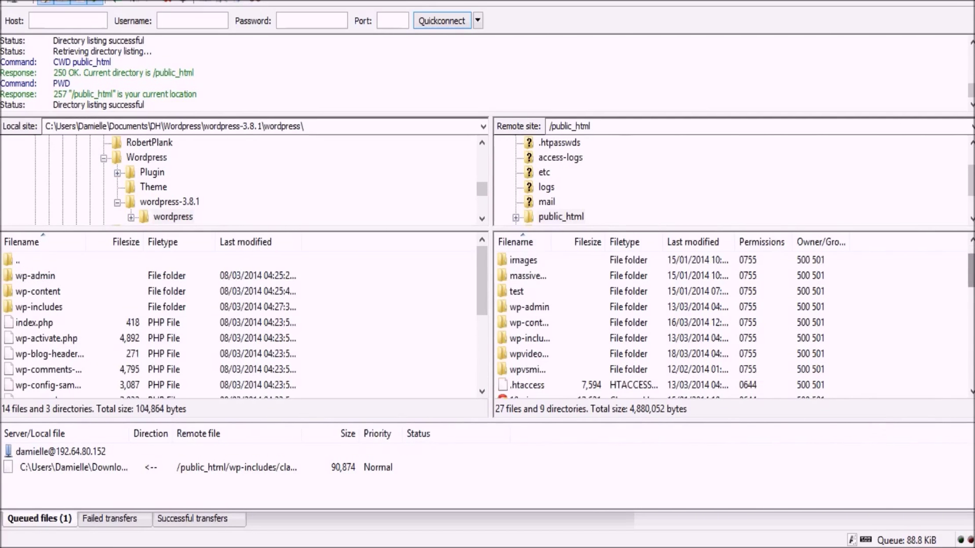
pyautogui.doubleClick(529, 358)
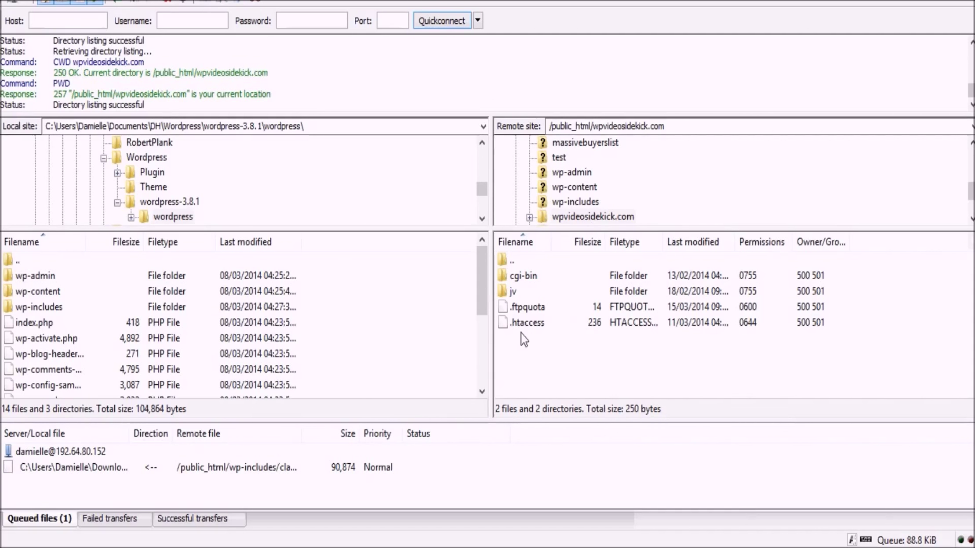
# Select all local WordPress files and folders, from wp-admin through xmlrpc.php
pyautogui.click(19, 277)
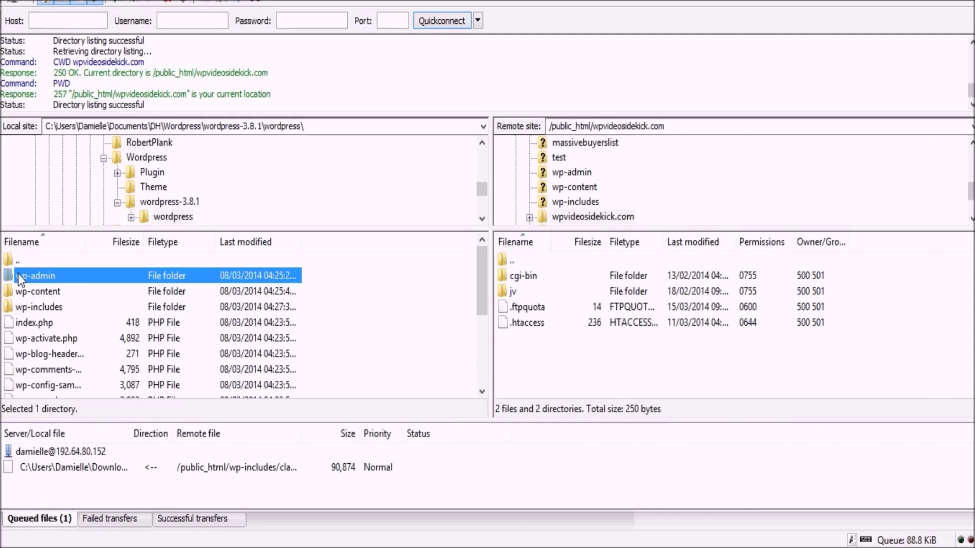
pyautogui.hotkey('shift', 'Down')
pyautogui.hotkey('shift', 'Down')
pyautogui.hotkey('shift', 'Down')
pyautogui.hotkey('shift', 'Down')
pyautogui.hotkey('shift', 'Down')
pyautogui.hotkey('shift', 'Down')
pyautogui.hotkey('shift', 'Down')
pyautogui.hotkey('shift', 'Down')
pyautogui.hotkey('shift', 'Down')
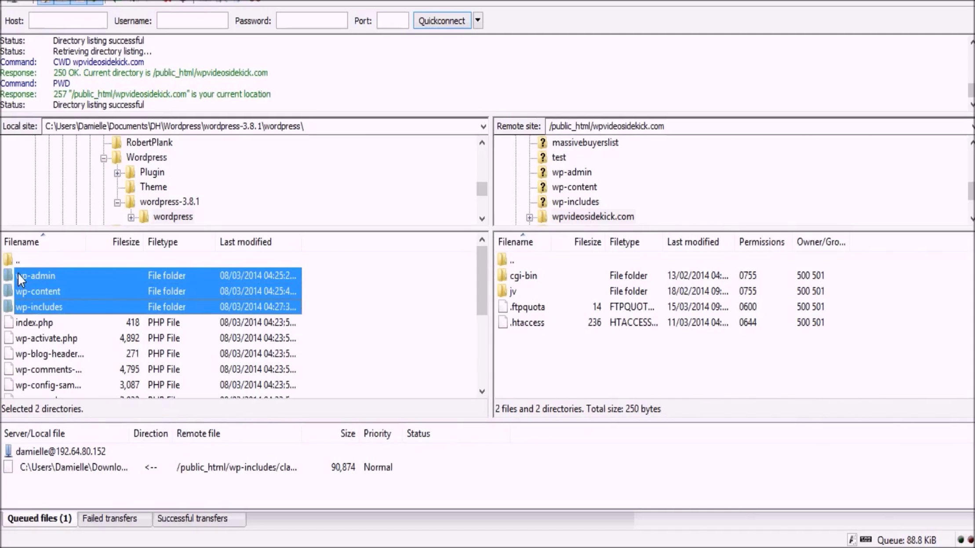
pyautogui.hotkey('shift', 'Down')
pyautogui.hotkey('shift', 'Down')
pyautogui.hotkey('shift', 'Down')
pyautogui.hotkey('shift', 'Down')
pyautogui.hotkey('shift', 'Down')
pyautogui.hotkey('shift', 'Down')
pyautogui.hotkey('shift', 'Down')
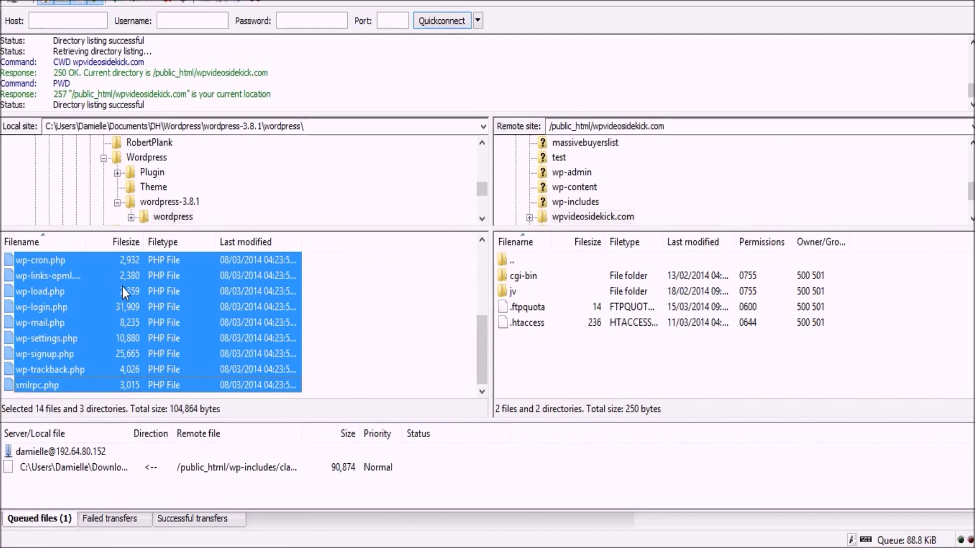
# Upload the selected WordPress files to /public_html/wpvideosidekick.com and let the queue run
pyautogui.moveTo(413, 355); pyautogui.dragTo(198, 333)
pyautogui.rightClick(198, 333)
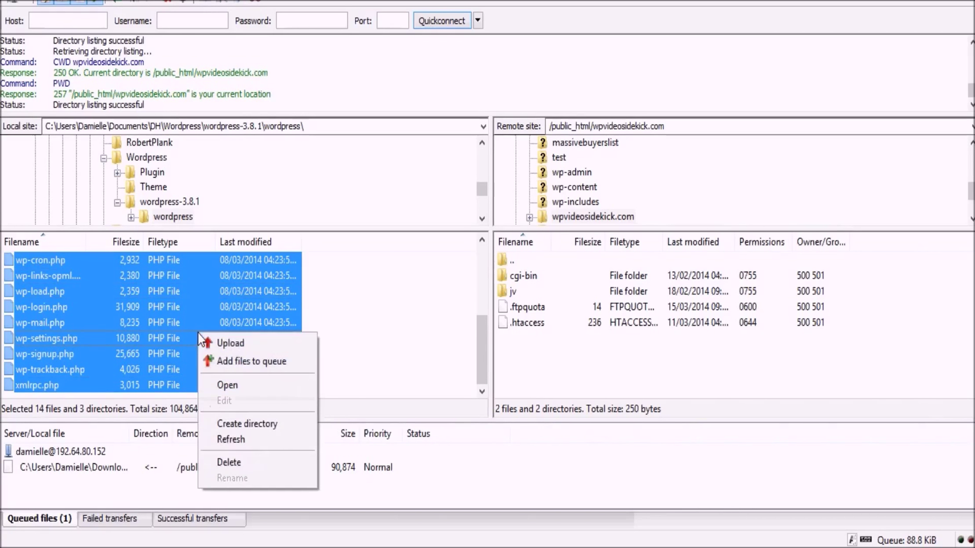
pyautogui.click(224, 343)
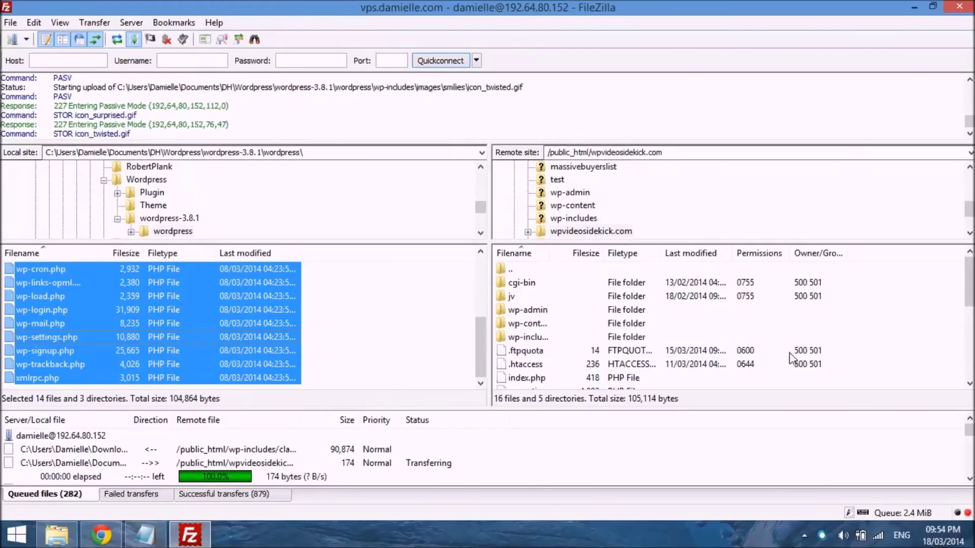
pyautogui.click(920, 323)
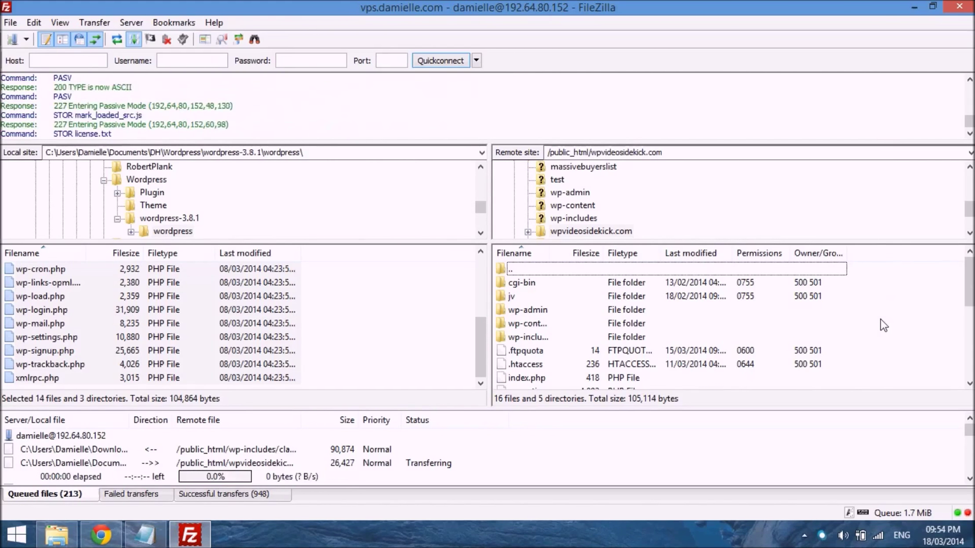
pyautogui.click(786, 285)
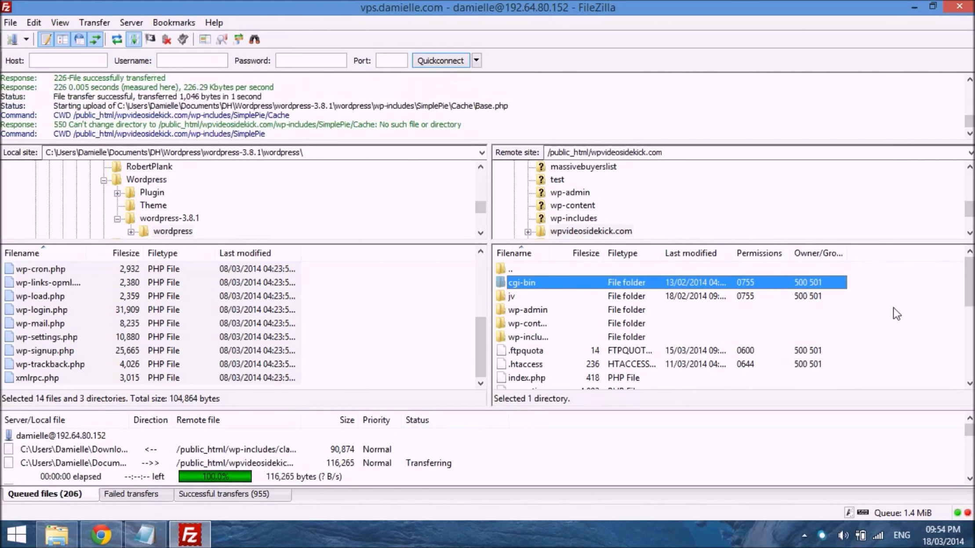
pyautogui.click(864, 270)
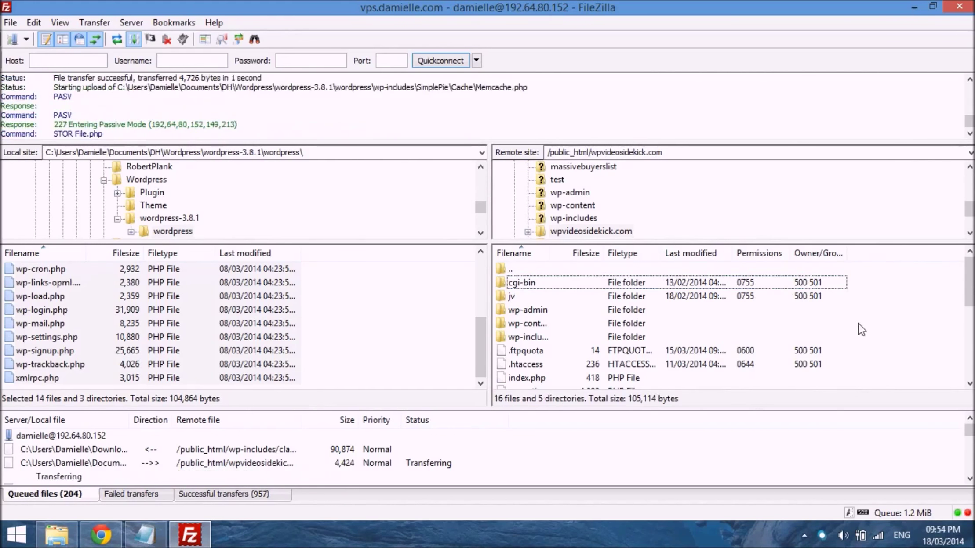
# Create a new folder named blog on the server and open it
pyautogui.rightClick(914, 317)
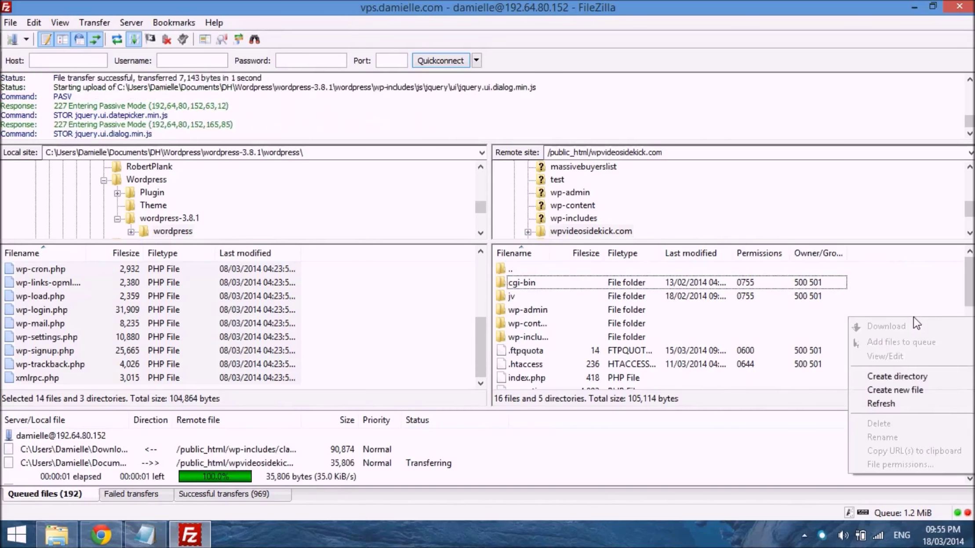
pyautogui.click(891, 373)
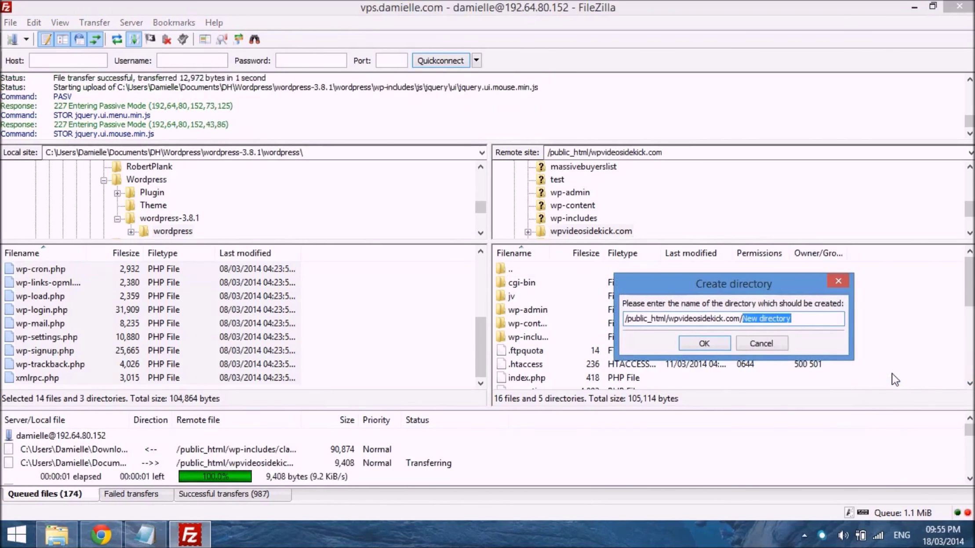
pyautogui.write('blog')
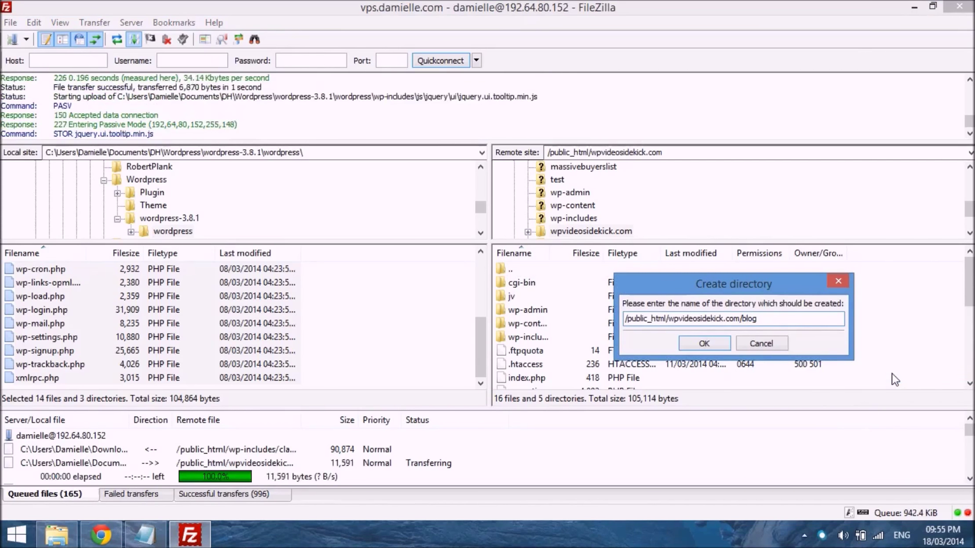
pyautogui.click(705, 342)
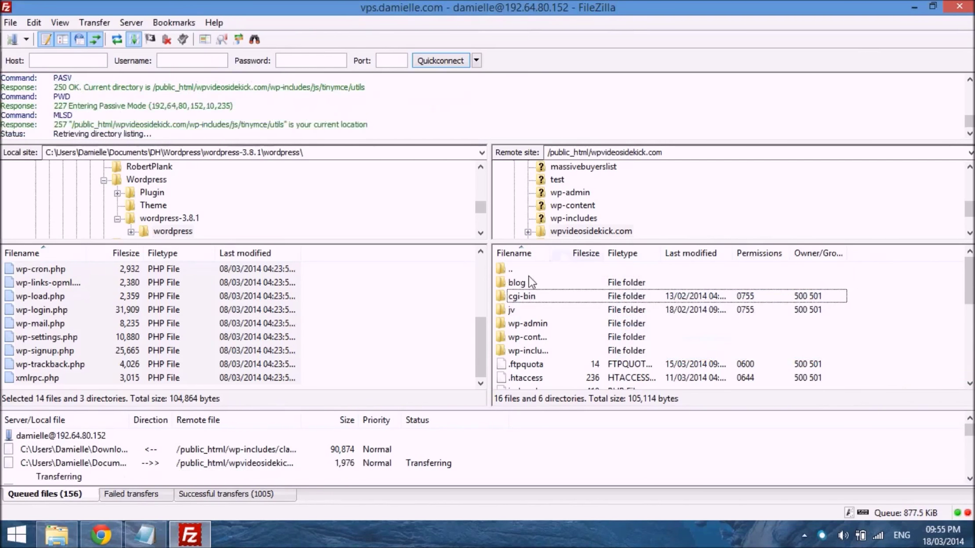
pyautogui.doubleClick(516, 283)
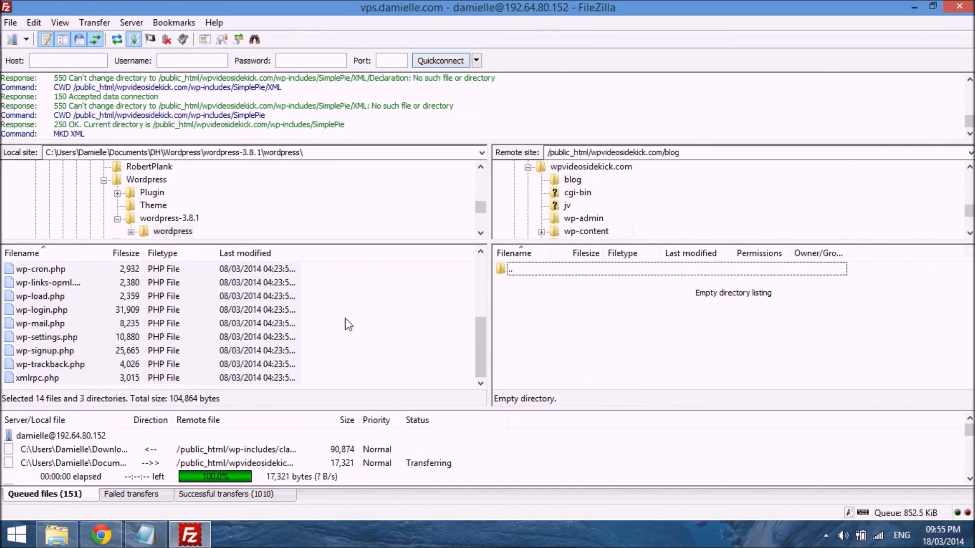
# Switch to the browser to view wpvideosidekick.com's bare Index of / listing
pyautogui.click(47, 272)
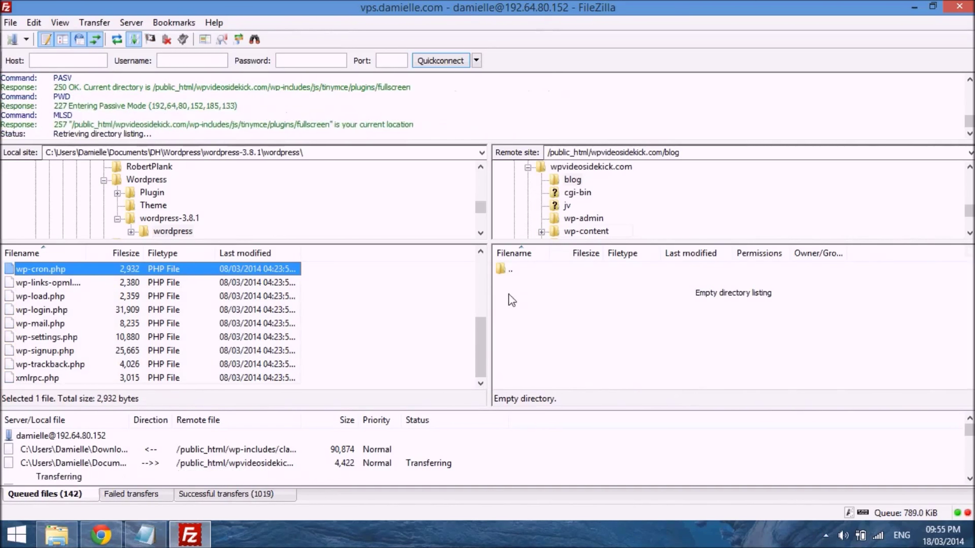
pyautogui.moveTo(483, 326); pyautogui.dragTo(483, 262)
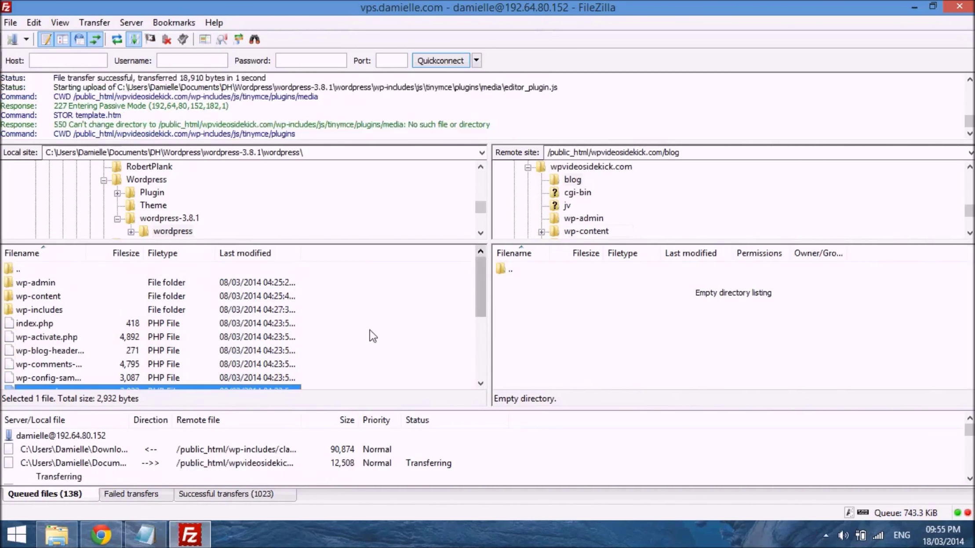
pyautogui.click(596, 306)
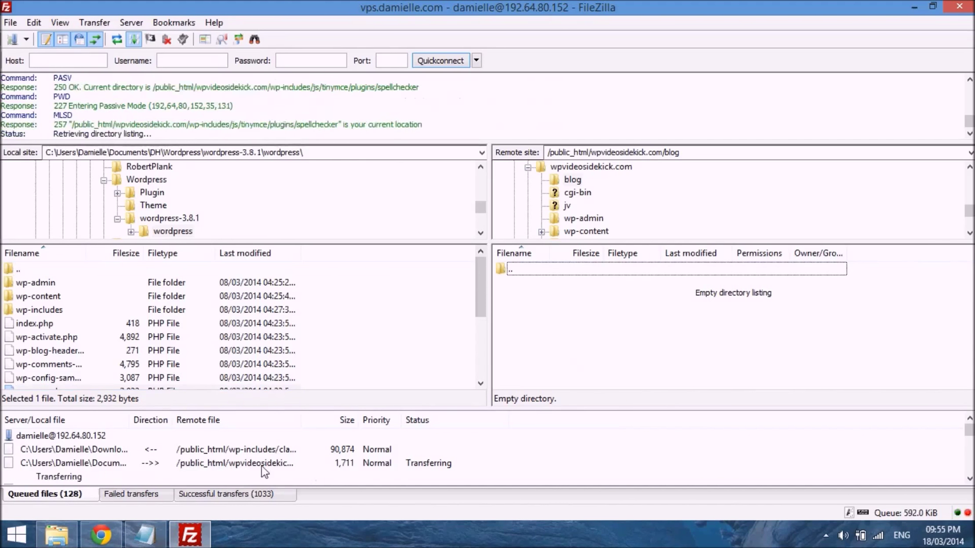
pyautogui.click(101, 535)
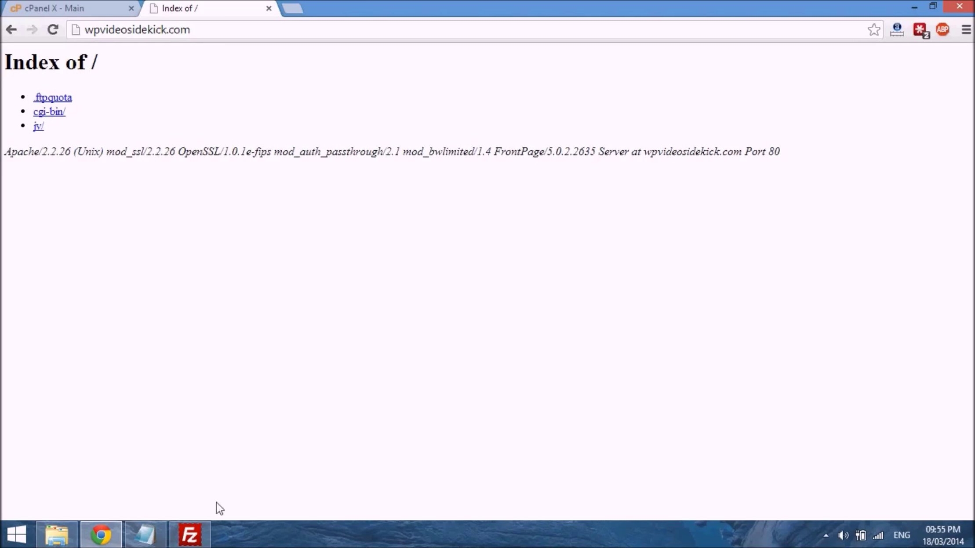
# Check FileZilla's upload progress, then reload wpvideosidekick.com to get the missing wp-config.php notice
pyautogui.moveTo(204, 541)
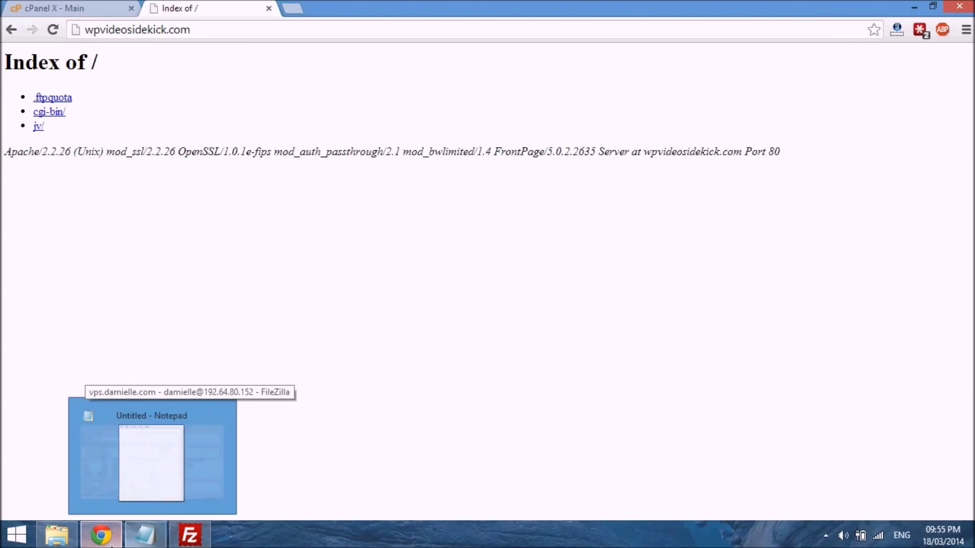
pyautogui.click(184, 540)
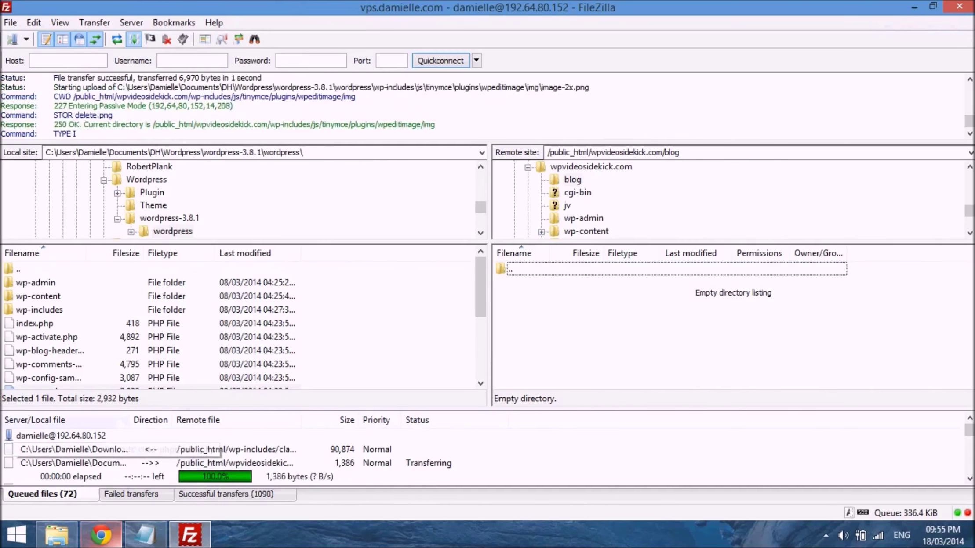
pyautogui.moveTo(170, 539)
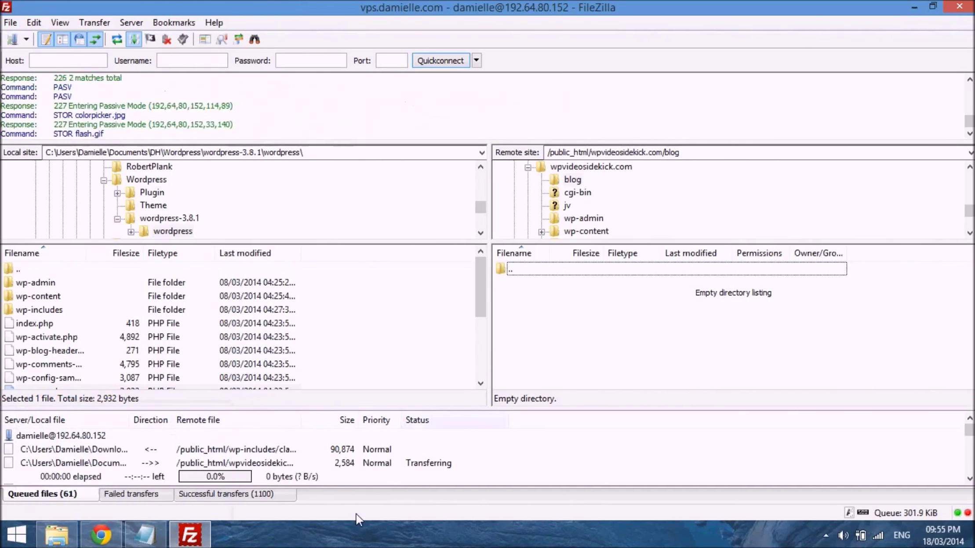
pyautogui.click(102, 535)
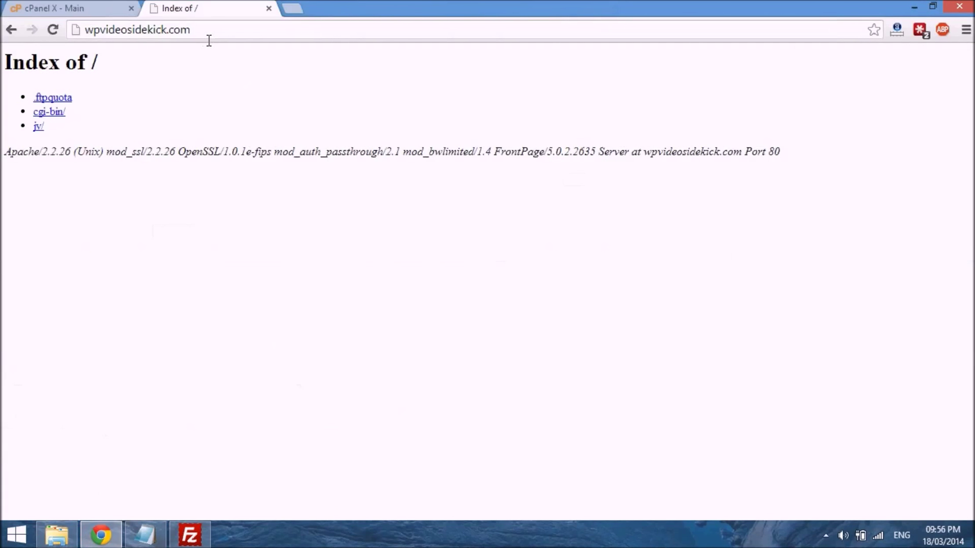
pyautogui.click(53, 30)
pyautogui.click(51, 29)
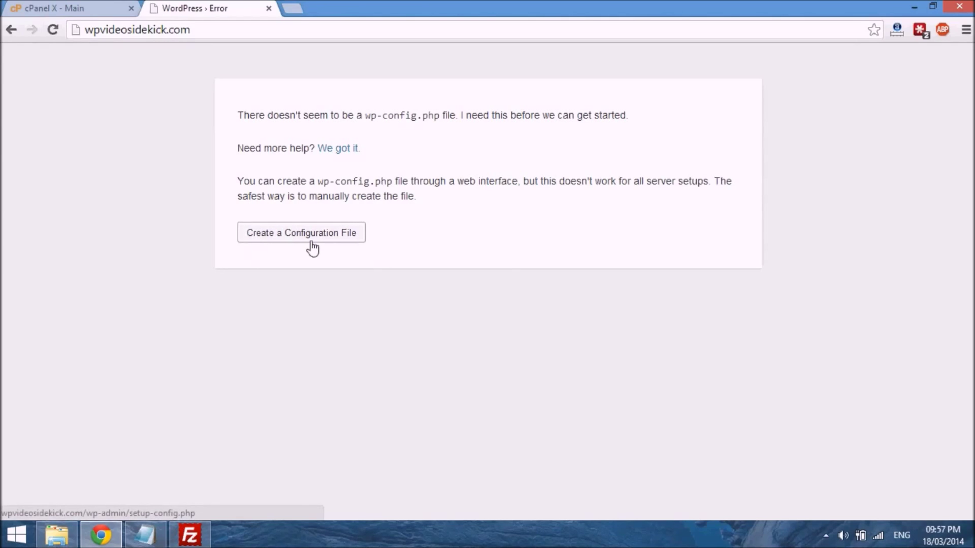
# Start creating the WordPress configuration file, then return to cPanel's Databases section
pyautogui.click(294, 234)
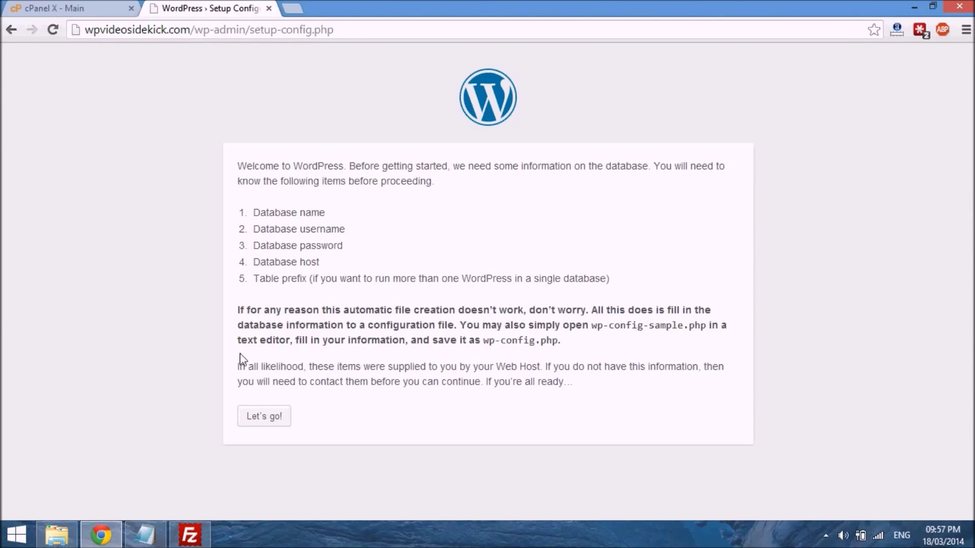
pyautogui.click(33, 6)
pyautogui.scroll(-15, 526, 284)
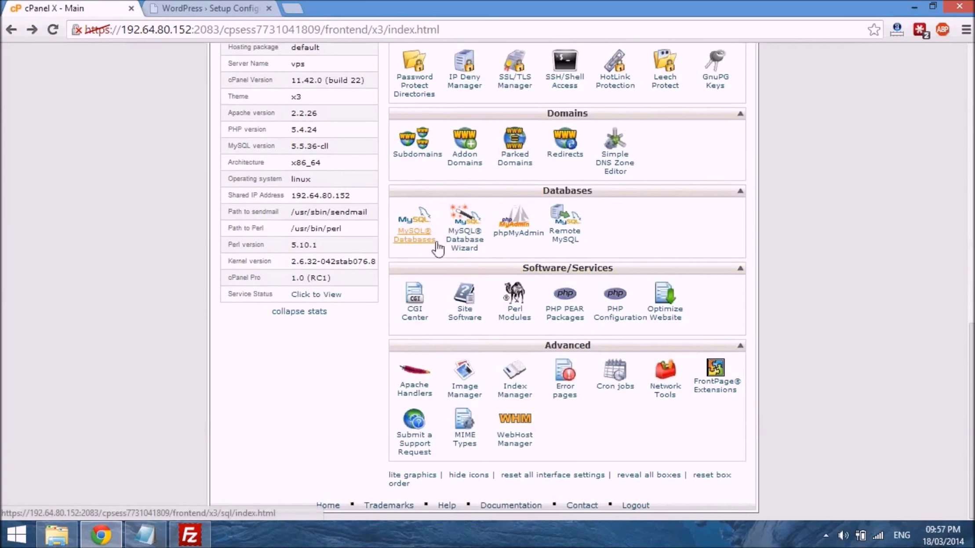
# Create a database named mg46i in the MySQL Database Wizard, with Notepad opened for notes
pyautogui.click(467, 241)
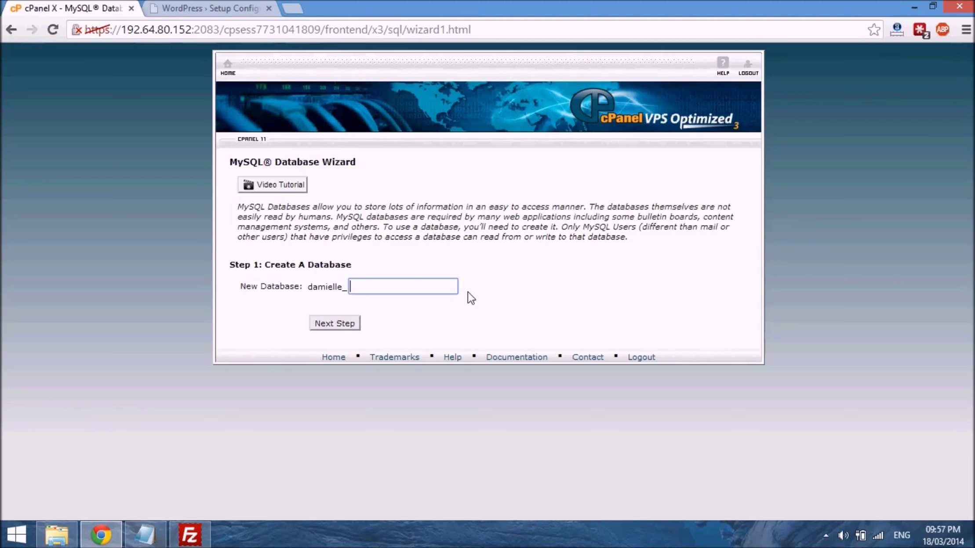
pyautogui.write('mg46i')
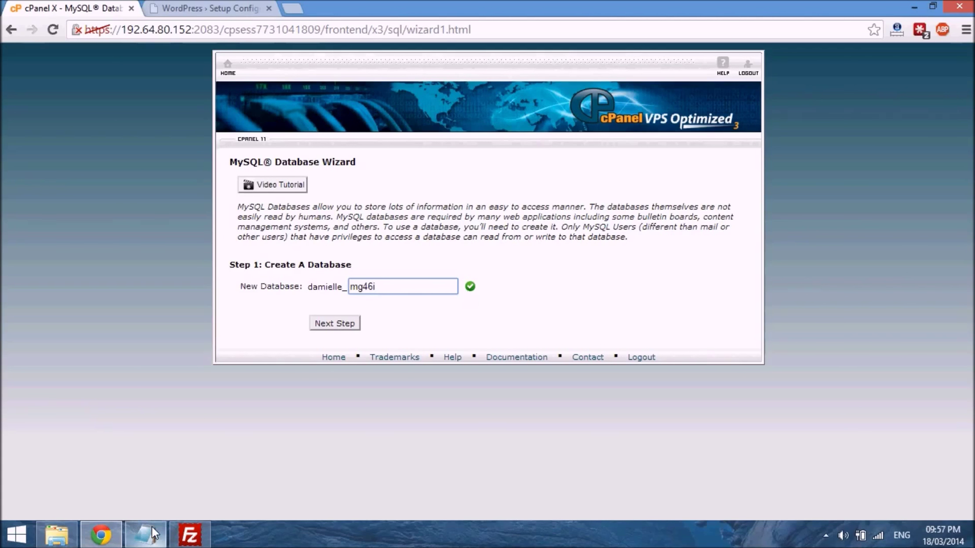
pyautogui.moveTo(153, 534)
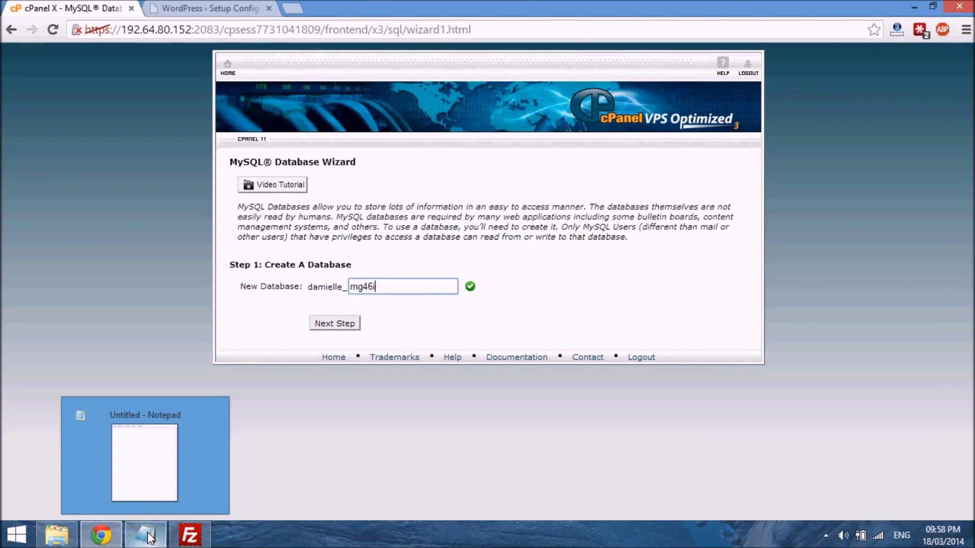
pyautogui.click(148, 537)
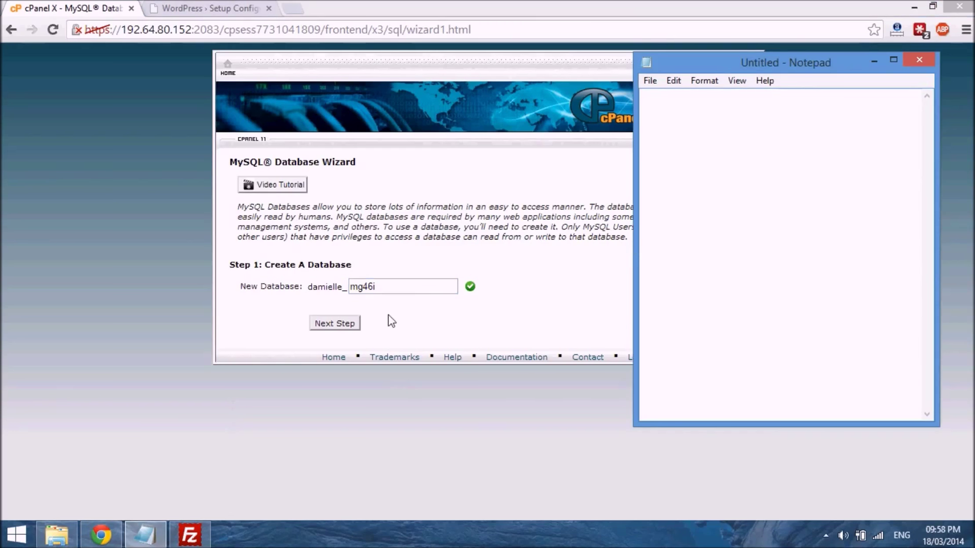
pyautogui.click(334, 324)
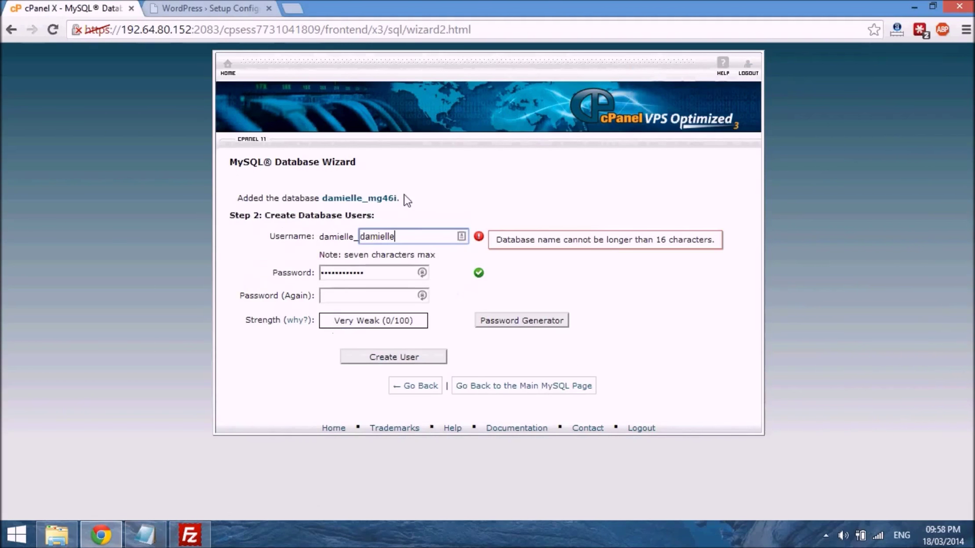
# Enter a username suffix and apply a generated strong password, copying it to the clipboard
pyautogui.moveTo(394, 248); pyautogui.dragTo(355, 250)
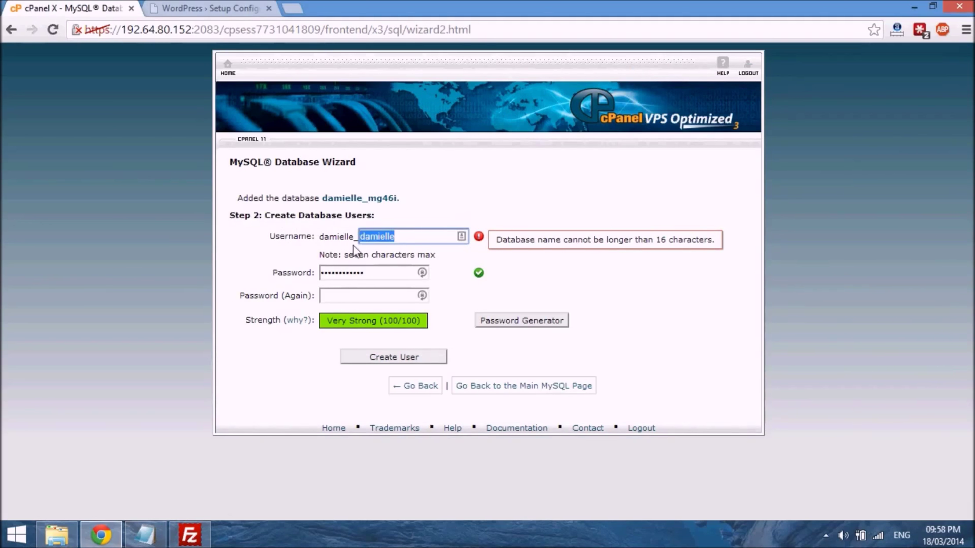
pyautogui.write('hmf4t')
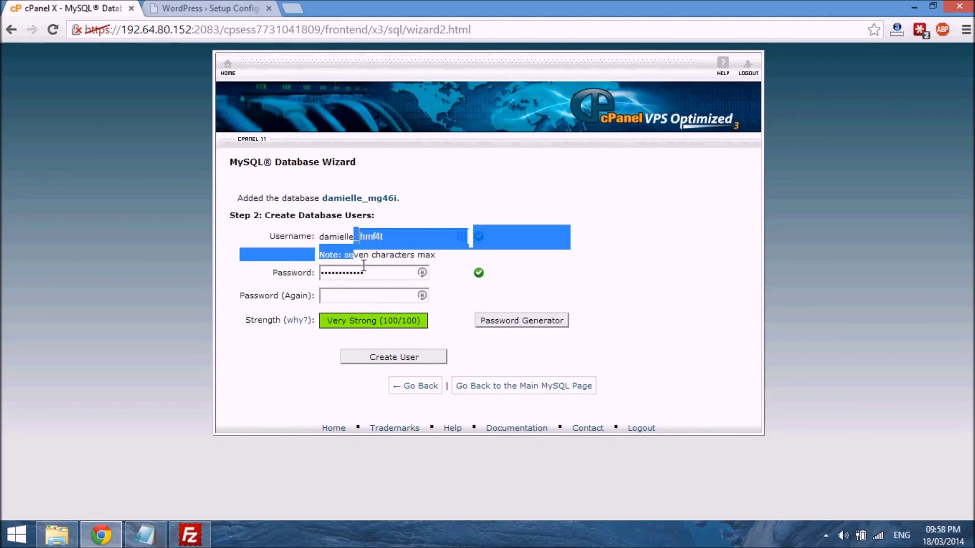
pyautogui.click(377, 273)
pyautogui.moveTo(376, 276); pyautogui.dragTo(266, 282)
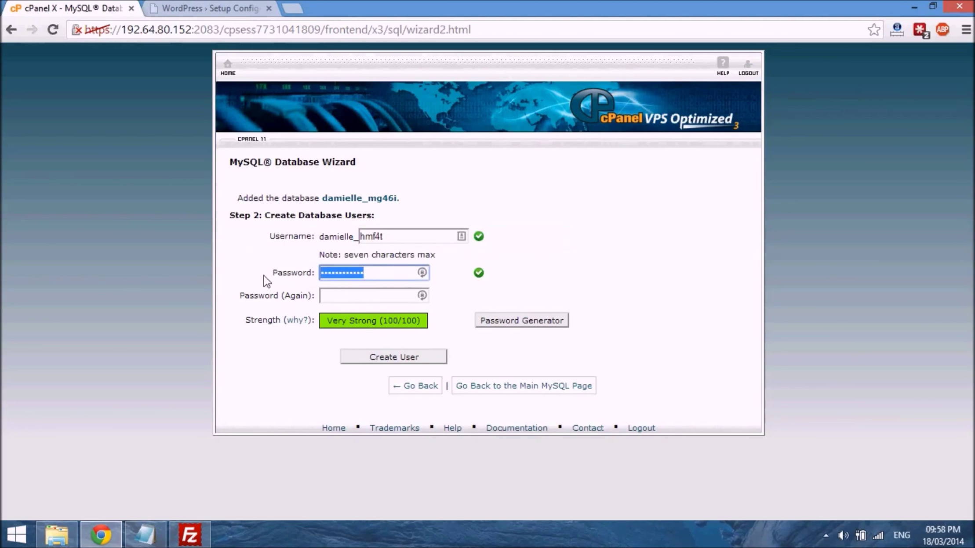
pyautogui.press('BackSpace')
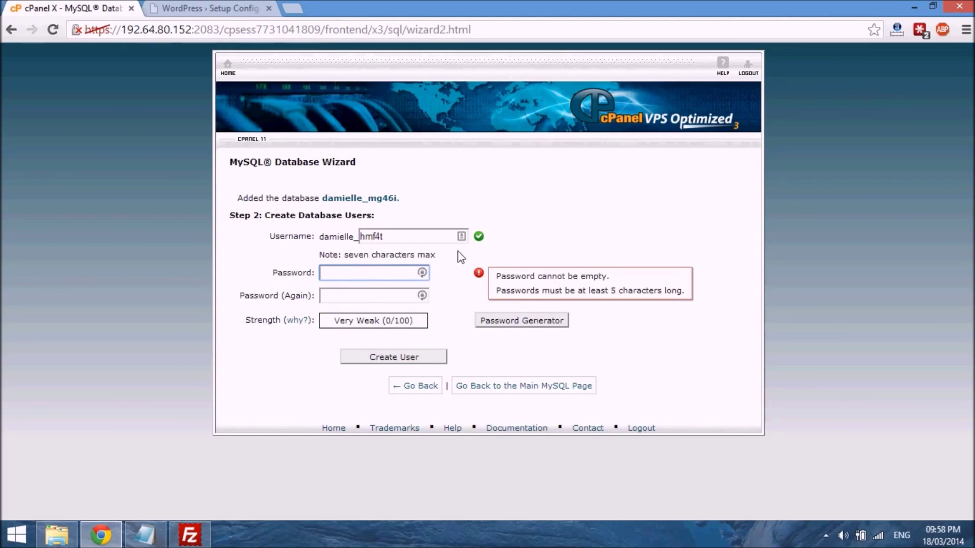
pyautogui.click(504, 327)
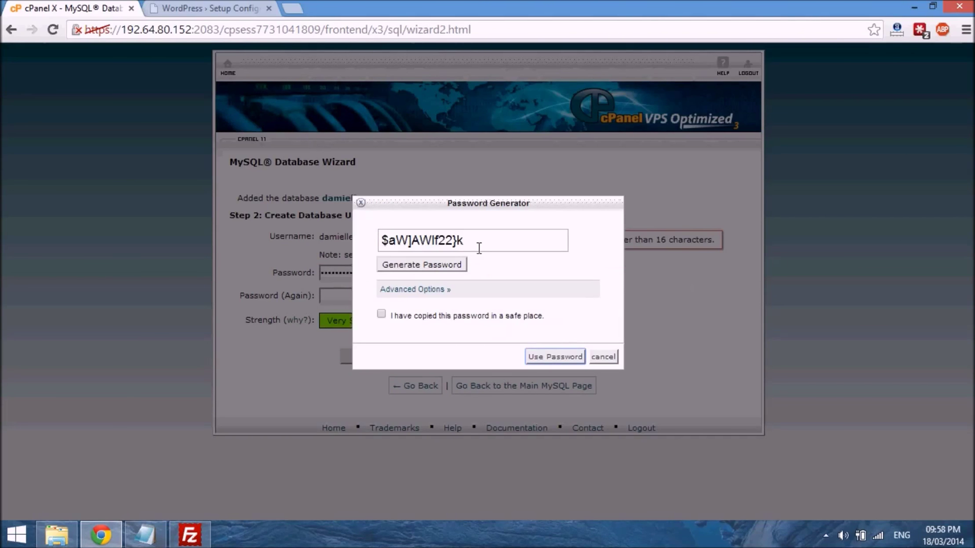
pyautogui.moveTo(481, 249); pyautogui.dragTo(367, 251)
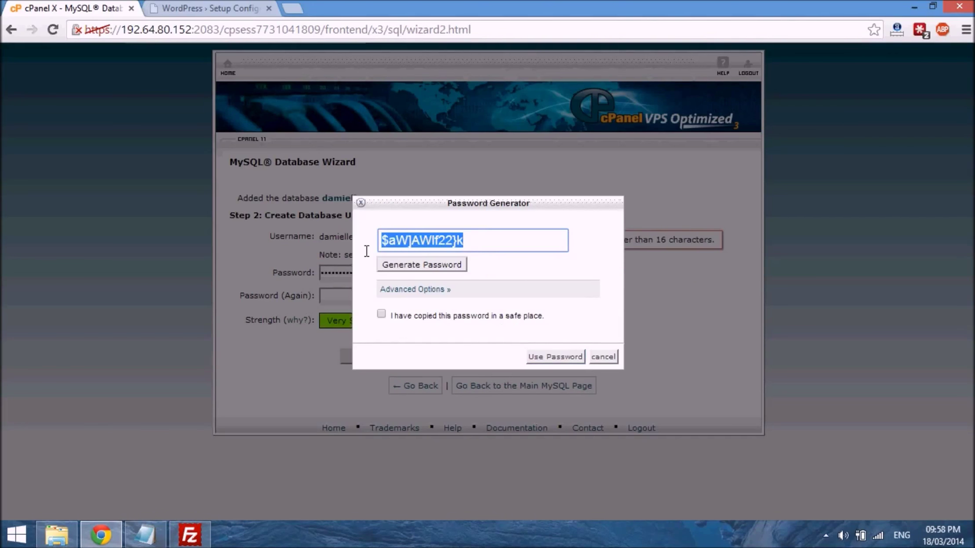
pyautogui.rightClick(413, 242)
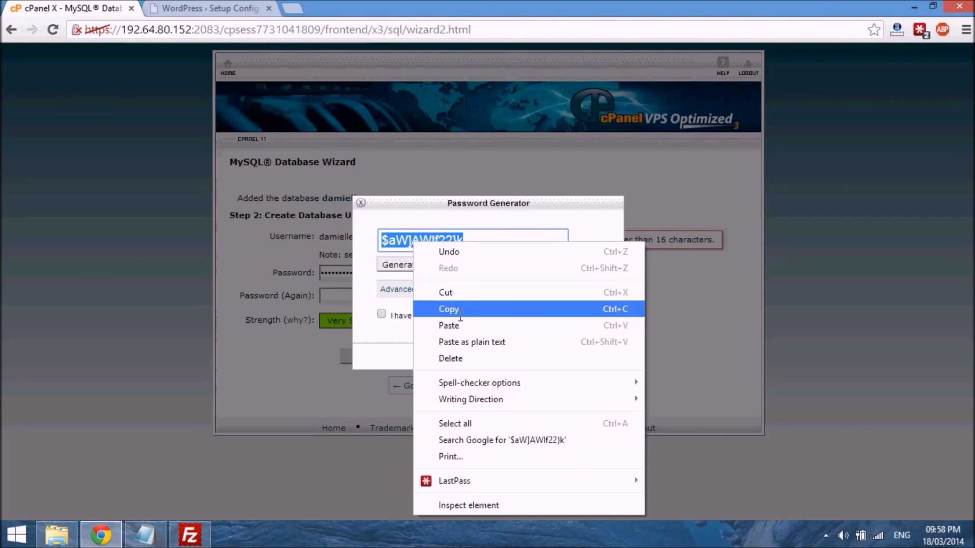
pyautogui.click(454, 309)
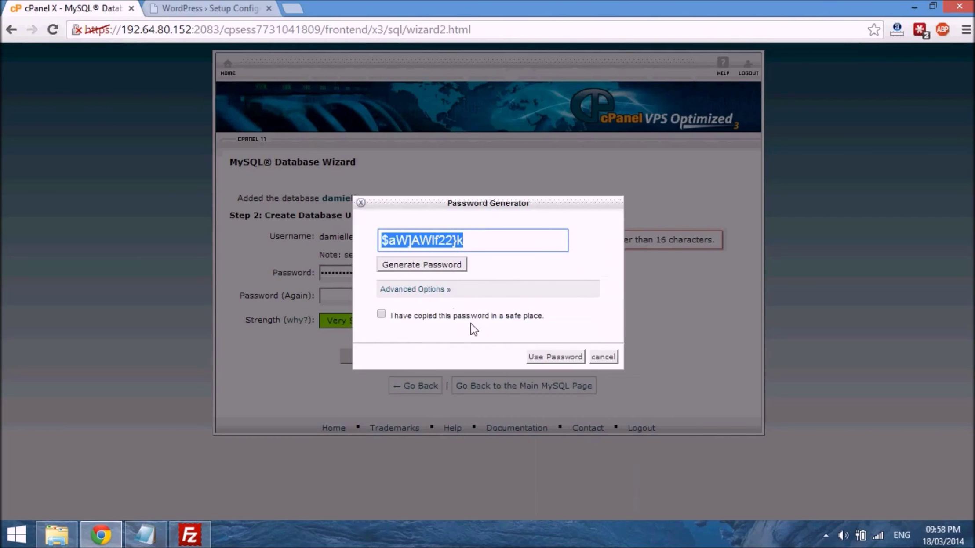
pyautogui.click(380, 314)
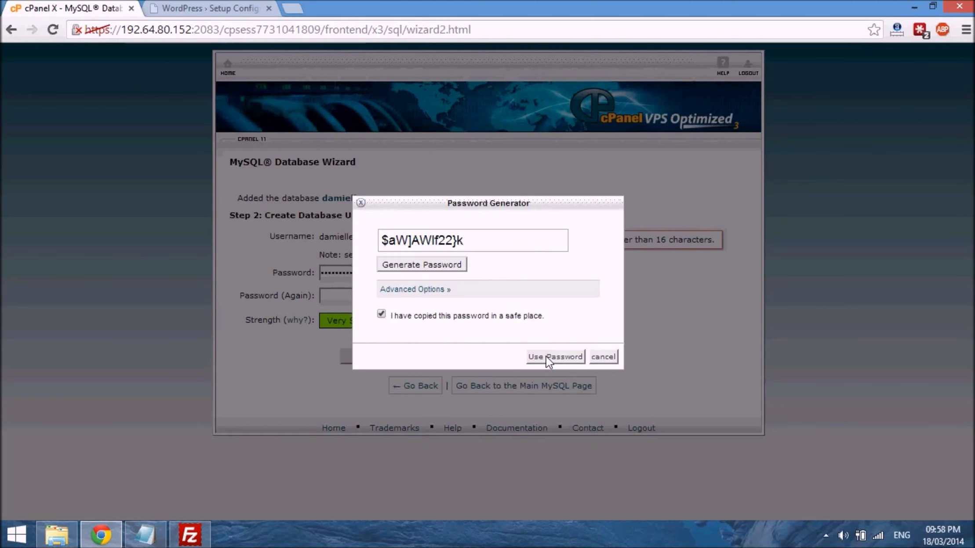
pyautogui.click(546, 355)
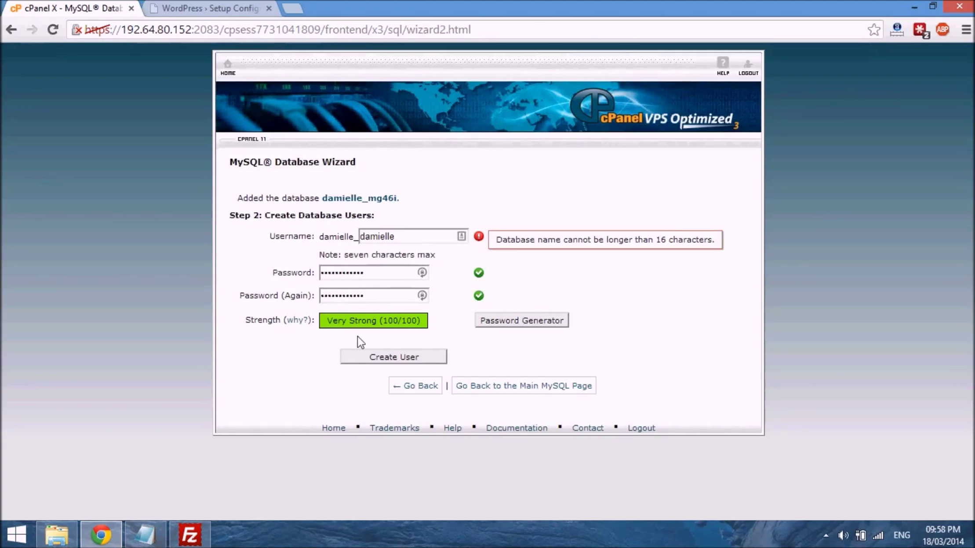
# Record the generated password in Notepad and submit the new database user
pyautogui.click(145, 535)
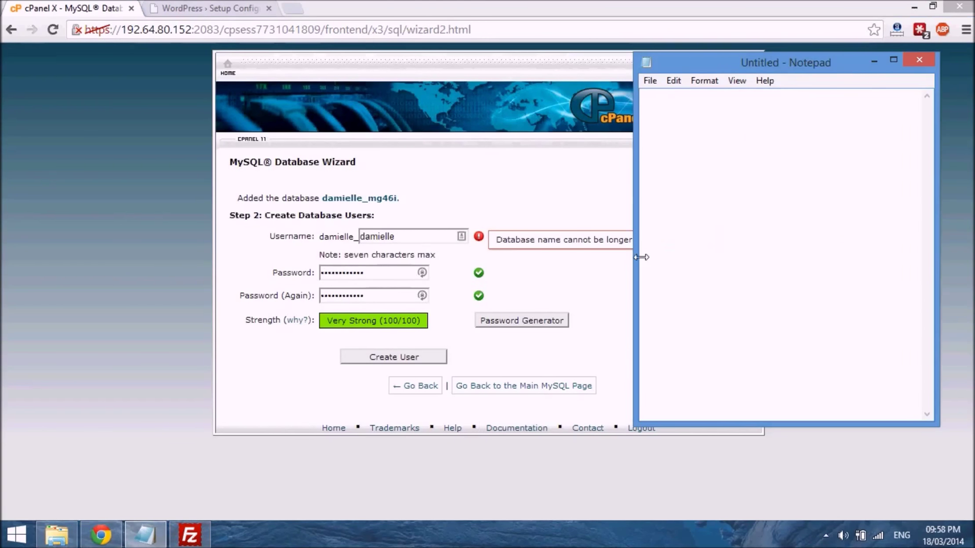
pyautogui.write('p')
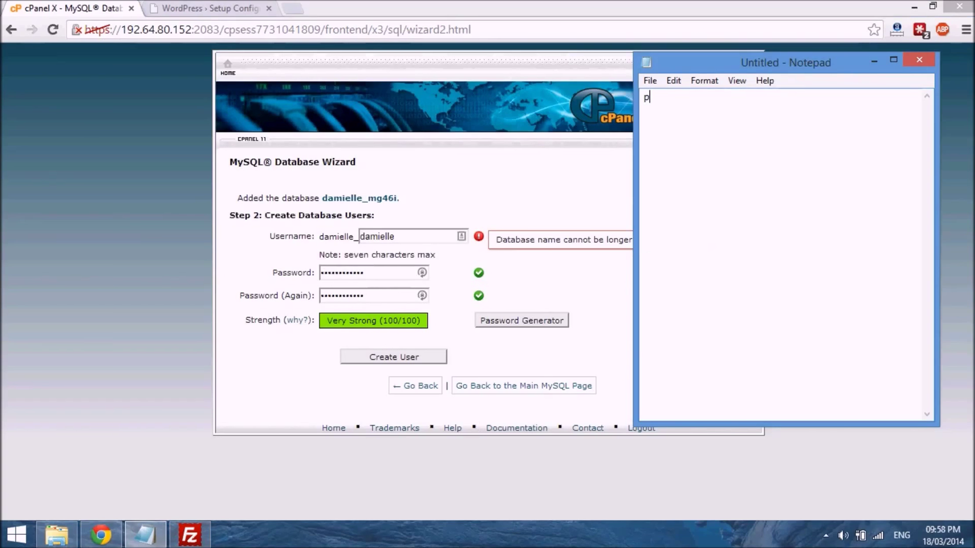
pyautogui.write('assword :')
pyautogui.hotkey('ctrl', 'v')
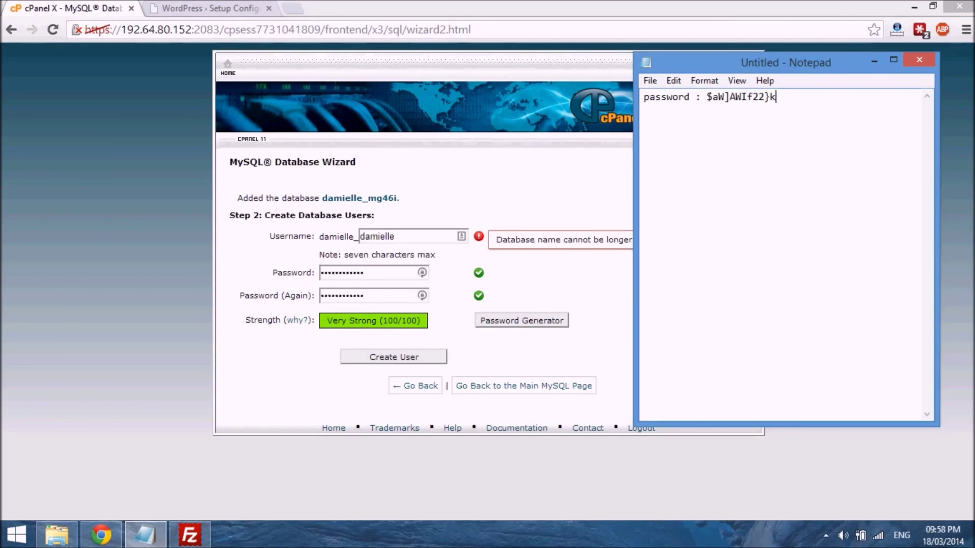
pyautogui.press('Return')
pyautogui.click(411, 359)
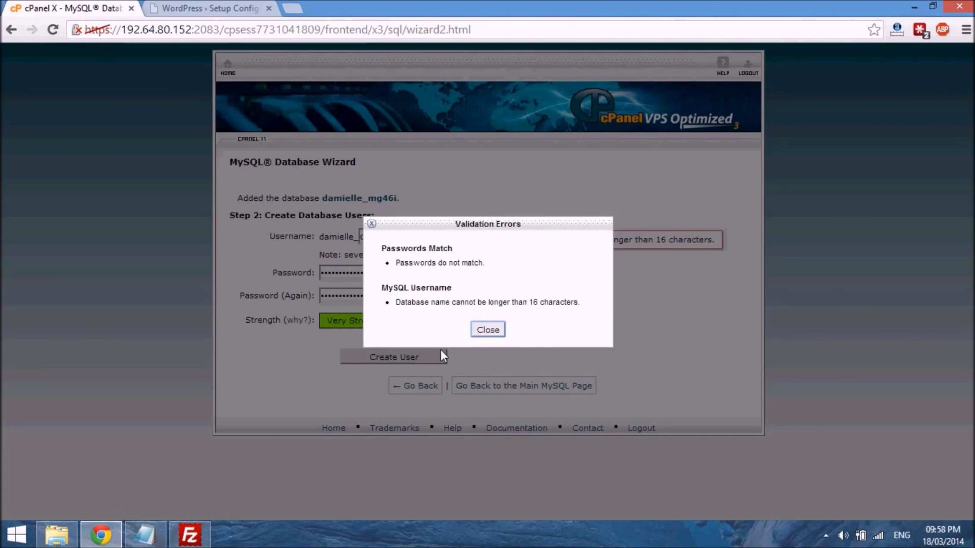
# Fix the validation errors by matching both passwords and shortening the username, then create the user
pyautogui.click(487, 331)
pyautogui.click(389, 281)
pyautogui.hotkey('ctrl', 'a')
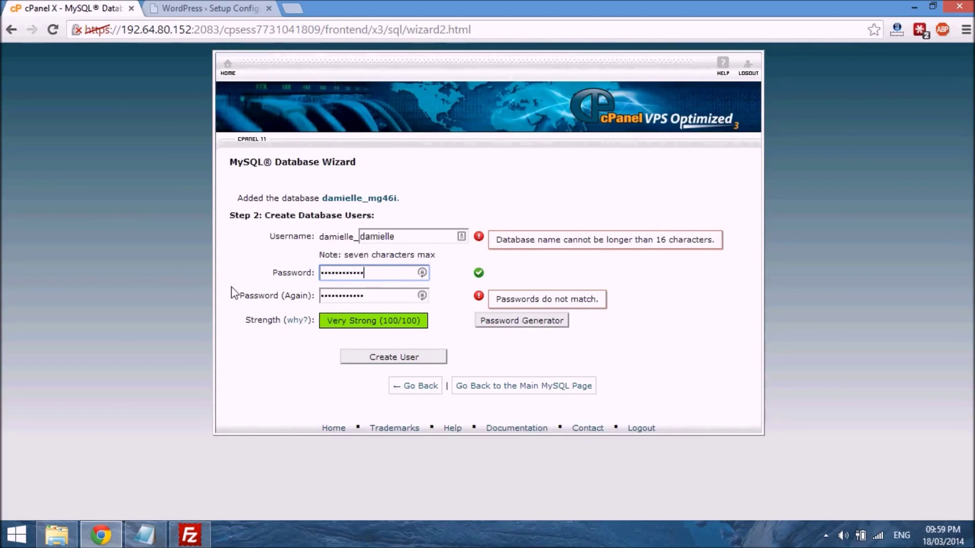
pyautogui.click(377, 297)
pyautogui.hotkey('ctrl', 'a')
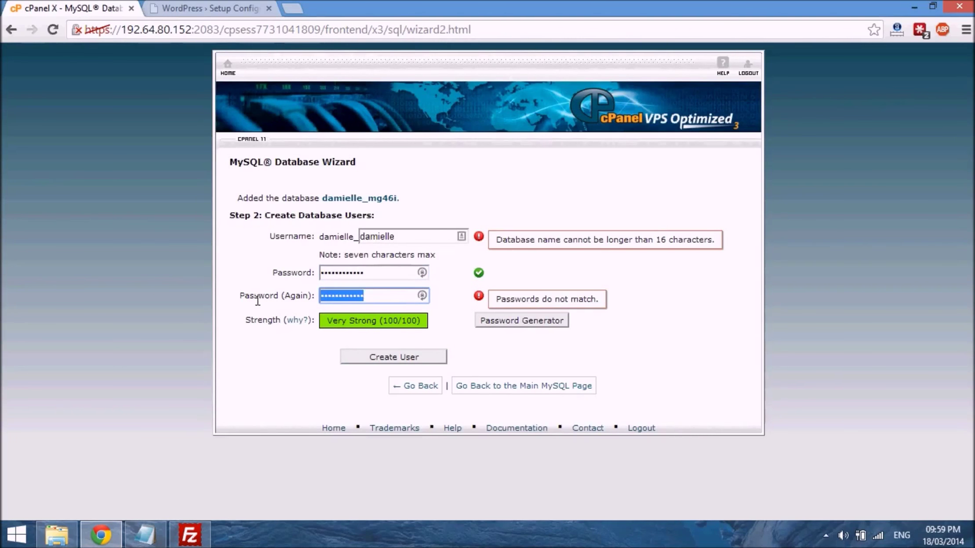
pyautogui.hotkey('ctrl', 'v')
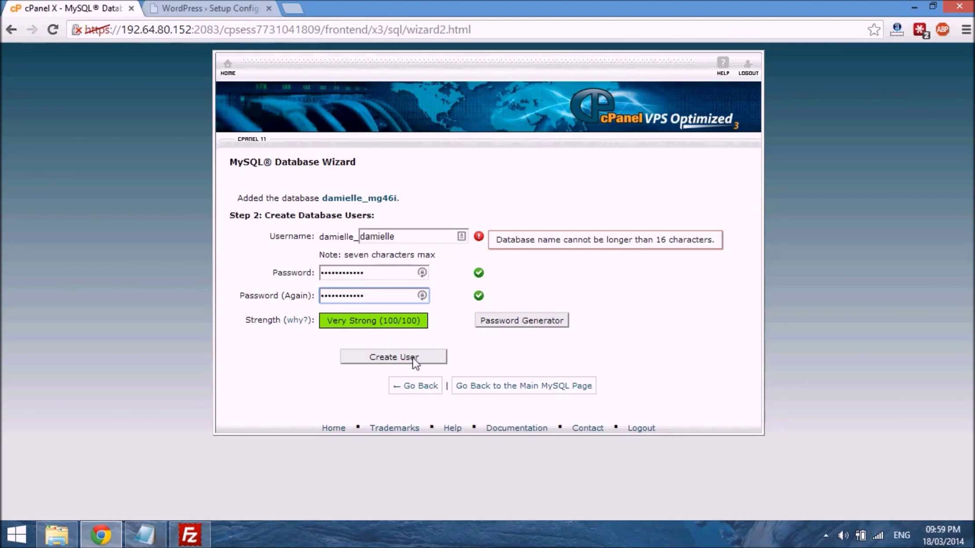
pyautogui.click(403, 240)
pyautogui.hotkey('ctrl', 'a')
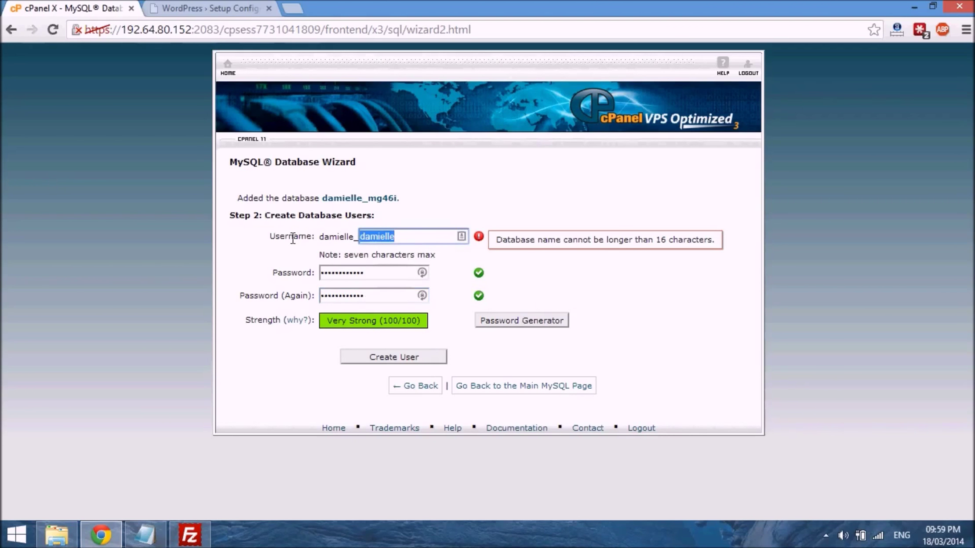
pyautogui.write('ghf56')
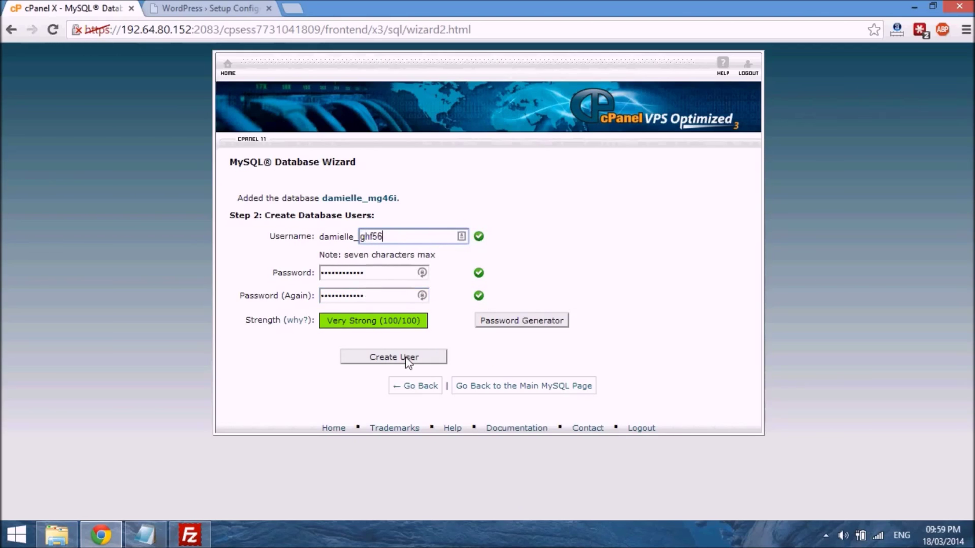
pyautogui.click(406, 358)
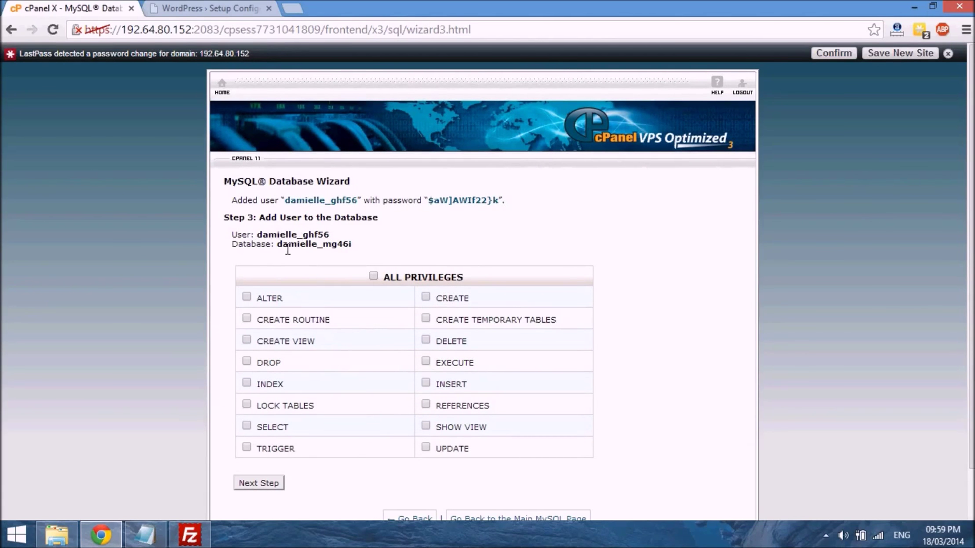
# Copy the new database username into Notepad after a 'user:' label
pyautogui.moveTo(257, 236); pyautogui.dragTo(326, 241)
pyautogui.rightClick(326, 241)
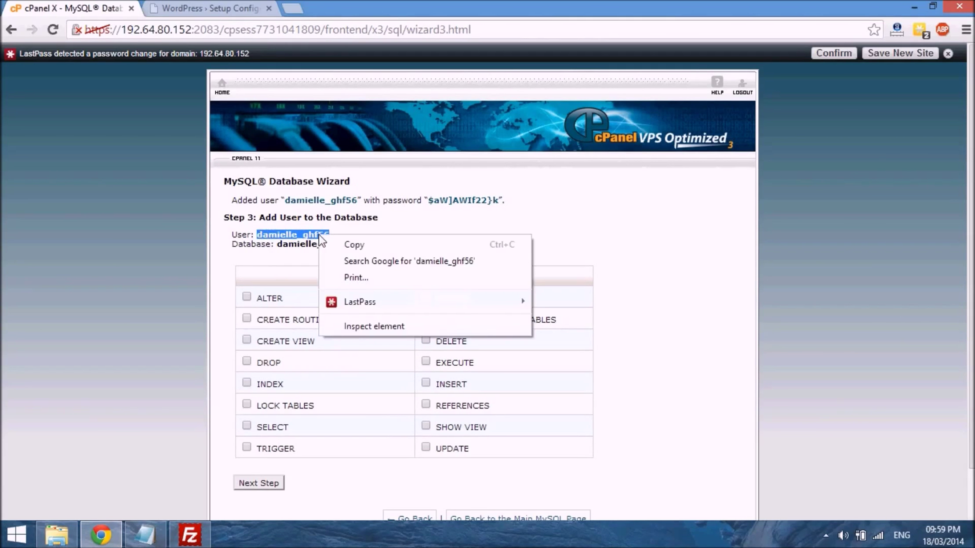
pyautogui.click(353, 247)
pyautogui.click(146, 535)
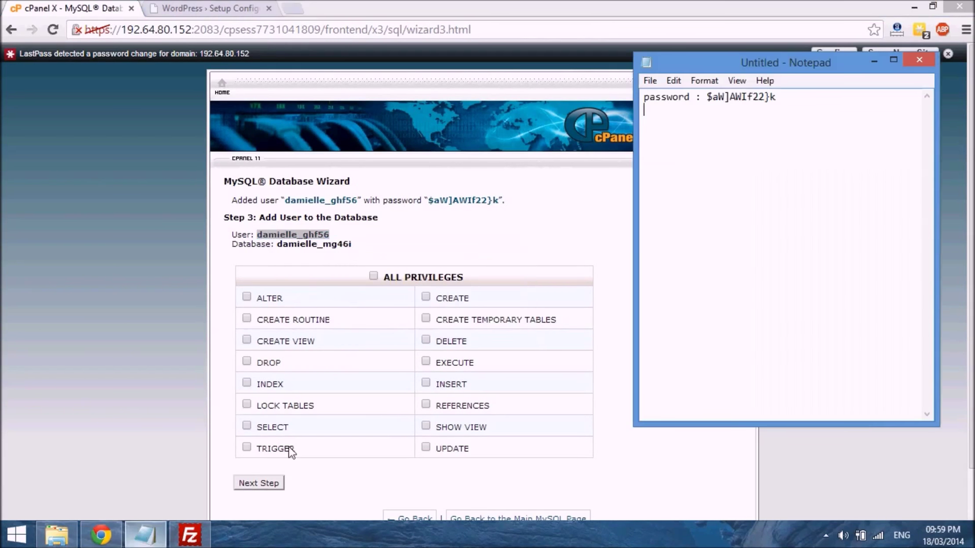
pyautogui.write('us')
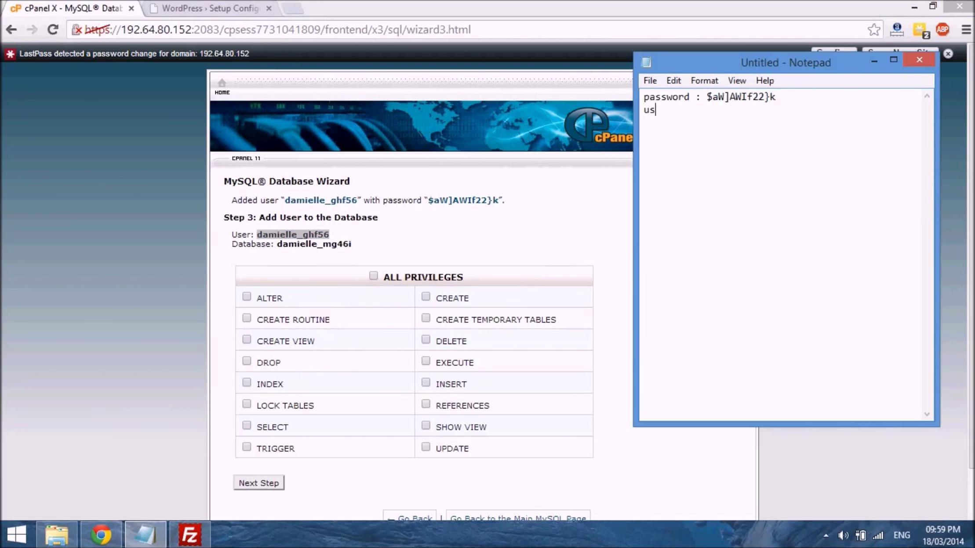
pyautogui.write('er:')
pyautogui.hotkey('ctrl', 'v')
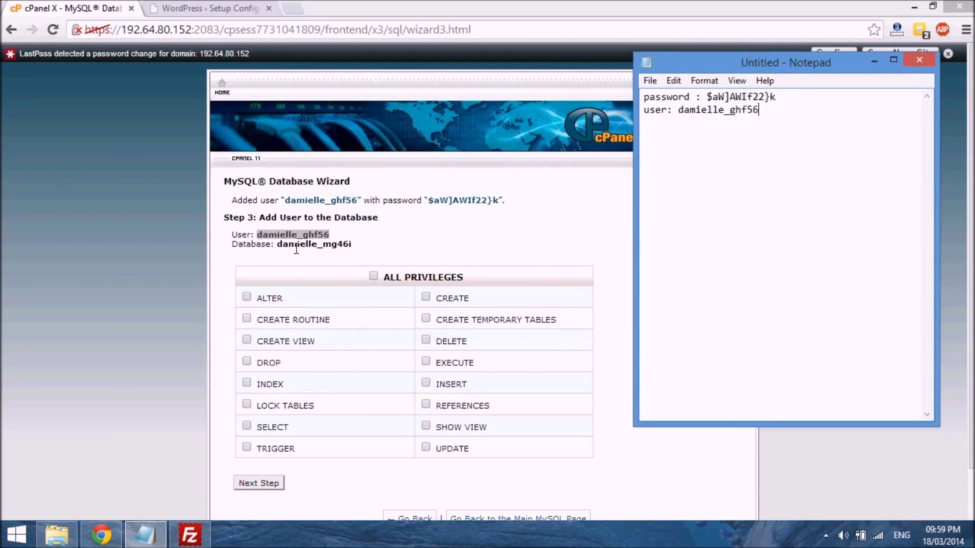
# Copy the database name, add a 'db name:' label in Notepad, then return to the cPanel wizard
pyautogui.moveTo(277, 245); pyautogui.dragTo(351, 252)
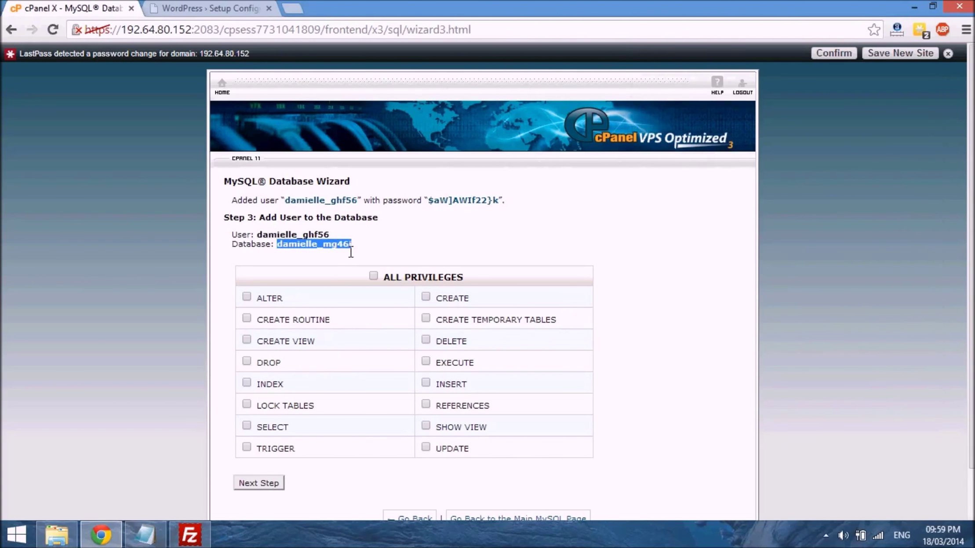
pyautogui.rightClick(350, 252)
pyautogui.click(370, 252)
pyautogui.hotkey('alt', 'Tab')
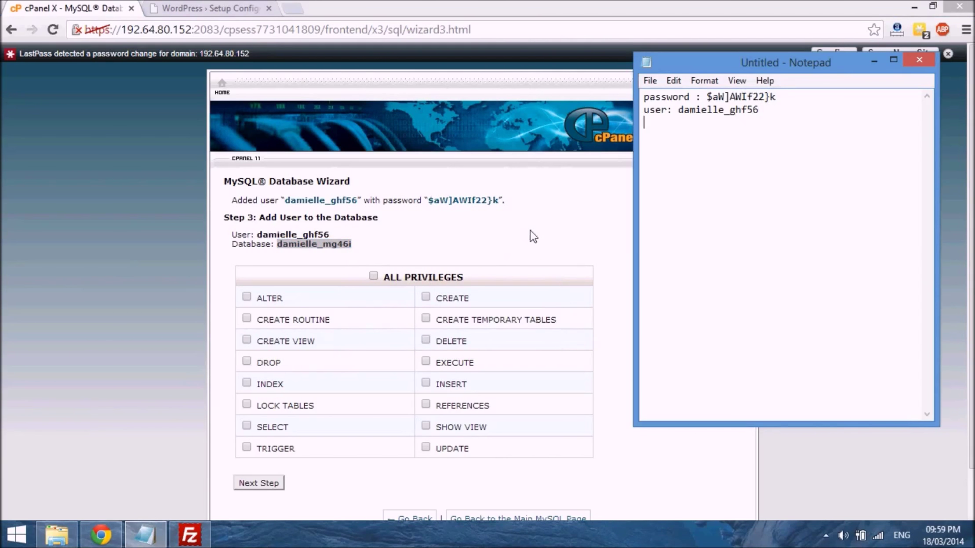
pyautogui.write('db name:')
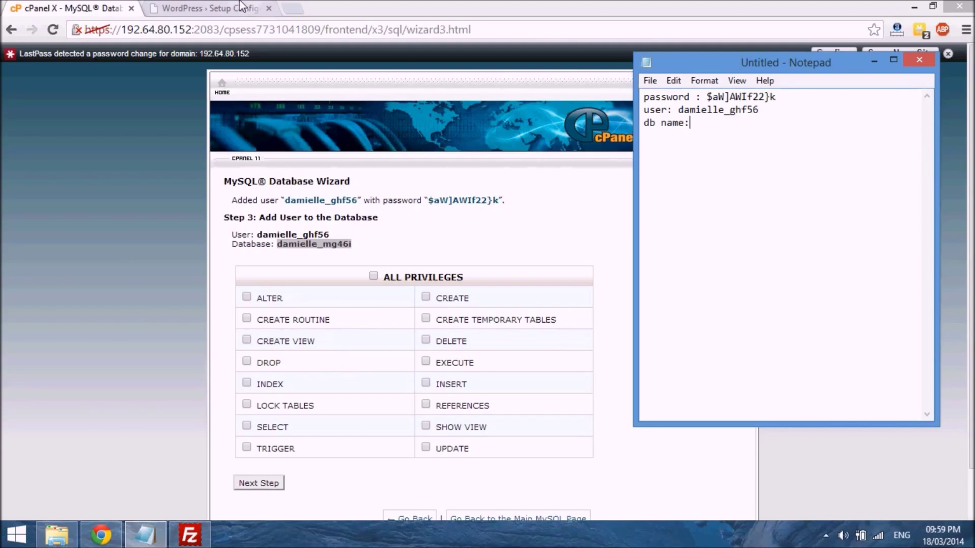
pyautogui.click(206, 8)
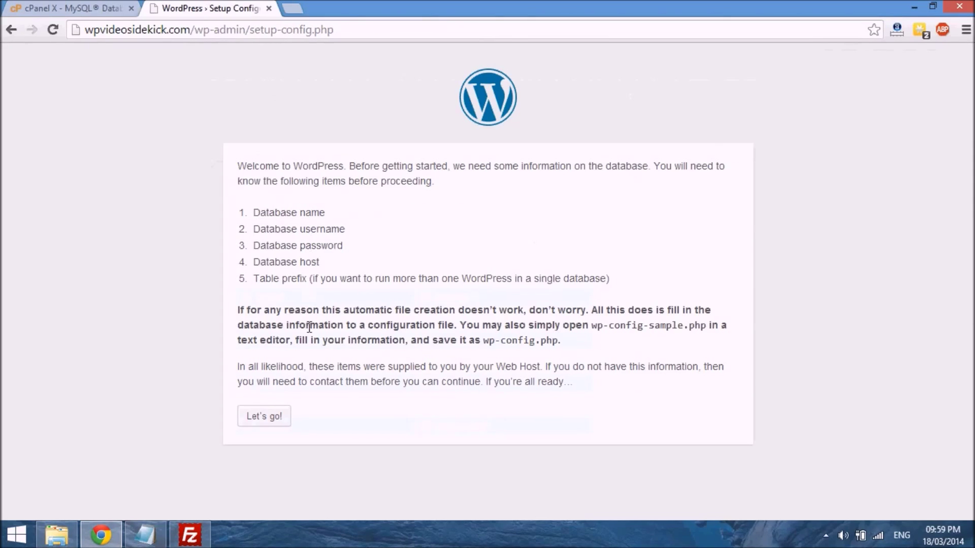
pyautogui.hotkey('alt', 'Tab')
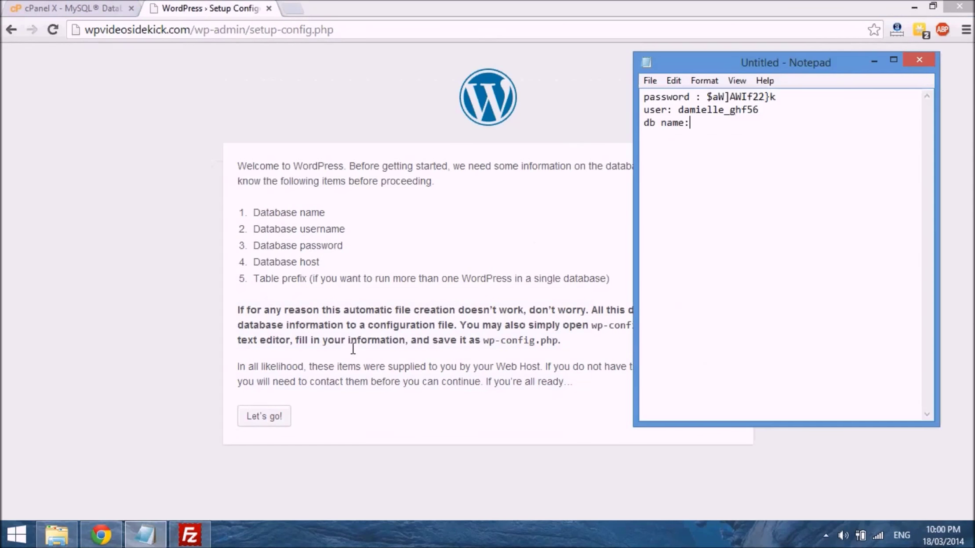
pyautogui.hotkey('alt', 'Tab')
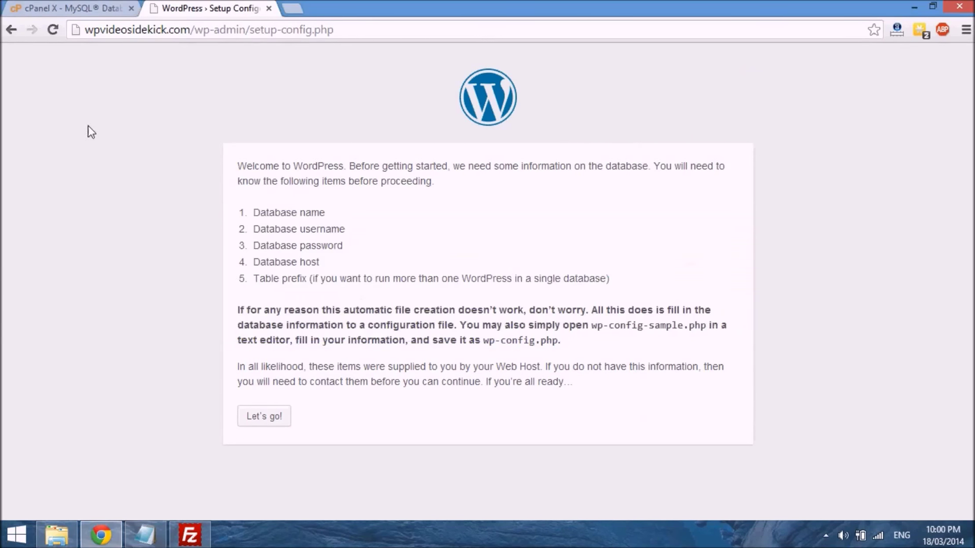
pyautogui.click(67, 9)
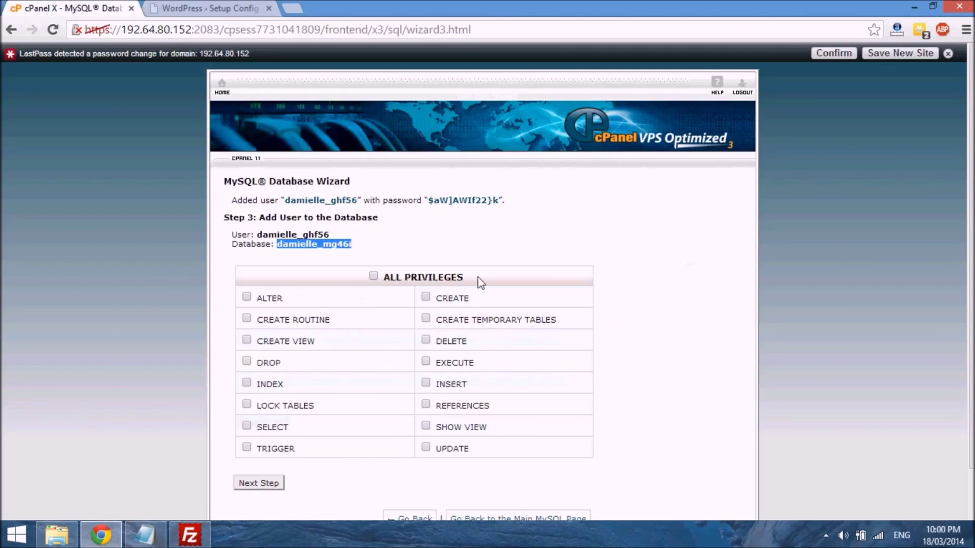
# Grant the new user ALL PRIVILEGES on the mg46i database, then return to WordPress setup
pyautogui.click(370, 247)
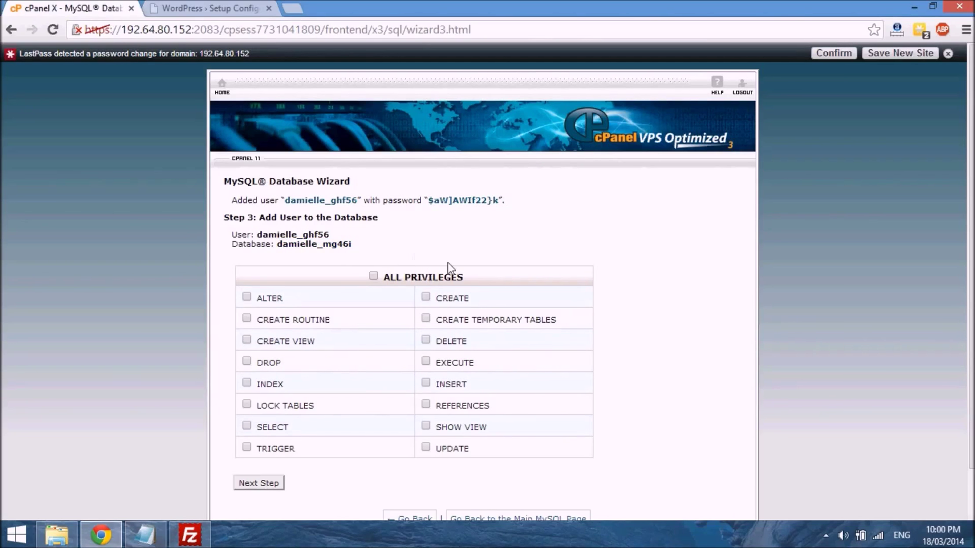
pyautogui.scroll(-2, 485, 259)
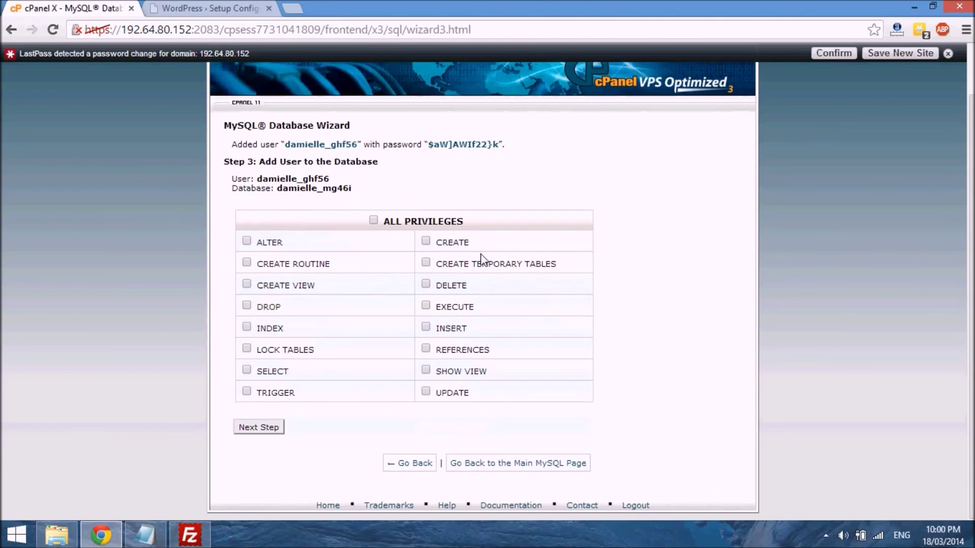
pyautogui.click(373, 221)
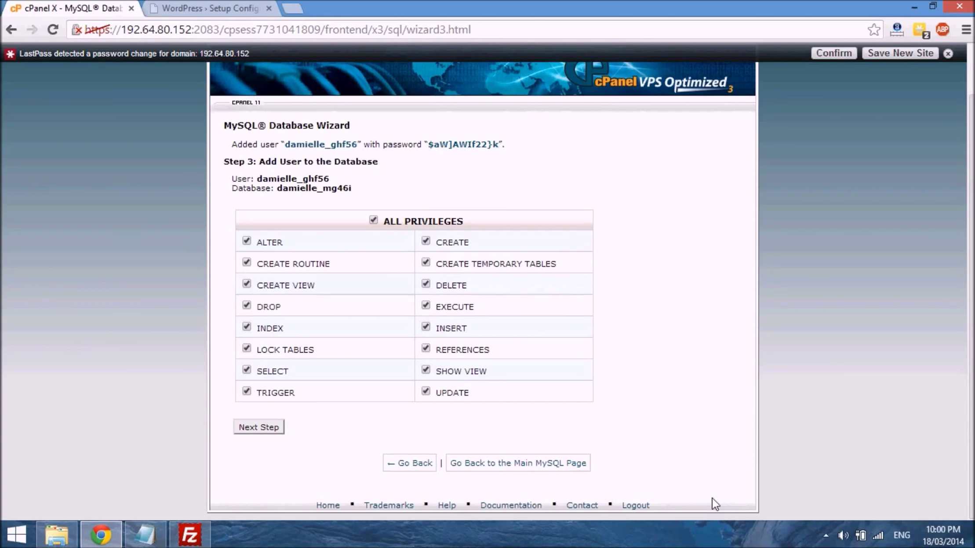
pyautogui.click(257, 429)
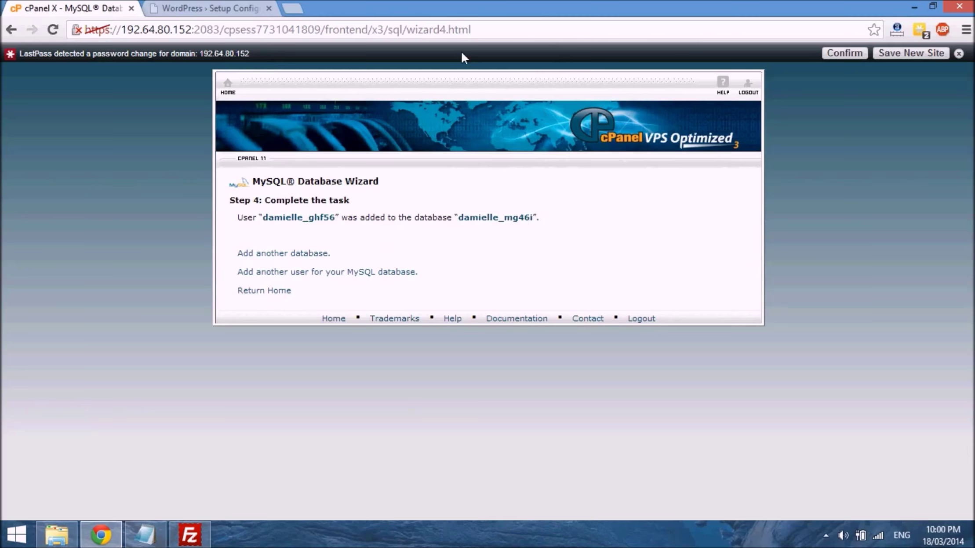
pyautogui.click(204, 5)
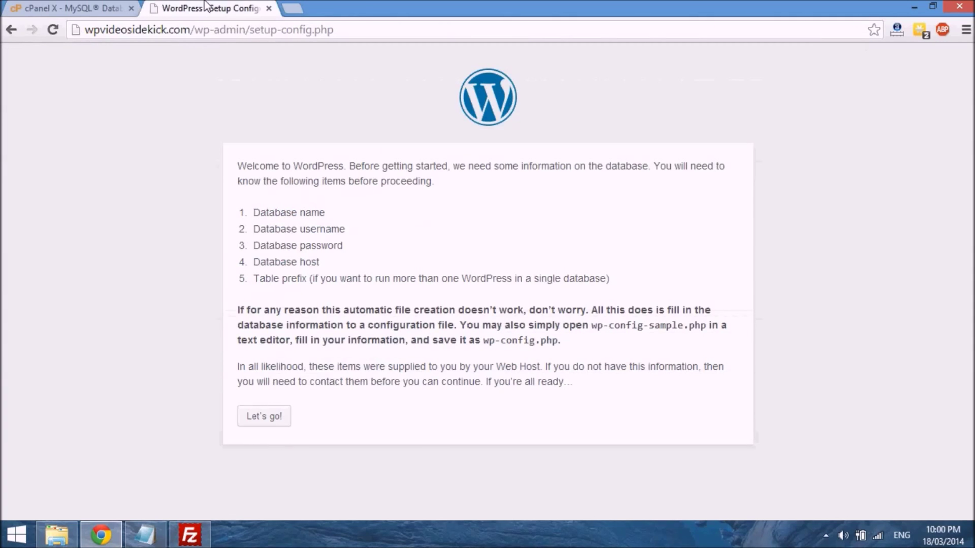
# Clear the prefilled password and paste the database name from the notes into Database Name
pyautogui.click(272, 420)
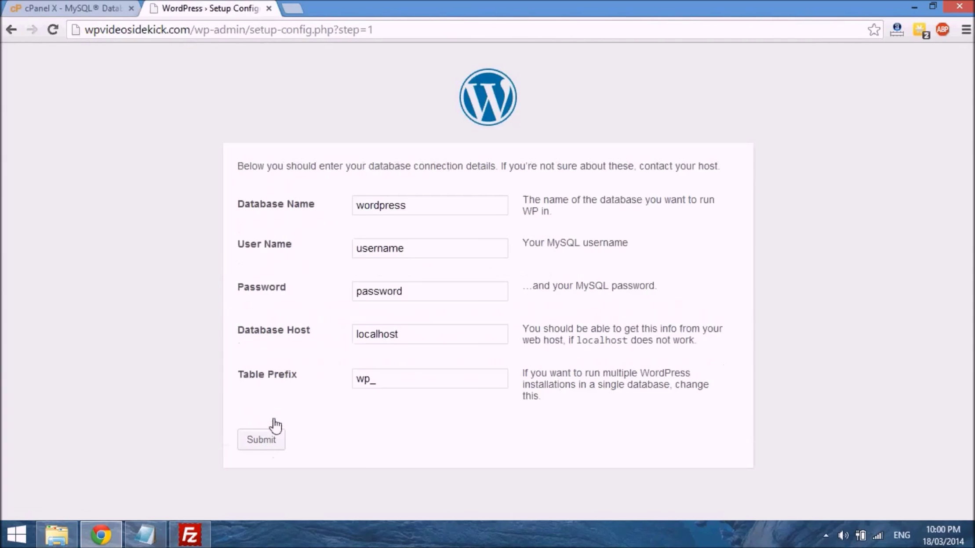
pyautogui.hotkey('ctrl', 'a')
pyautogui.press('BackSpace')
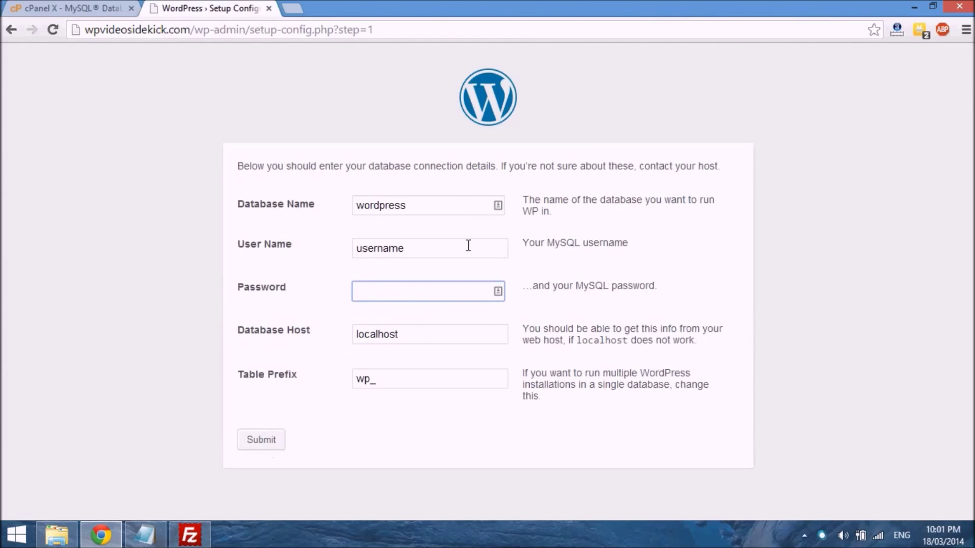
pyautogui.click(425, 206)
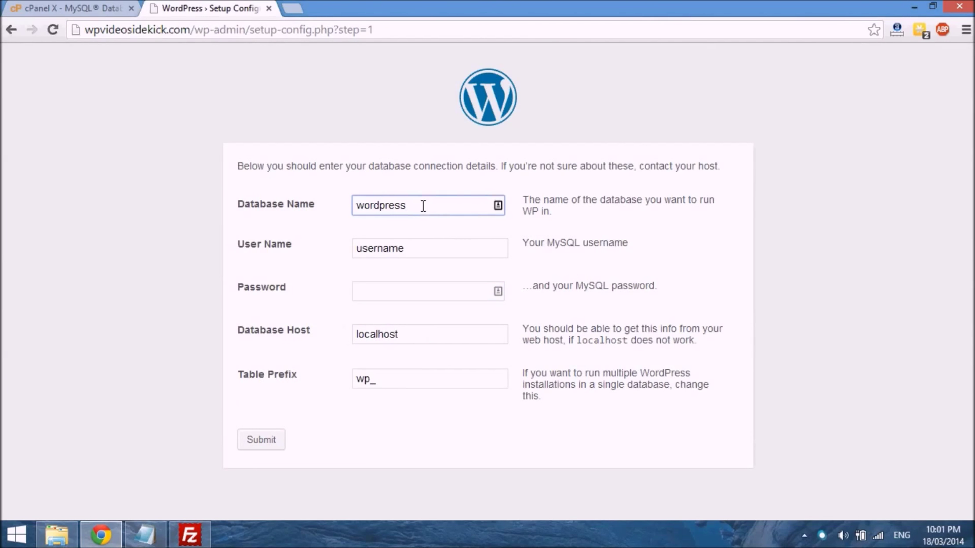
pyautogui.moveTo(426, 206); pyautogui.dragTo(300, 221)
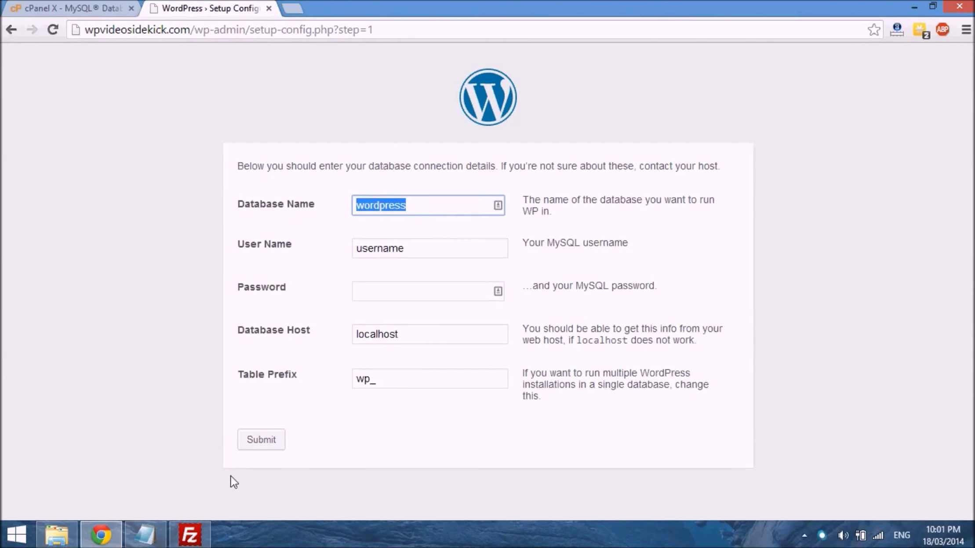
pyautogui.click(146, 533)
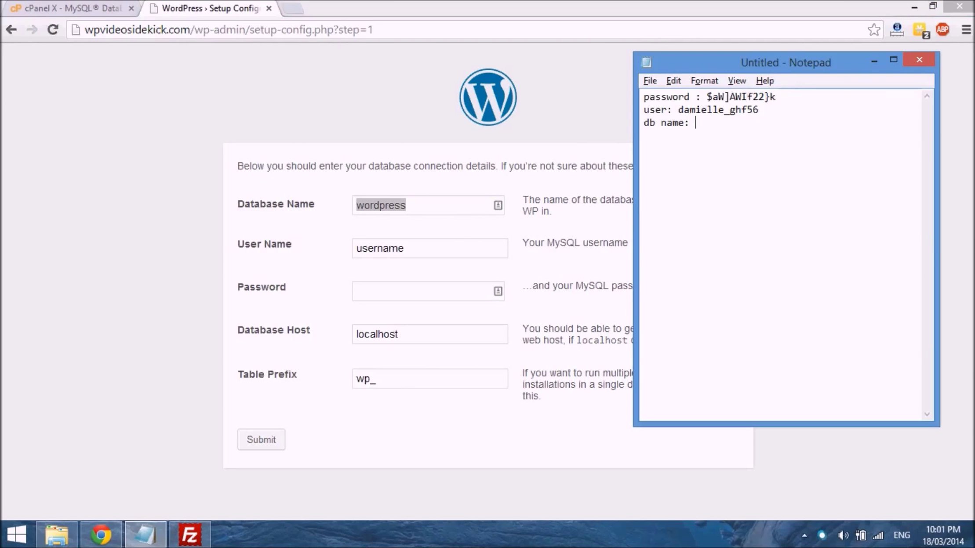
pyautogui.hotkey('ctrl', 'v')
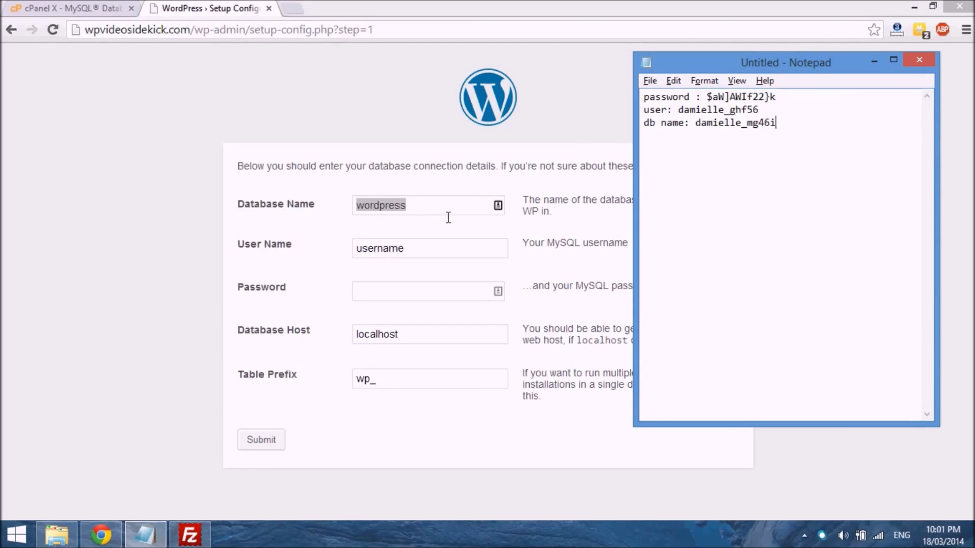
pyautogui.hotkey('ctrl', 'v')
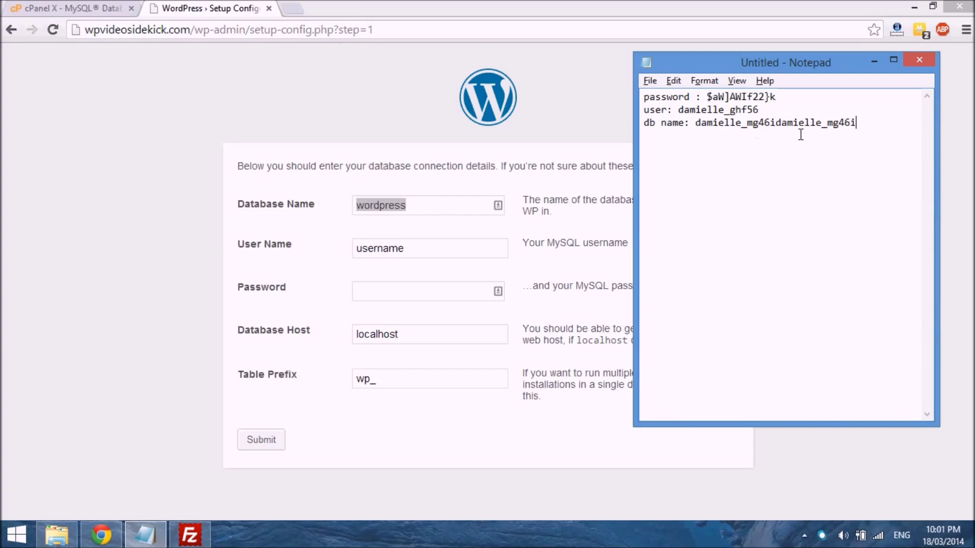
pyautogui.press('BackSpace')
pyautogui.press('BackSpace')
pyautogui.press('BackSpace')
pyautogui.press('BackSpace')
pyautogui.press('BackSpace')
pyautogui.press('BackSpace')
pyautogui.press('BackSpace')
pyautogui.press('BackSpace')
pyautogui.press('BackSpace')
pyautogui.press('BackSpace')
pyautogui.press('BackSpace')
pyautogui.press('BackSpace')
pyautogui.press('BackSpace')
pyautogui.press('BackSpace')
pyautogui.press('BackSpace')
pyautogui.press('BackSpace')
pyautogui.press('BackSpace')
pyautogui.press('BackSpace')
pyautogui.press('BackSpace')
pyautogui.press('BackSpace')
pyautogui.press('BackSpace')
pyautogui.press('BackSpace')
pyautogui.press('BackSpace')
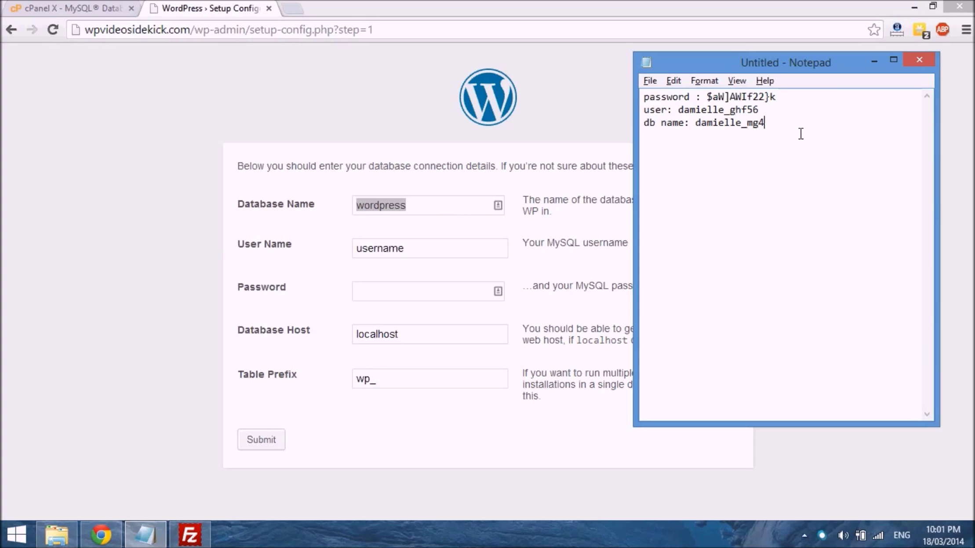
pyautogui.press('BackSpace')
pyautogui.press('BackSpace')
pyautogui.press('BackSpace')
pyautogui.press('BackSpace')
pyautogui.press('BackSpace')
pyautogui.hotkey('ctrl', 'v')
pyautogui.click(420, 213)
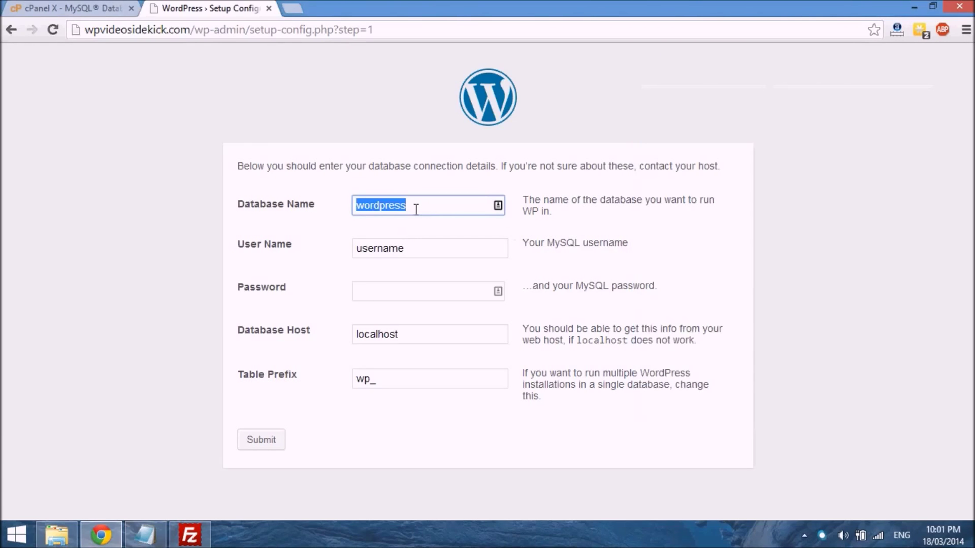
pyautogui.hotkey('ctrl', 'v')
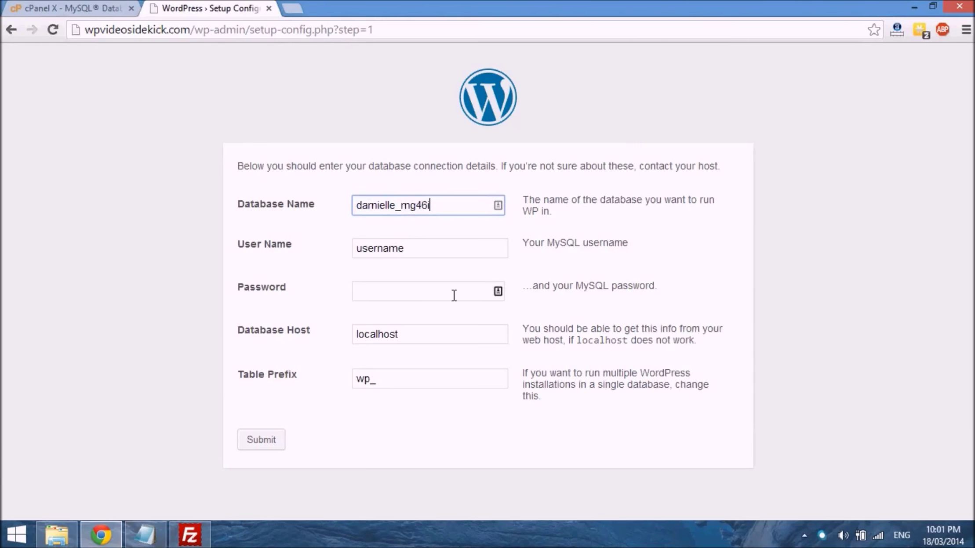
# Copy the database user name from the notes into the User Name field
pyautogui.hotkey('alt', 'Tab')
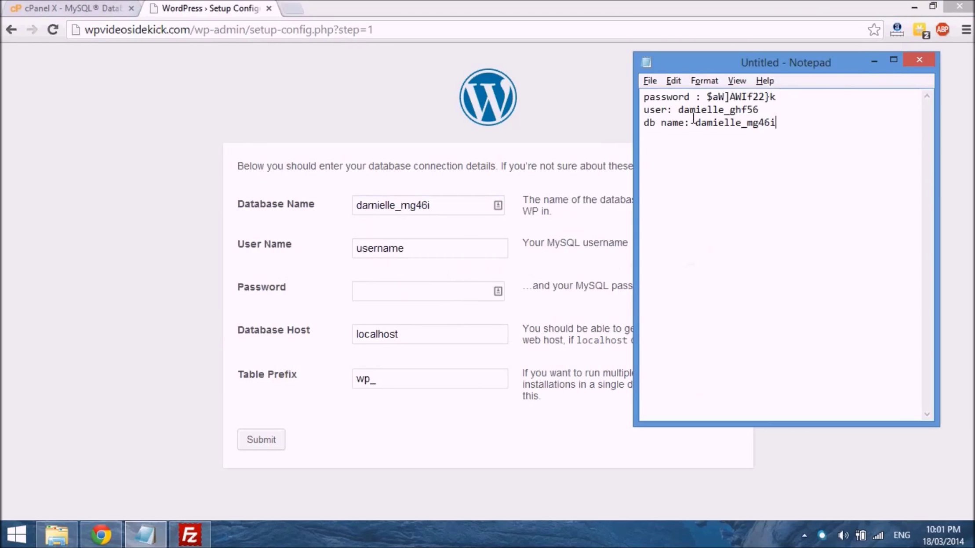
pyautogui.moveTo(679, 110); pyautogui.dragTo(756, 116)
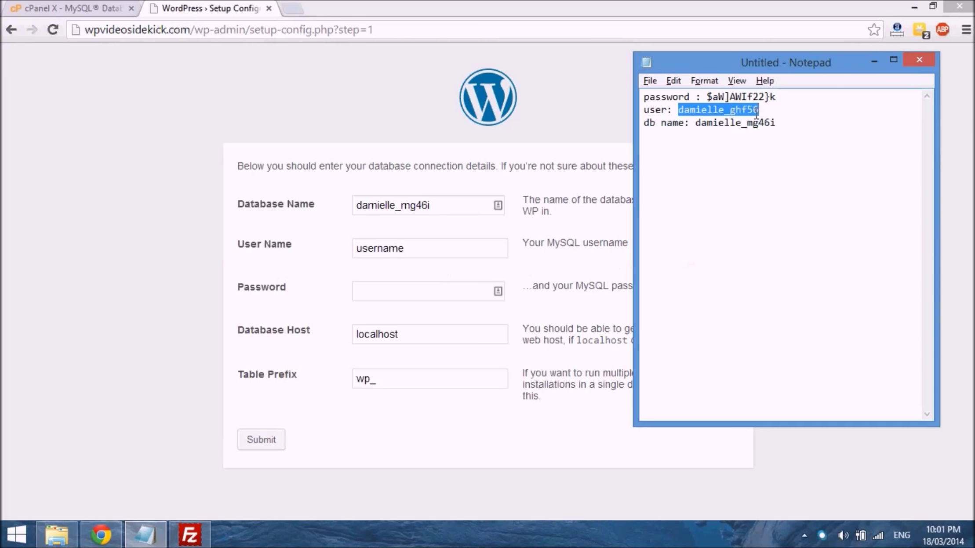
pyautogui.rightClick(749, 106)
pyautogui.click(787, 153)
pyautogui.click(411, 250)
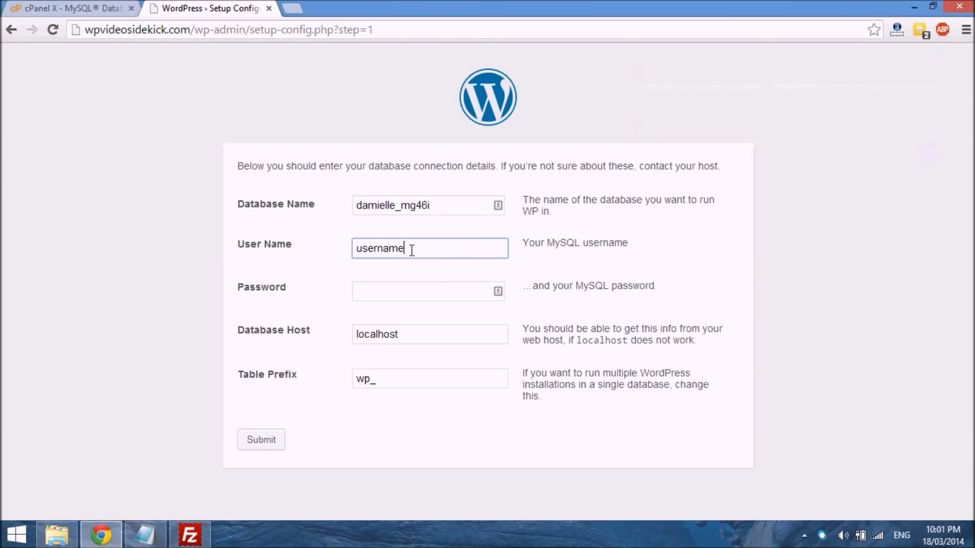
pyautogui.moveTo(412, 250); pyautogui.dragTo(294, 246)
pyautogui.write('v')
pyautogui.press('BackSpace')
pyautogui.hotkey('ctrl', 'v')
# Copy the database password from the notes into the Password field
pyautogui.hotkey('alt', 'Tab')
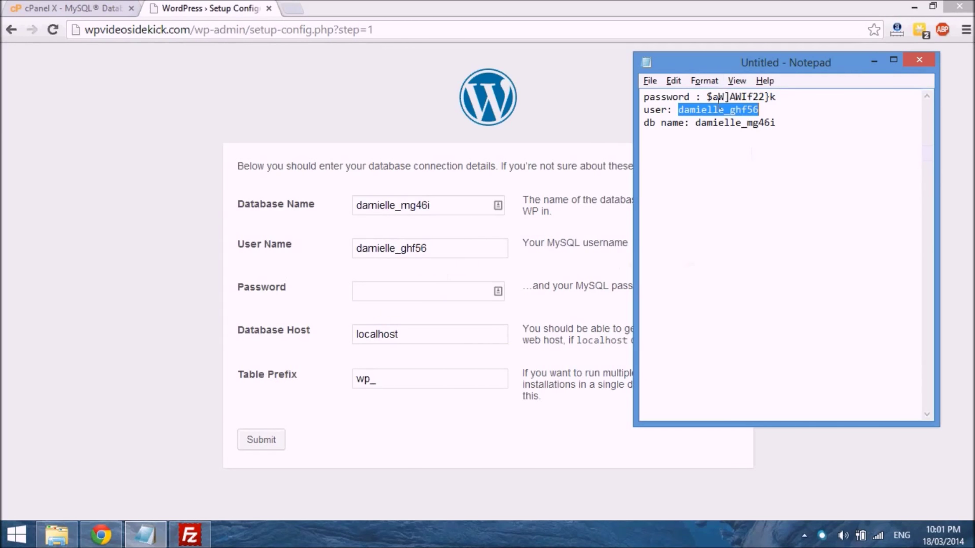
pyautogui.moveTo(707, 97); pyautogui.dragTo(774, 104)
pyautogui.rightClick(774, 104)
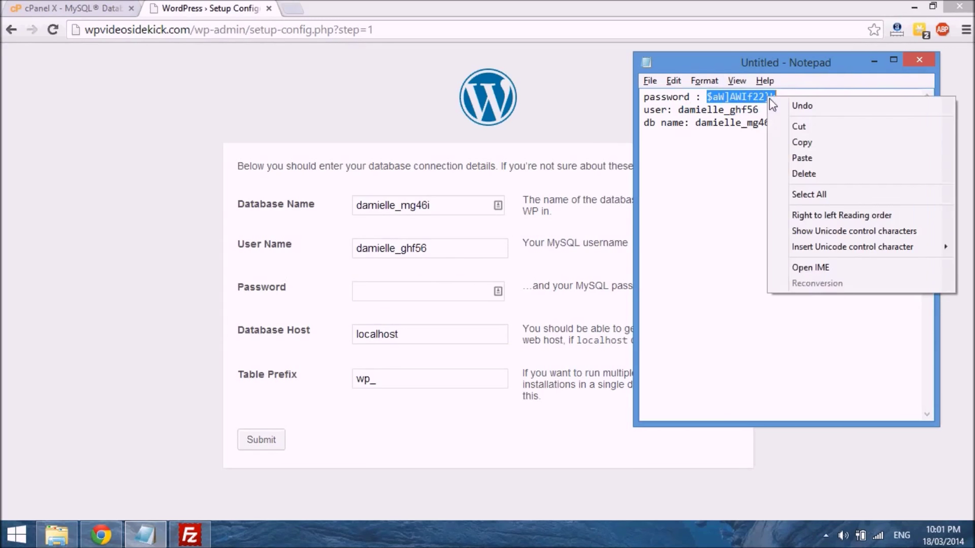
pyautogui.click(804, 138)
pyautogui.click(405, 297)
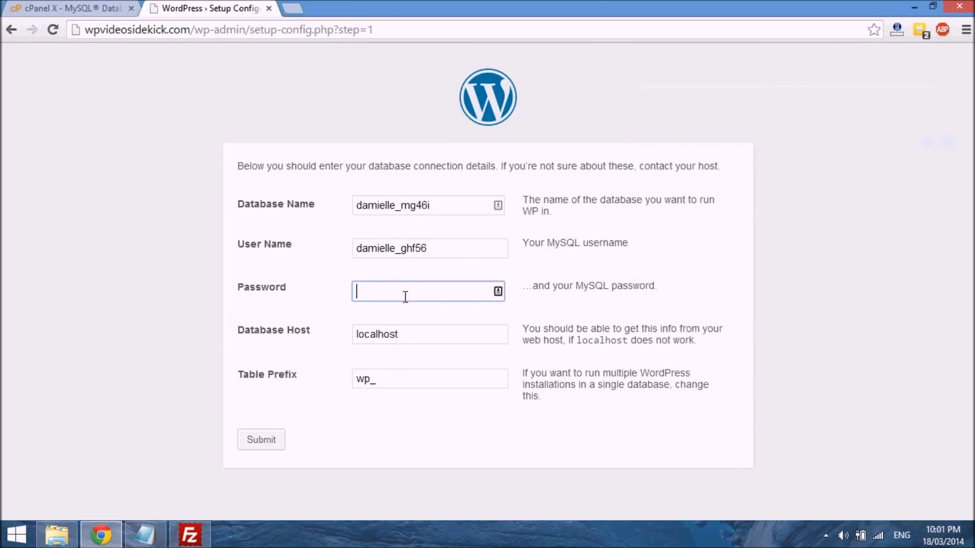
pyautogui.hotkey('ctrl', 'v')
# Keep localhost as host, make the table prefix wp_ngt2, submit, and run the install
pyautogui.click(429, 342)
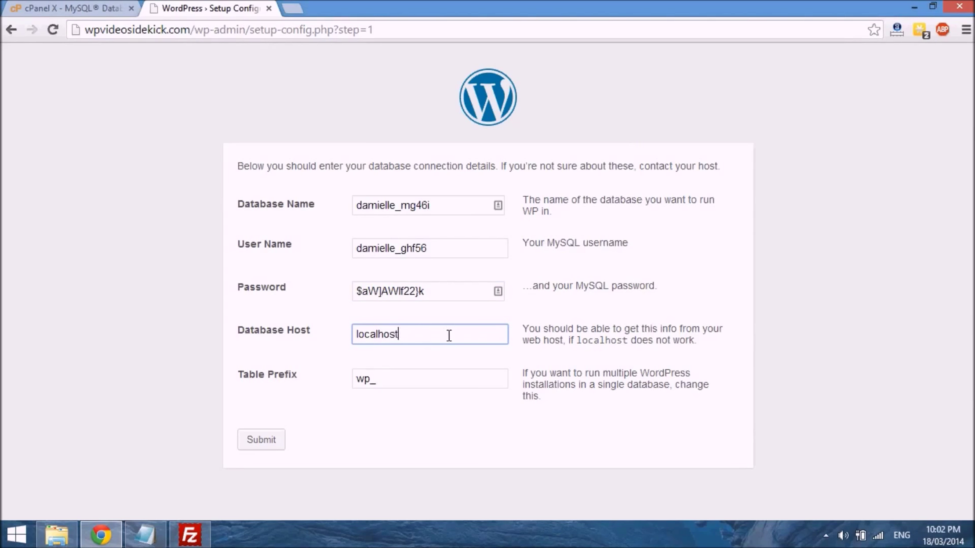
pyautogui.moveTo(356, 343); pyautogui.dragTo(378, 342)
pyautogui.click(402, 343)
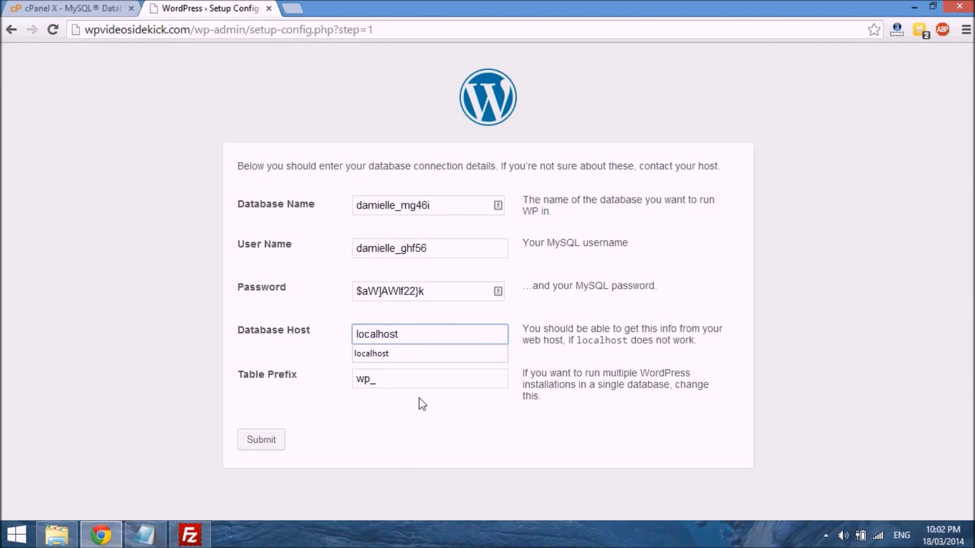
pyautogui.click(428, 387)
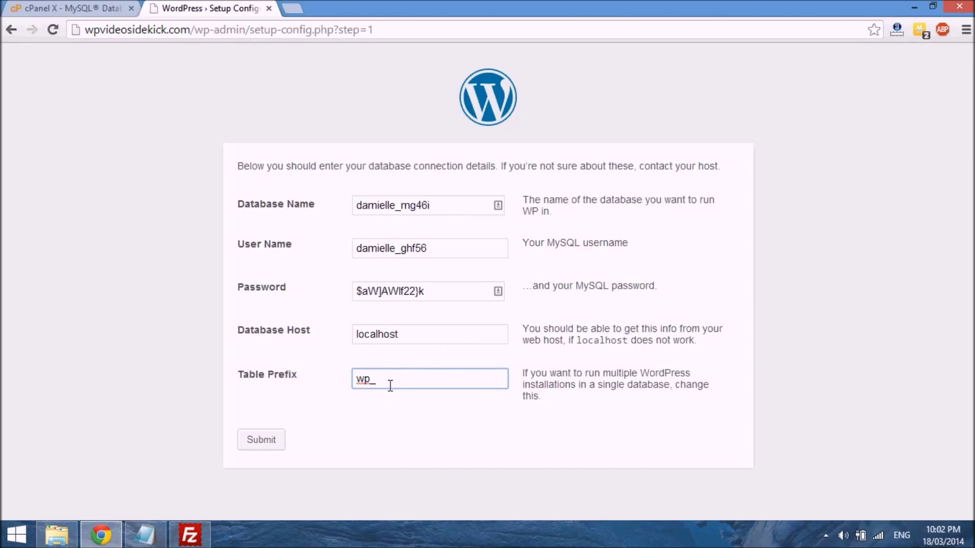
pyautogui.write('ngt2')
pyautogui.click(259, 444)
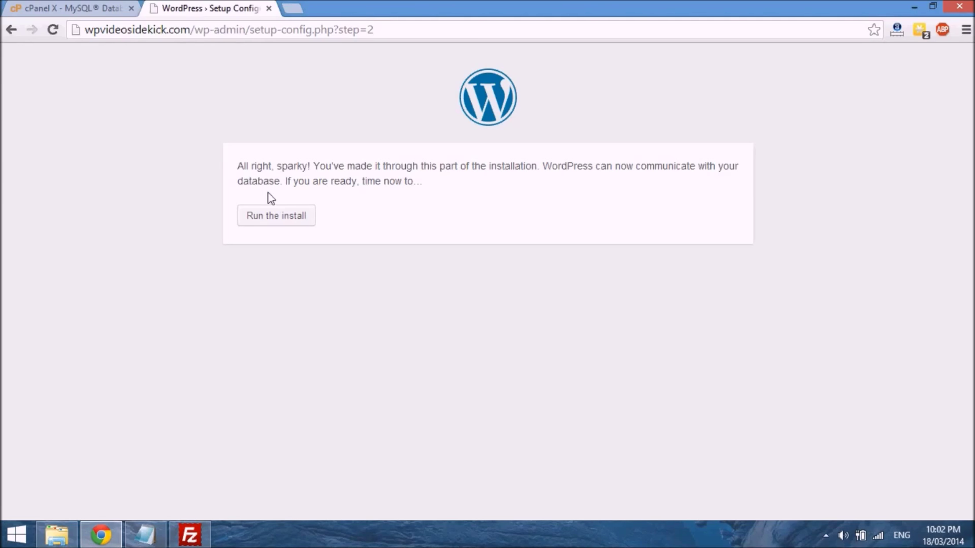
pyautogui.click(259, 220)
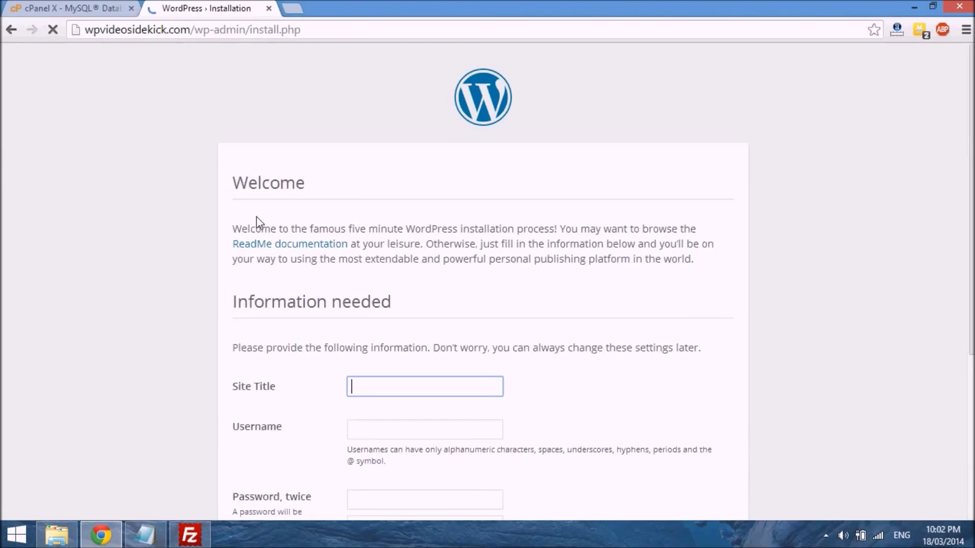
# Fill in 'WP Video Sidekick' as the site title from the autofill suggestion
pyautogui.scroll(-6, 525, 295)
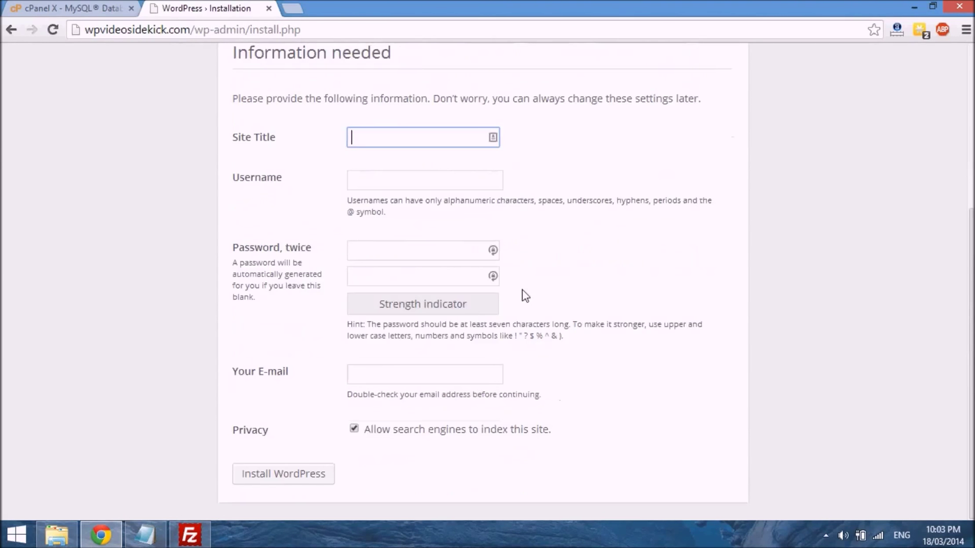
pyautogui.scroll(6, 525, 296)
pyautogui.scroll(-6, 525, 296)
pyautogui.scroll(6, 523, 293)
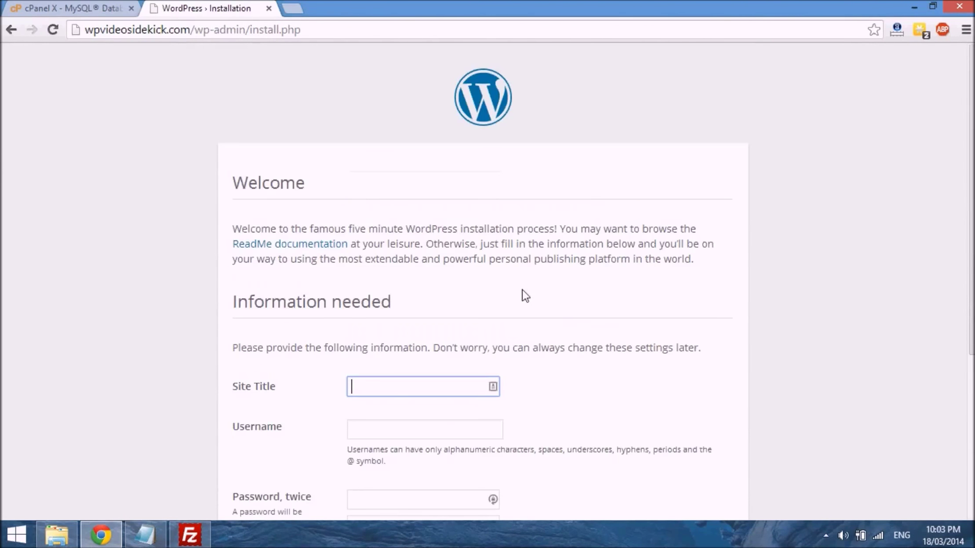
pyautogui.click(406, 386)
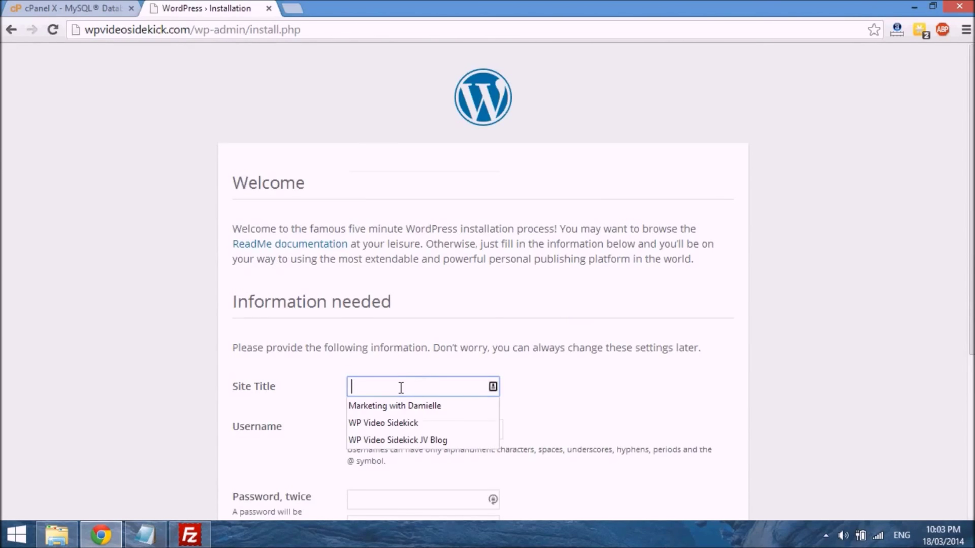
pyautogui.click(566, 386)
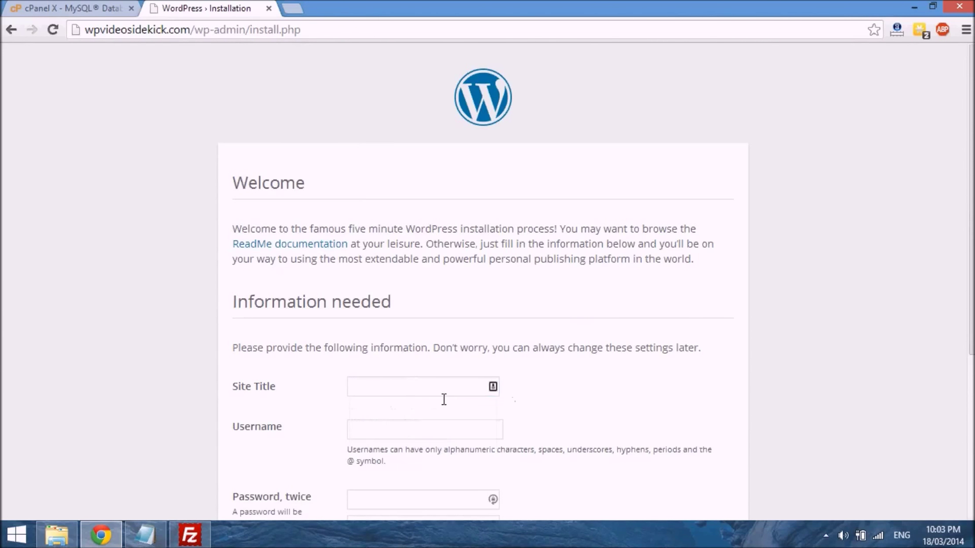
pyautogui.click(429, 397)
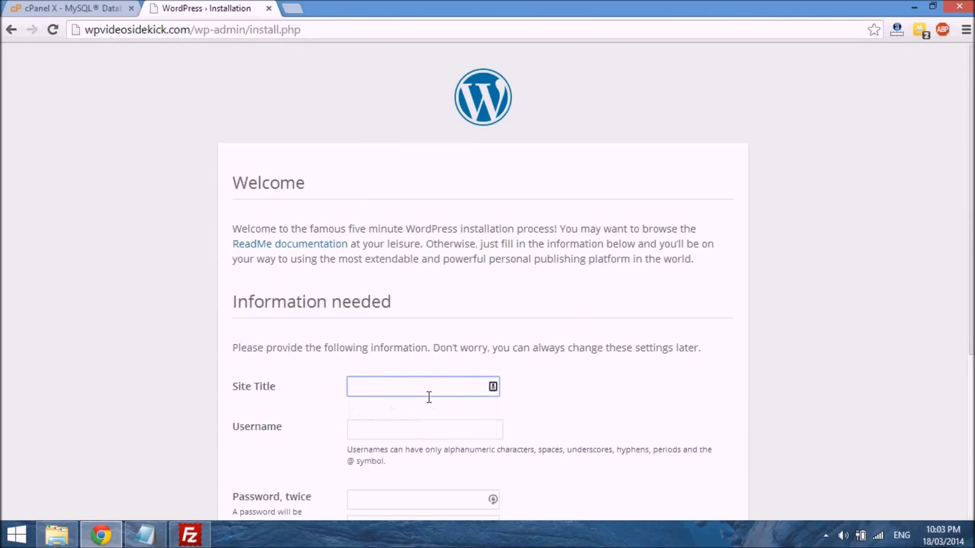
pyautogui.write('W')
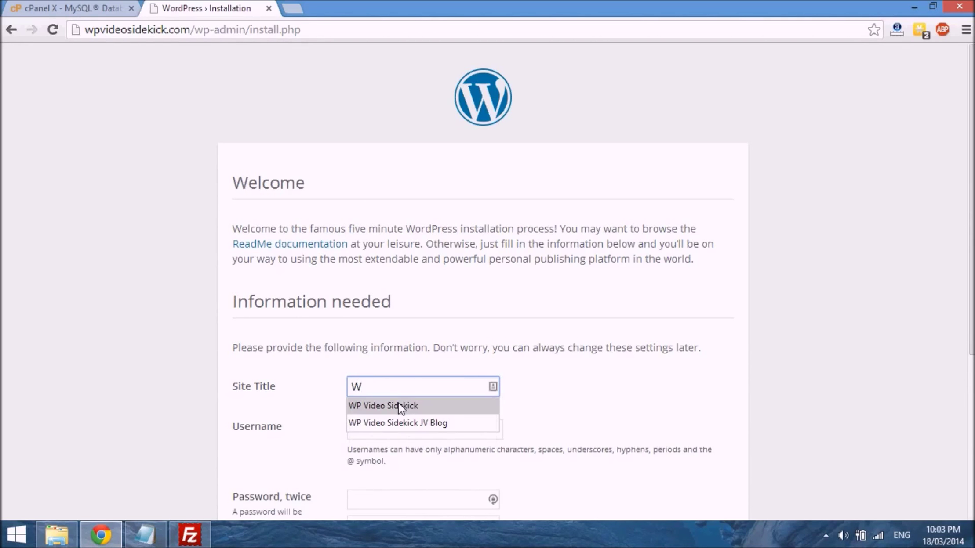
pyautogui.click(398, 403)
# Enter an admin username and record it in the notes on a 'wp username:' line
pyautogui.click(462, 438)
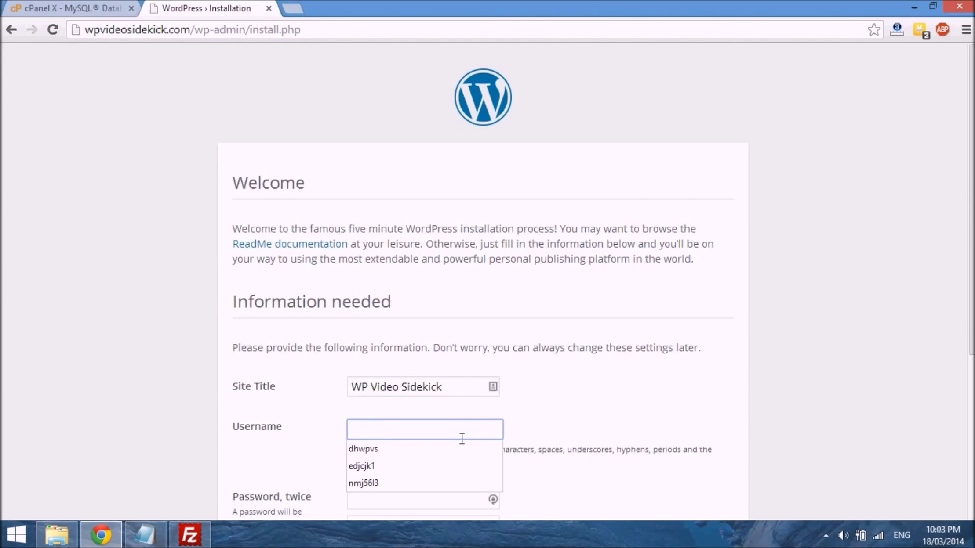
pyautogui.write('mj')
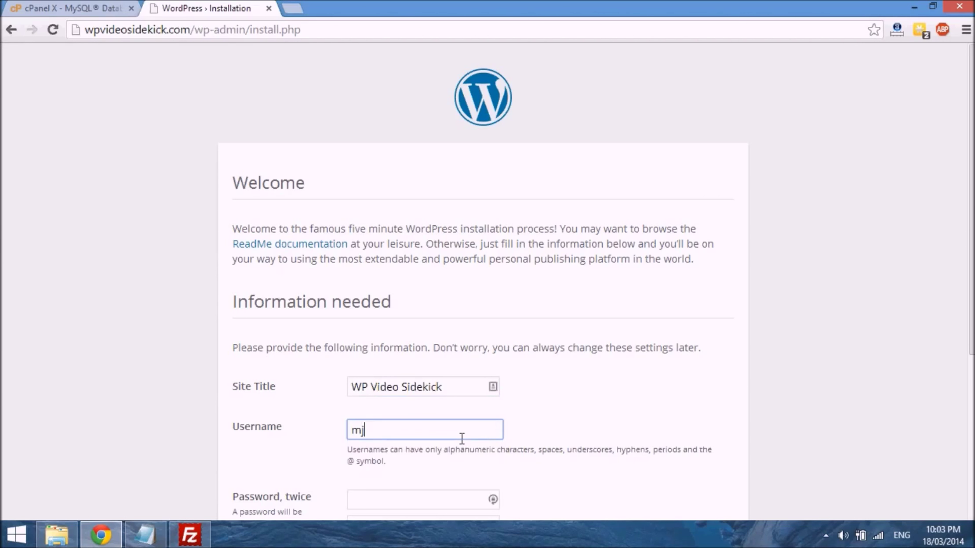
pyautogui.write('hfs4')
pyautogui.doubleClick(370, 440)
pyautogui.rightClick(368, 437)
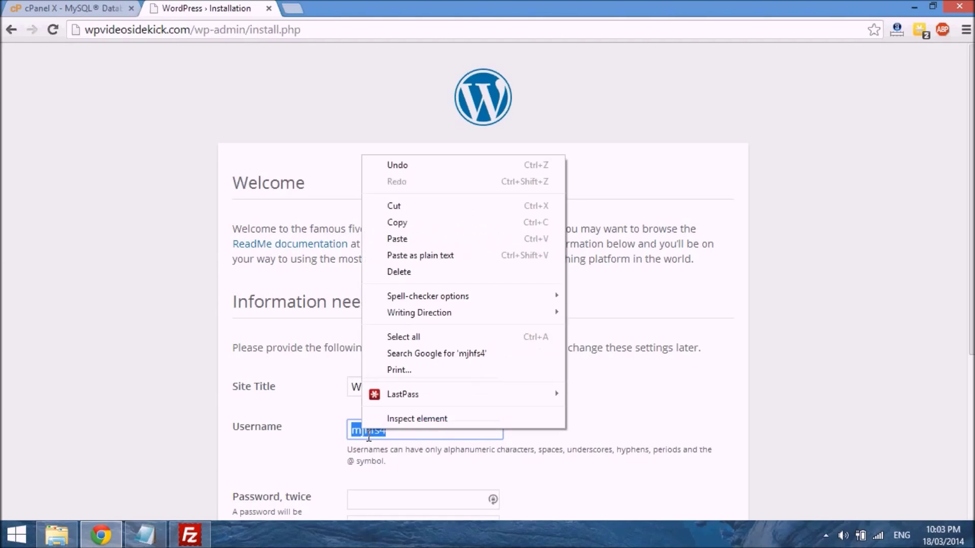
pyautogui.click(397, 223)
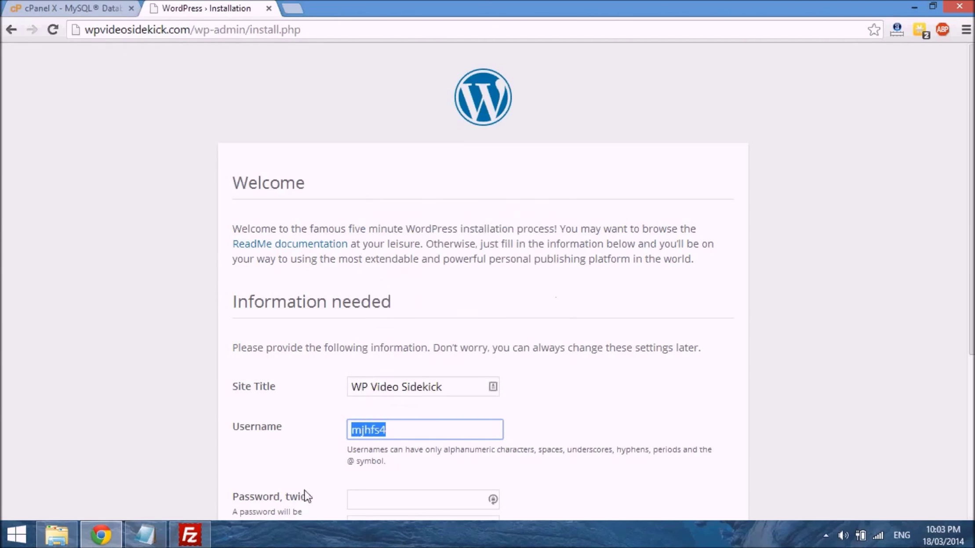
pyautogui.click(146, 536)
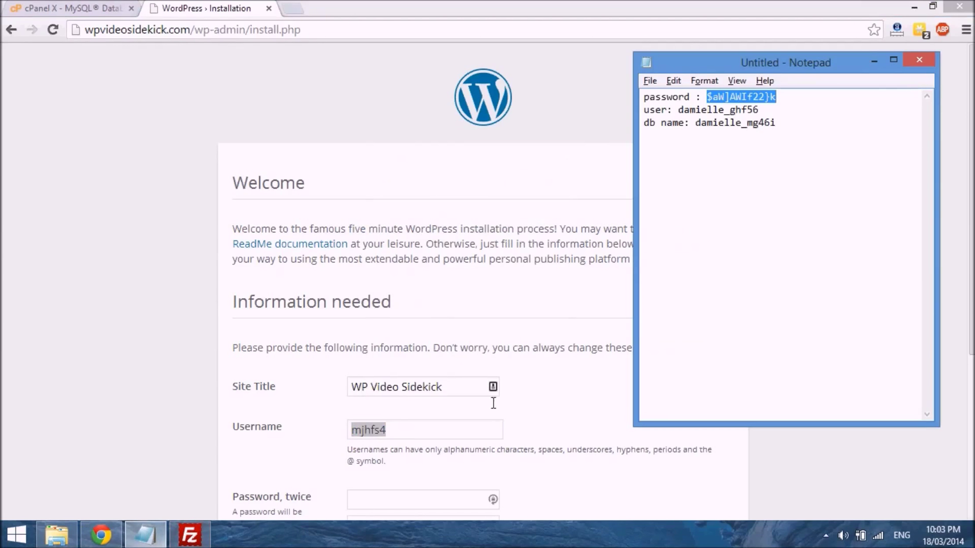
pyautogui.click(791, 134)
pyautogui.press('Return')
pyautogui.press('Return')
pyautogui.write('wp usern')
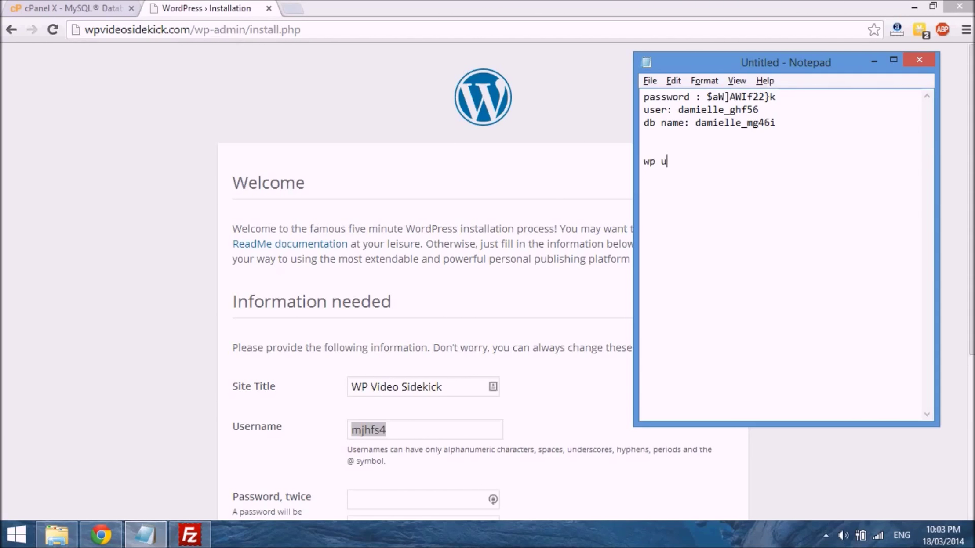
pyautogui.write('e:')
pyautogui.hotkey('ctrl', 'v')
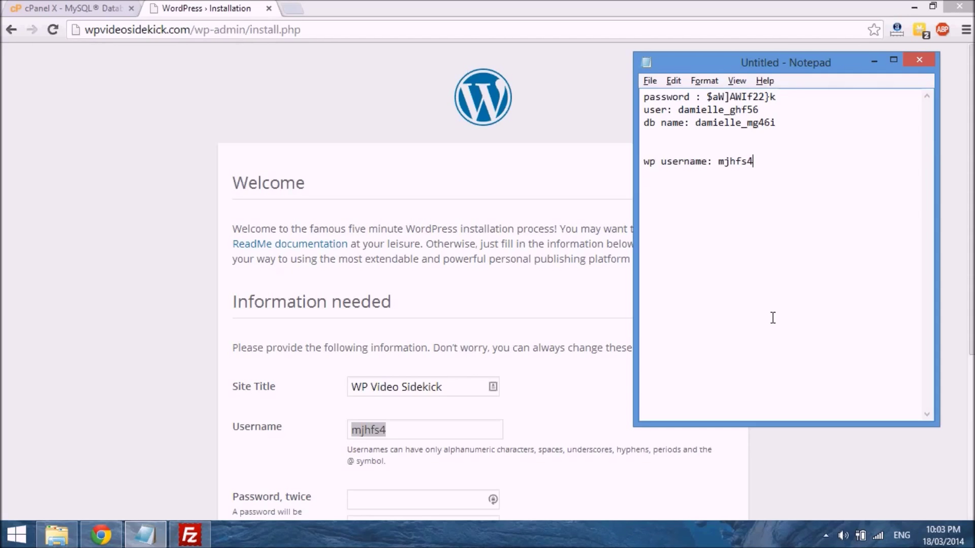
pyautogui.click(544, 435)
pyautogui.scroll(-5, 468, 475)
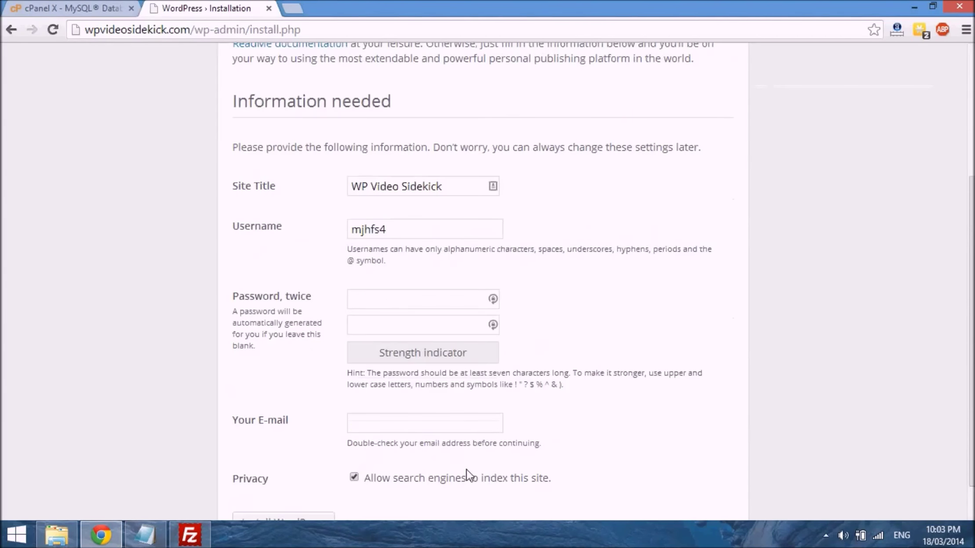
# Choose a Strong admin password and save it in the notes as 'wp password:'
pyautogui.click(409, 252)
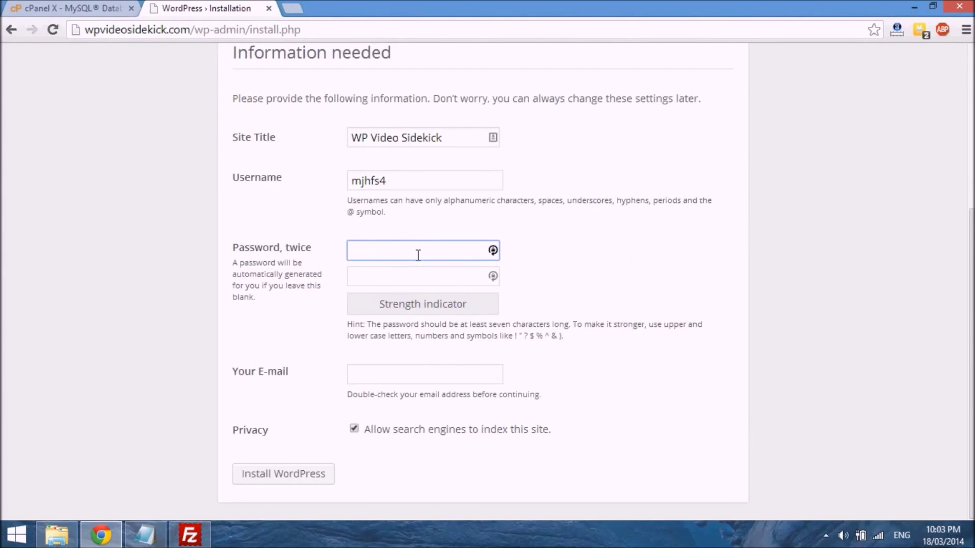
pyautogui.write('aaaaaa')
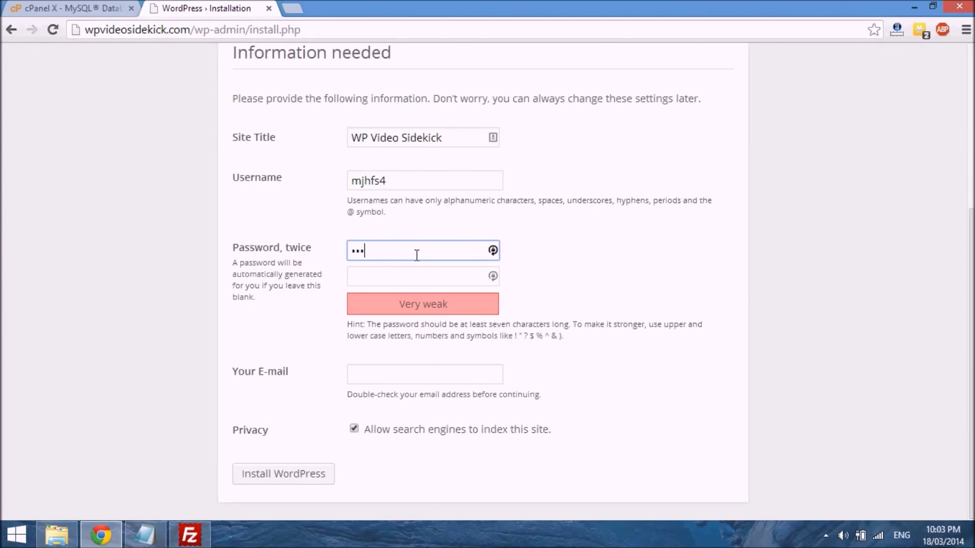
pyautogui.write('aaa')
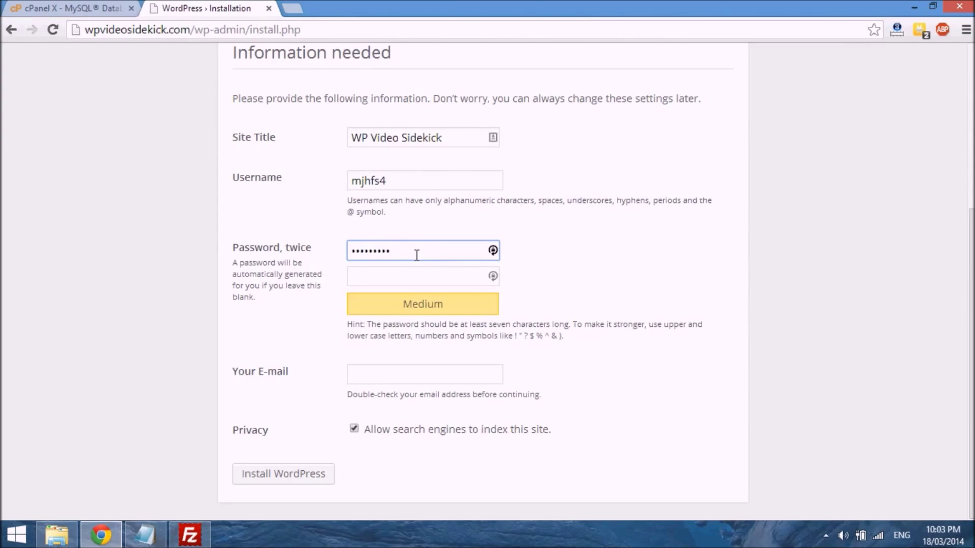
pyautogui.write('a')
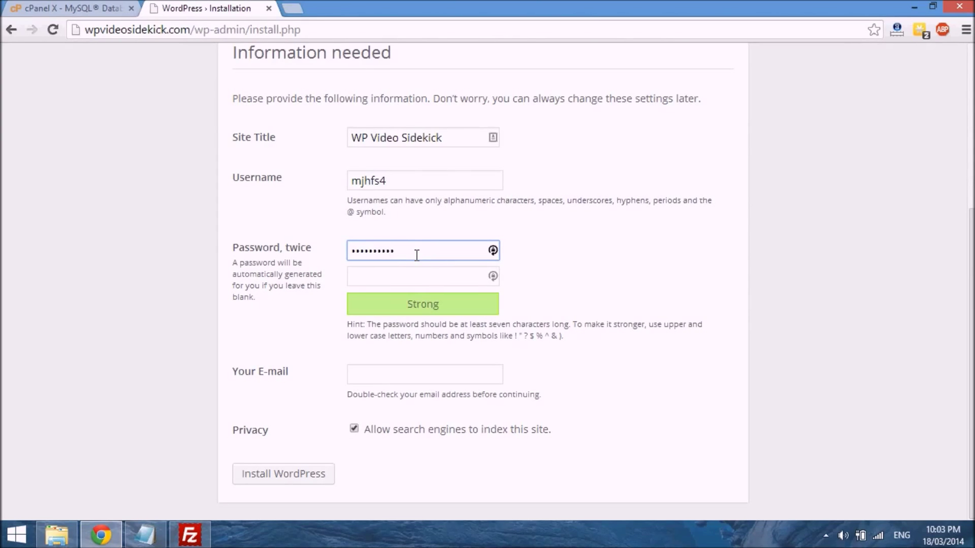
pyautogui.click(405, 277)
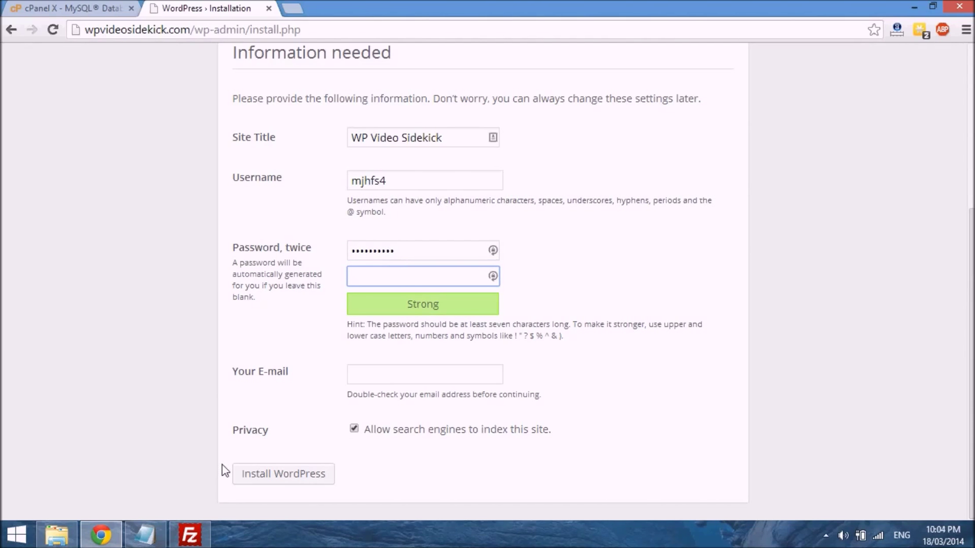
pyautogui.click(152, 533)
pyautogui.press('Return')
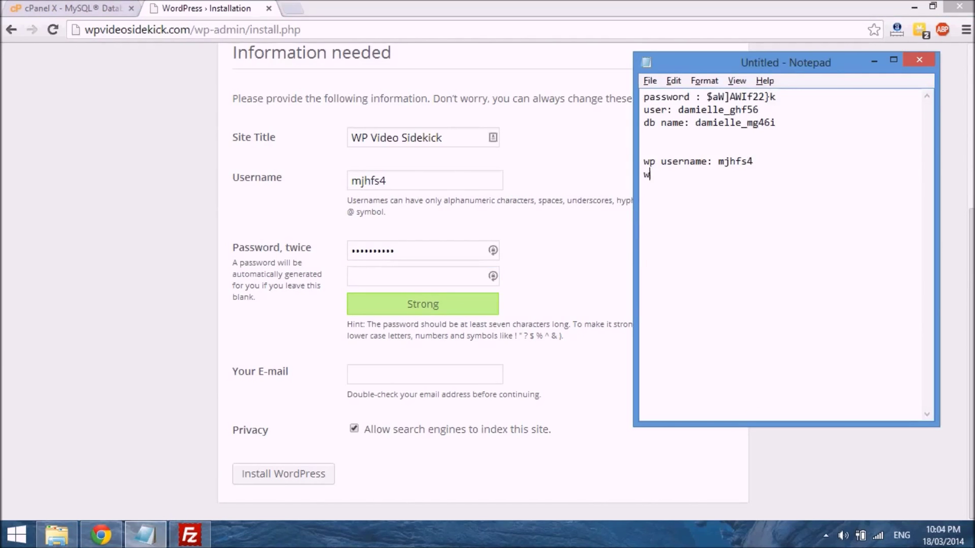
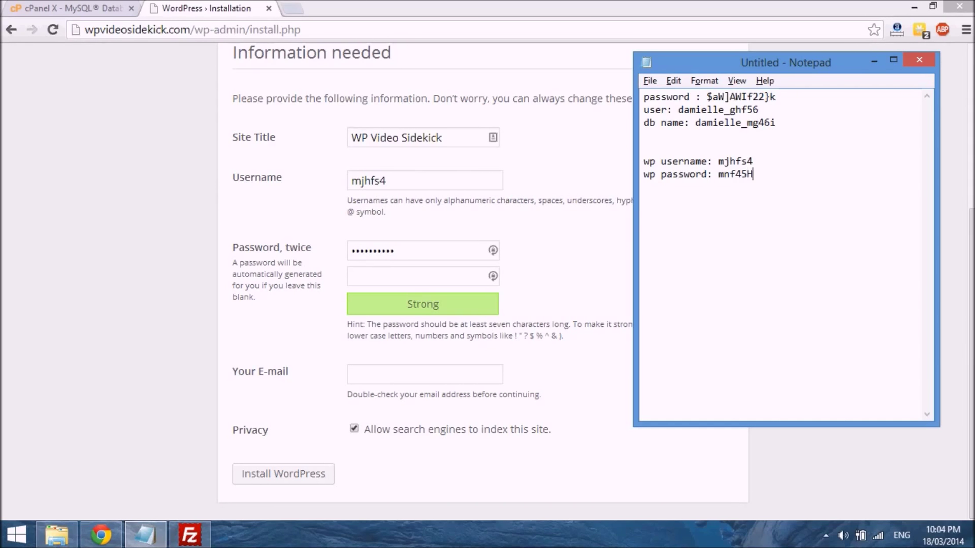
# Copy the saved password from the notes into both password fields
pyautogui.moveTo(719, 182); pyautogui.dragTo(769, 183)
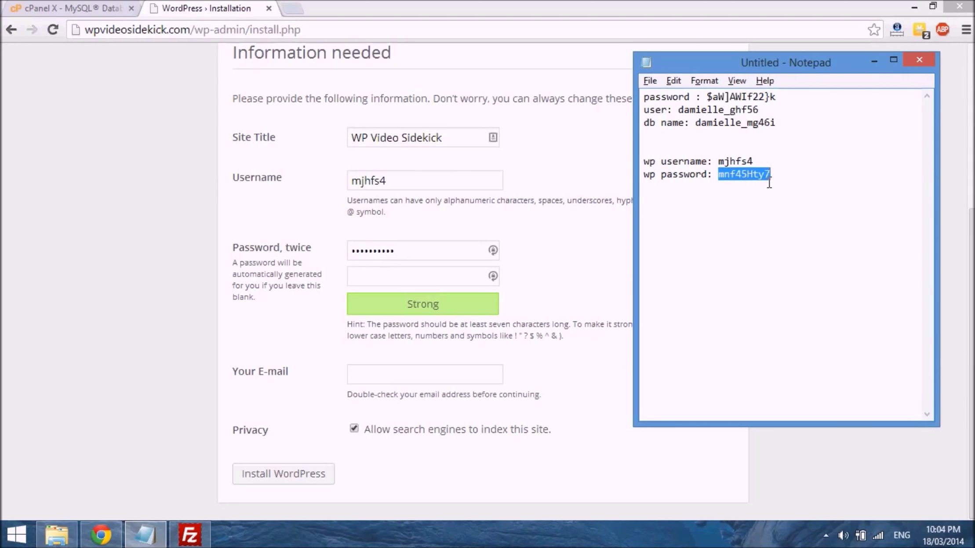
pyautogui.rightClick(769, 183)
pyautogui.click(797, 221)
pyautogui.moveTo(404, 251); pyautogui.dragTo(273, 253)
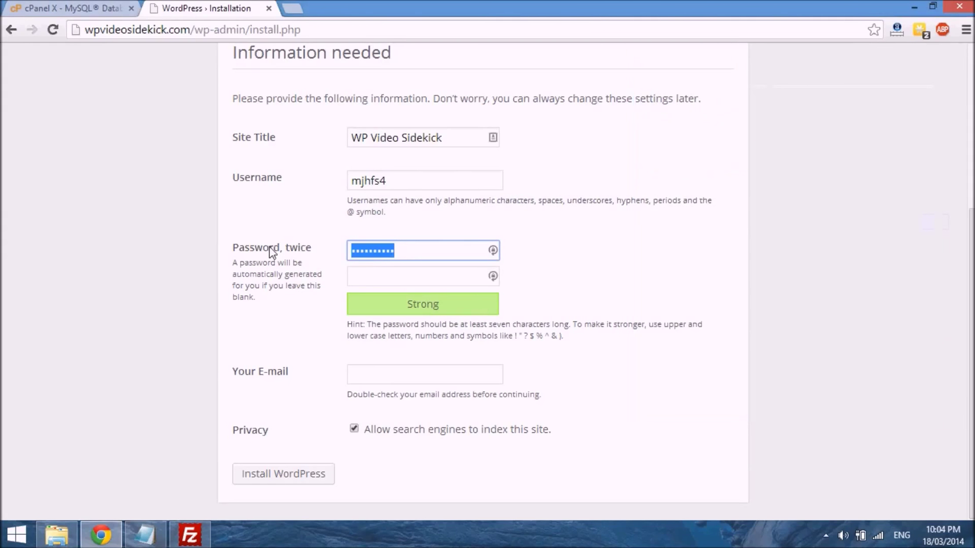
pyautogui.hotkey('ctrl', 'v')
pyautogui.click(379, 279)
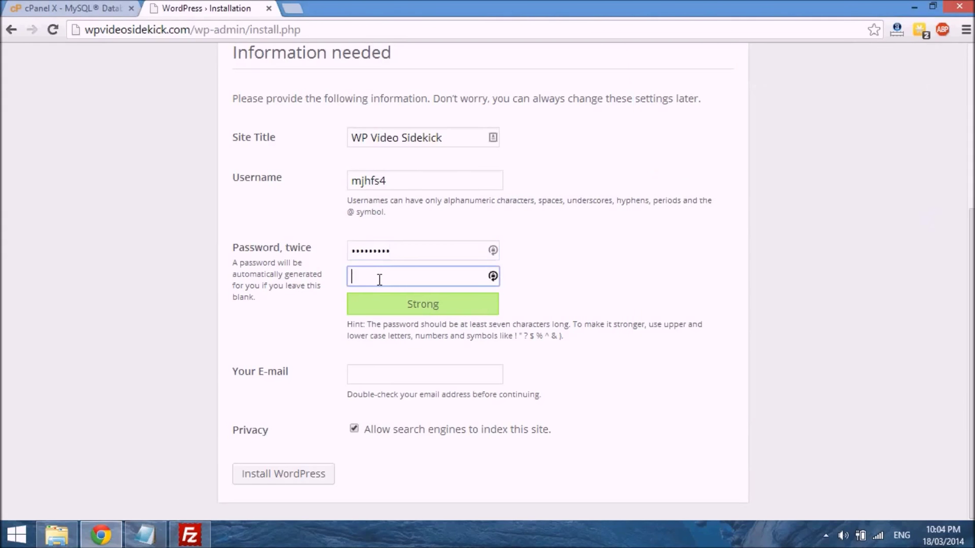
pyautogui.hotkey('ctrl', 'v')
# Fill in the admin e-mail from saved suggestions and submit Install WordPress
pyautogui.click(390, 378)
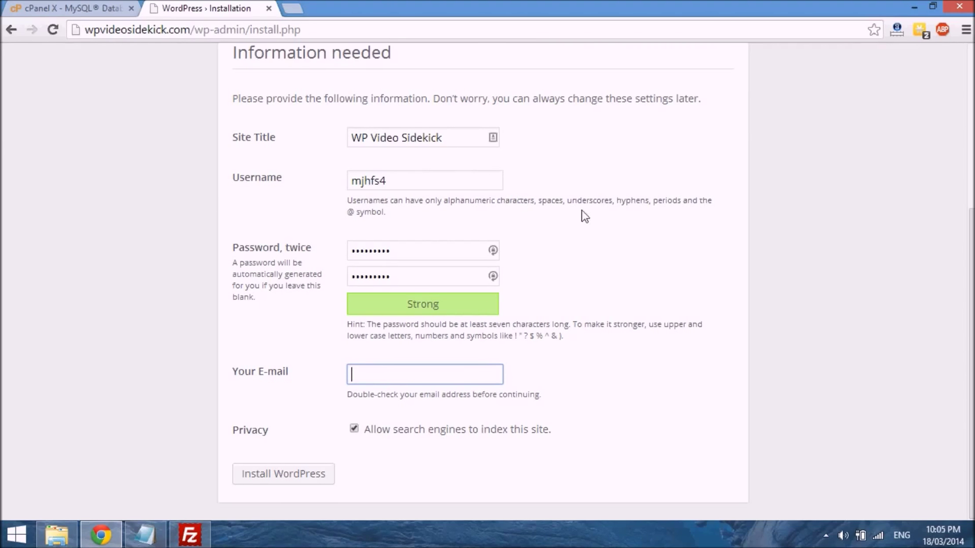
pyautogui.click(455, 377)
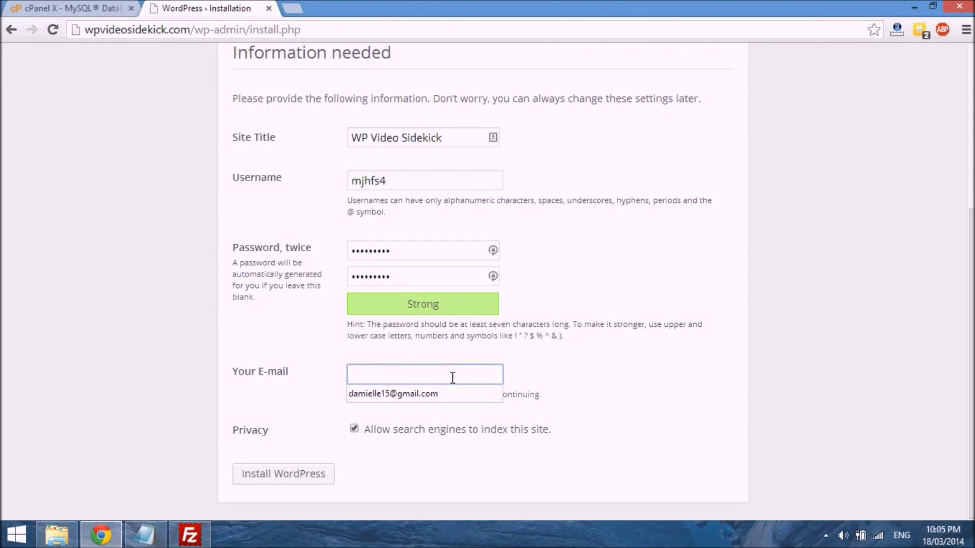
pyautogui.click(413, 395)
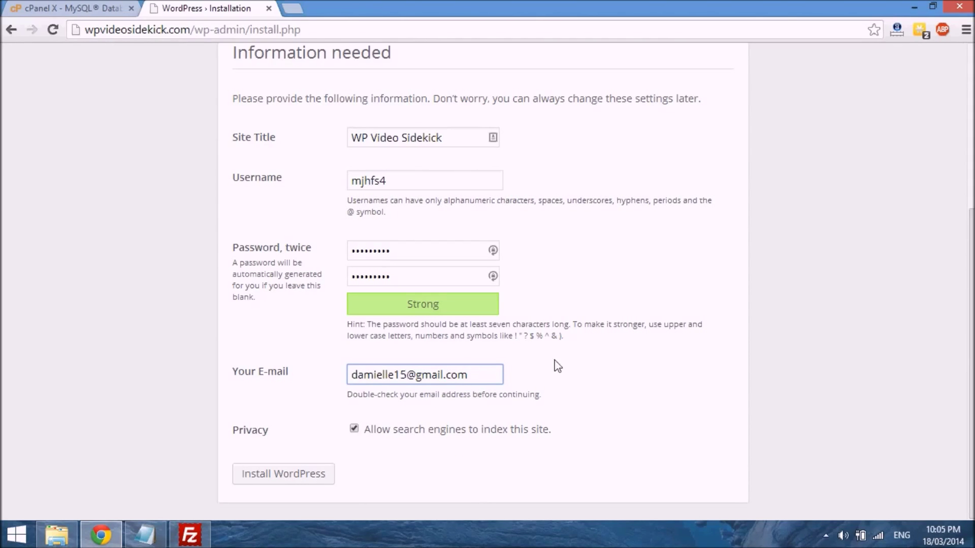
pyautogui.click(269, 476)
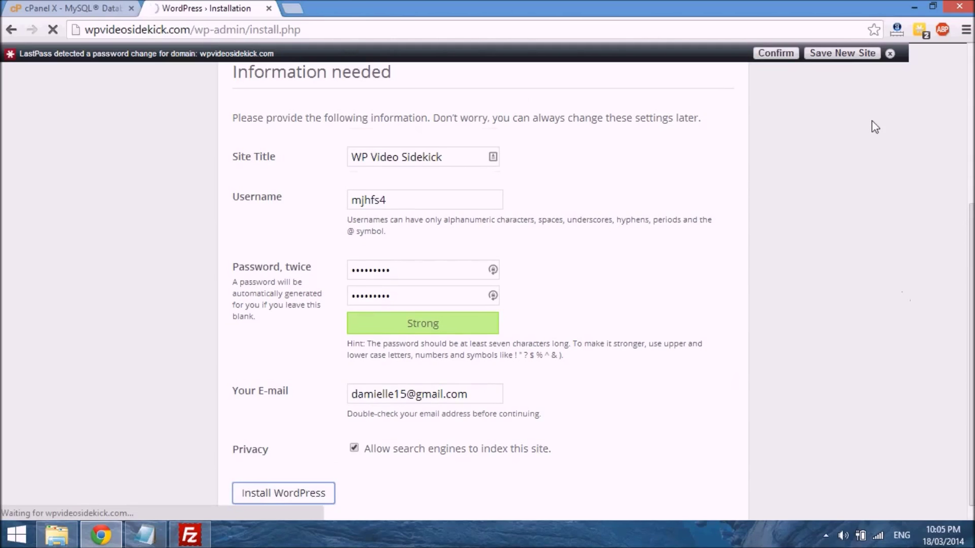
# Dismiss the LastPass bar, then strip /wp-login.php to load the wpvideosidekick.com home page
pyautogui.click(890, 53)
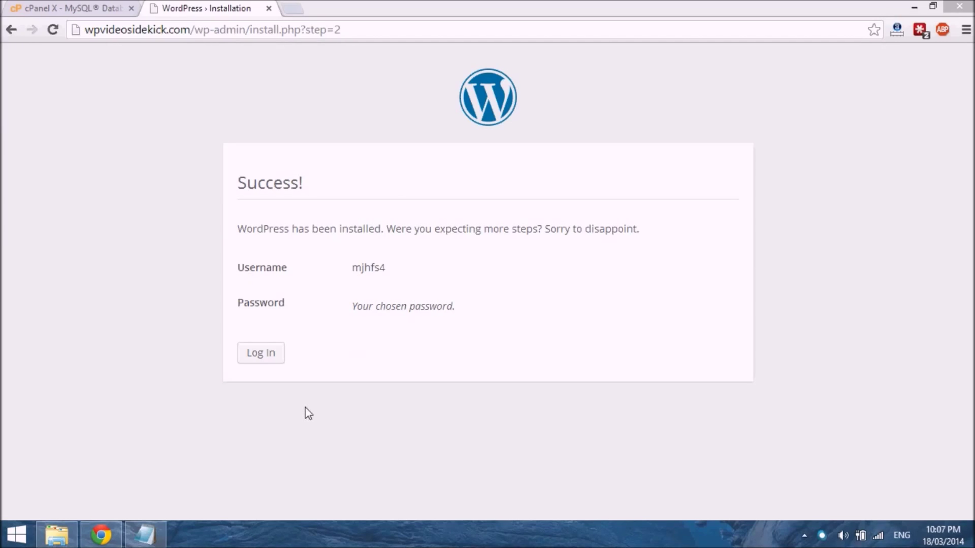
pyautogui.click(261, 354)
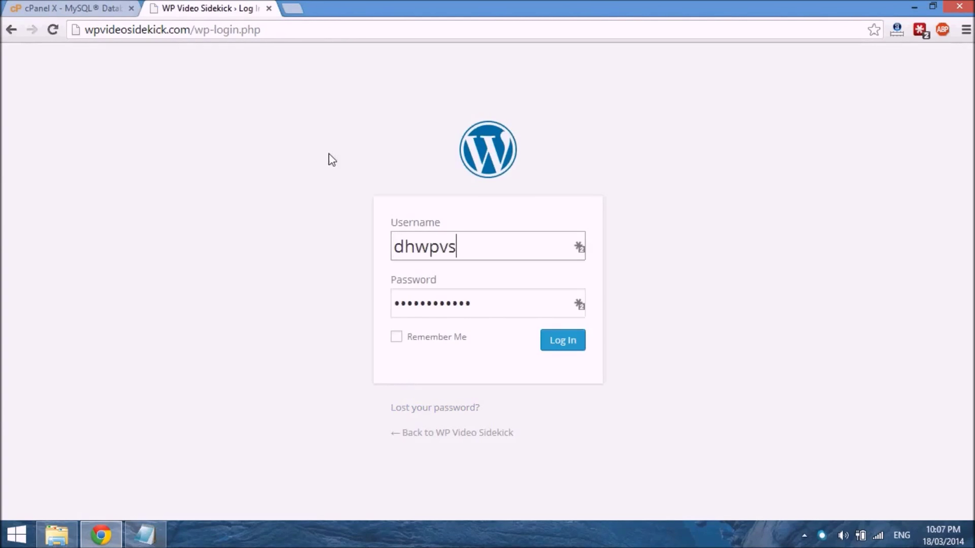
pyautogui.moveTo(191, 31); pyautogui.dragTo(310, 31)
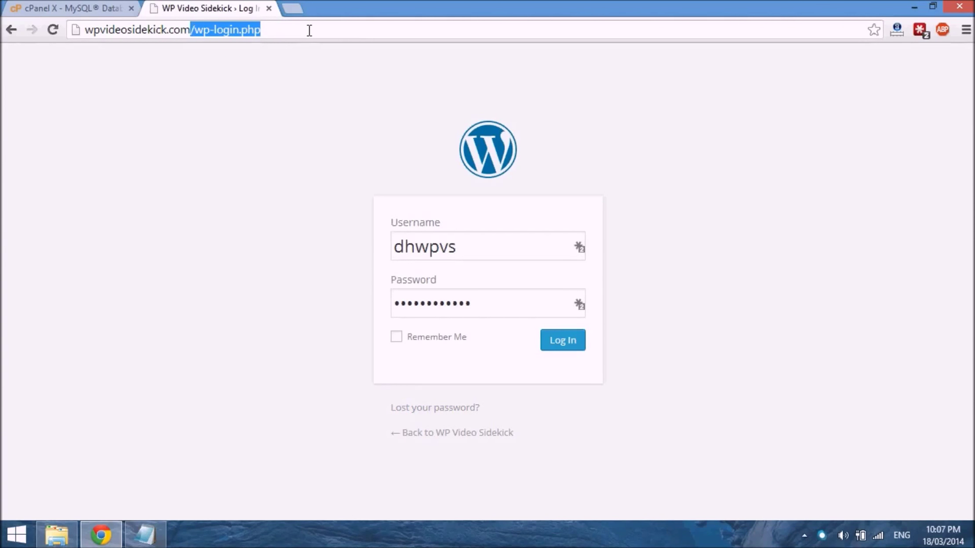
pyautogui.press('BackSpace')
pyautogui.press('Return')
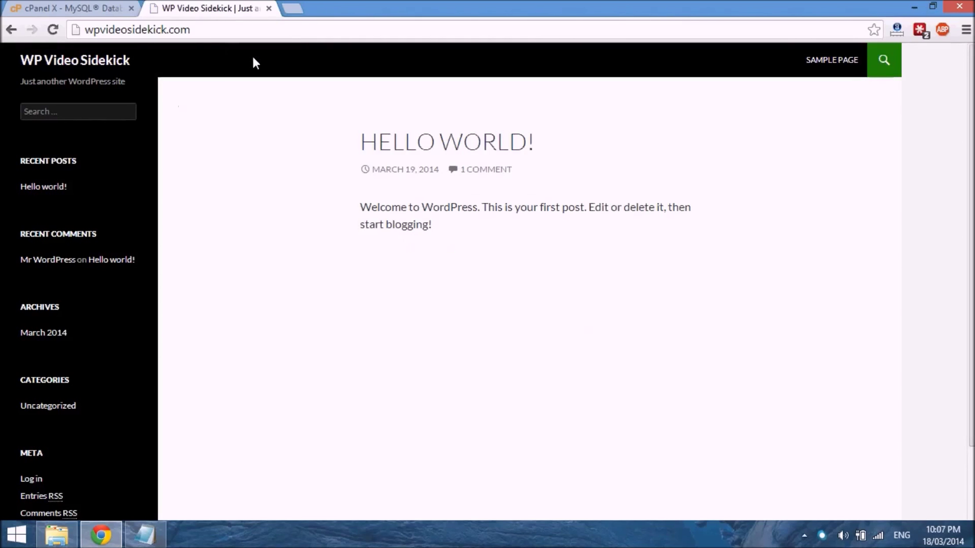
pyautogui.click(211, 38)
pyautogui.click(236, 39)
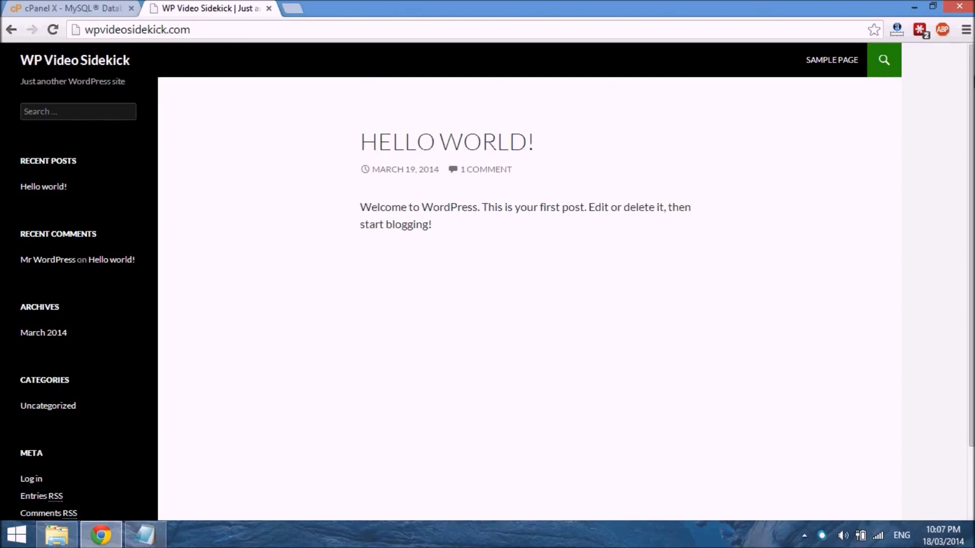
pyautogui.scroll(-2, 964, 136)
pyautogui.scroll(2, 965, 136)
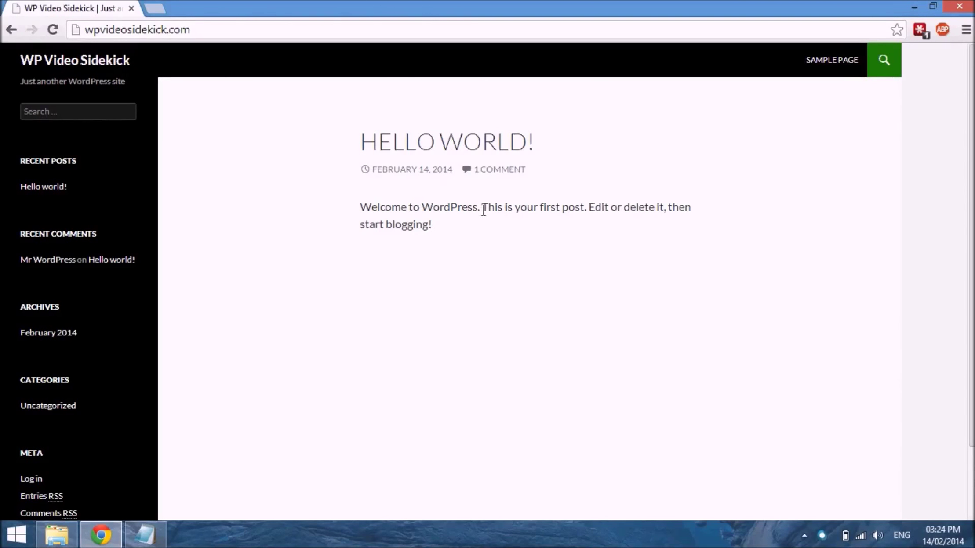
pyautogui.click(424, 36)
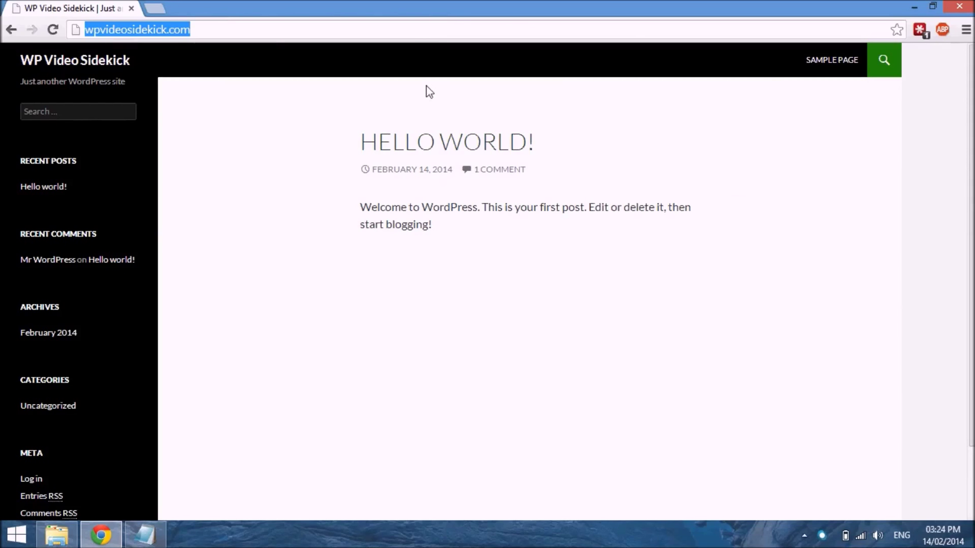
pyautogui.click(216, 36)
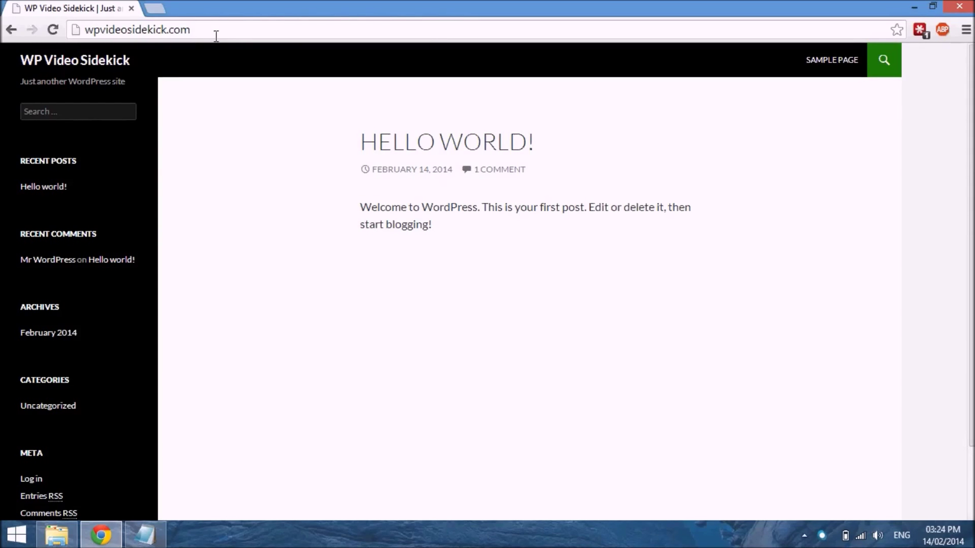
pyautogui.write('/')
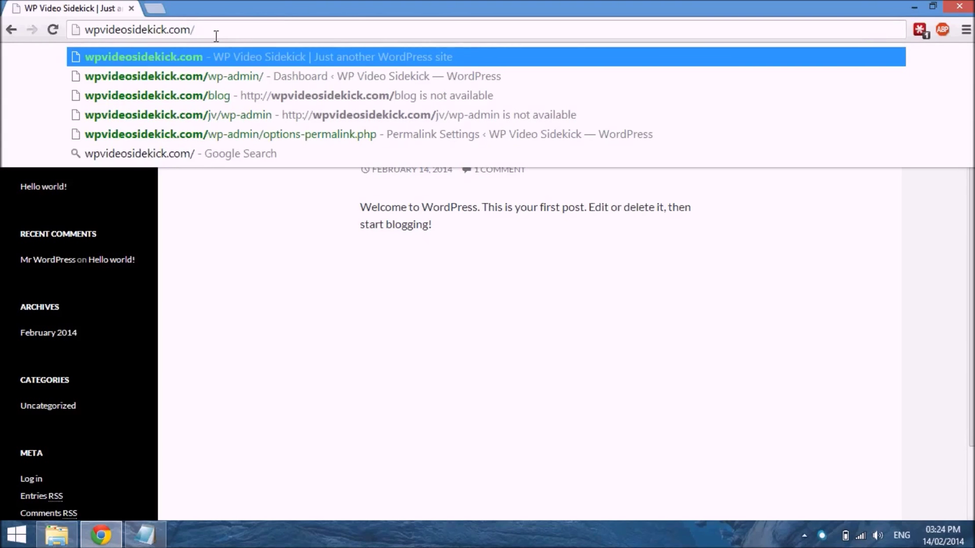
pyautogui.write('wp')
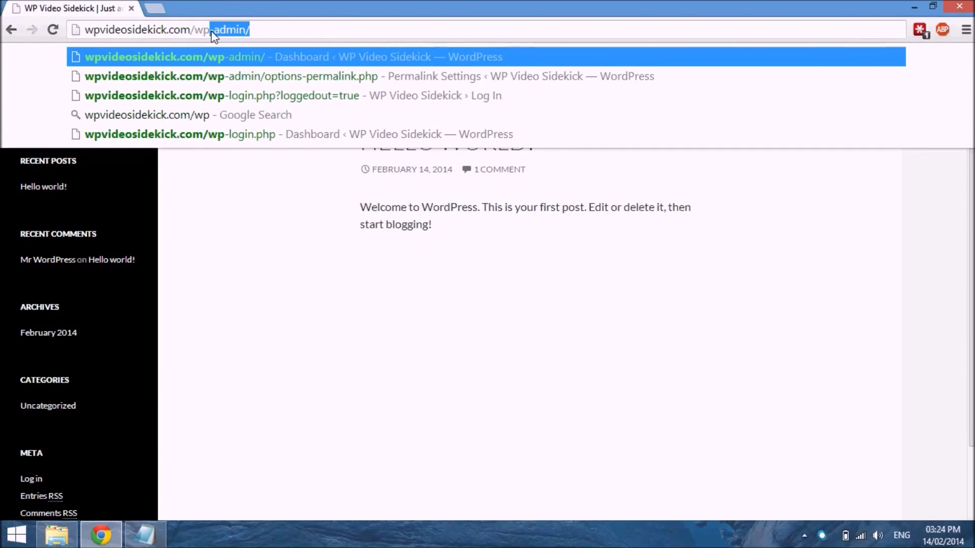
# Go to wpvideosidekick.com/wp-admin/ and log in with the prefilled credentials
pyautogui.click(272, 36)
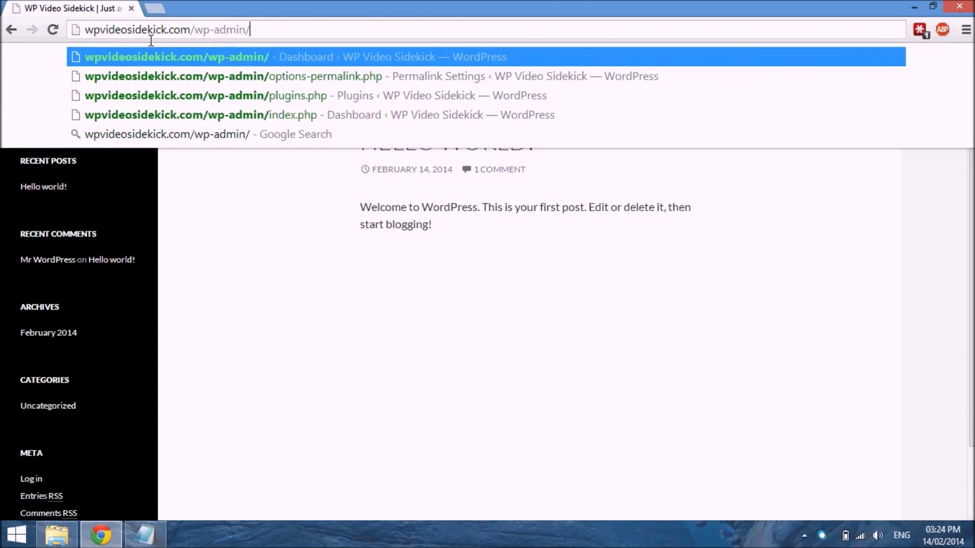
pyautogui.press('Return')
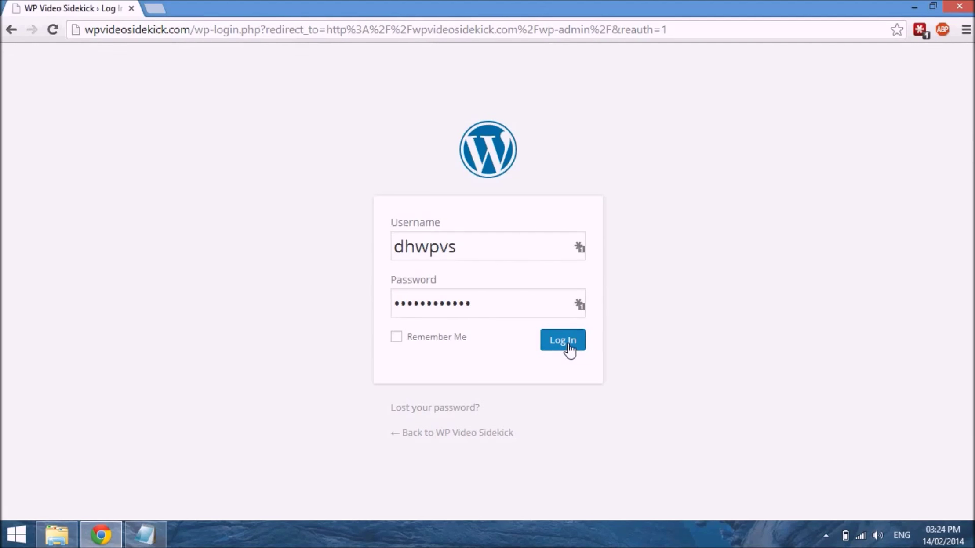
pyautogui.click(563, 340)
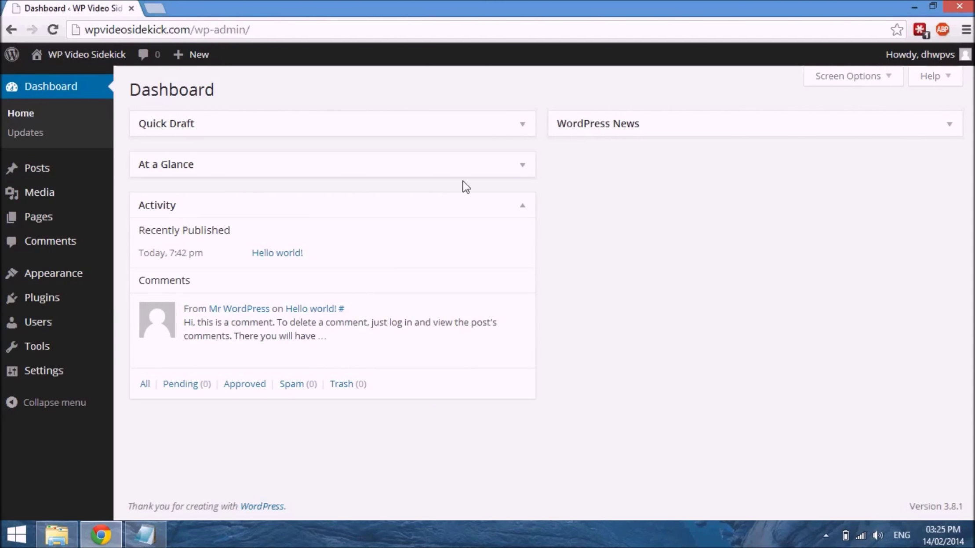
# Collapse all four dashboard panels and move Quick Draft and WordPress News to the right column
pyautogui.click(952, 129)
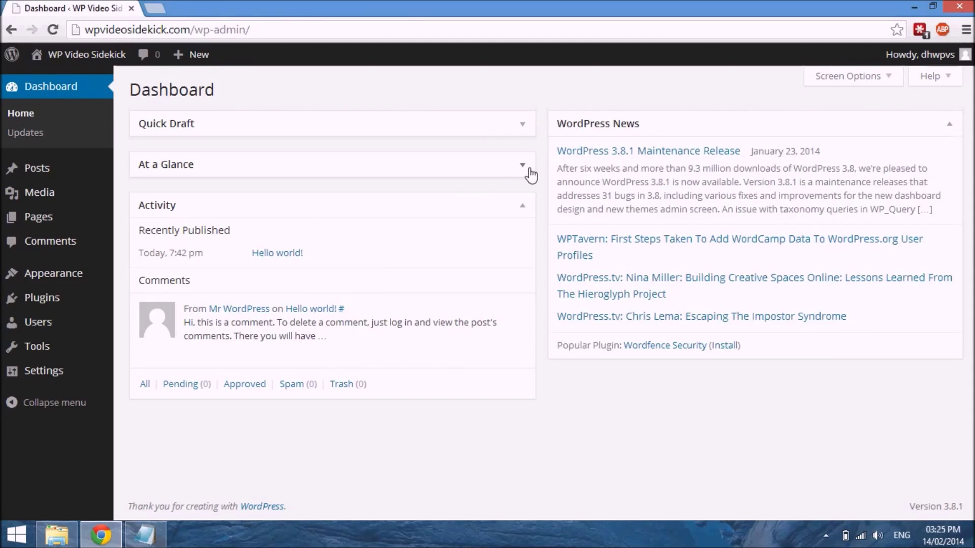
pyautogui.click(523, 165)
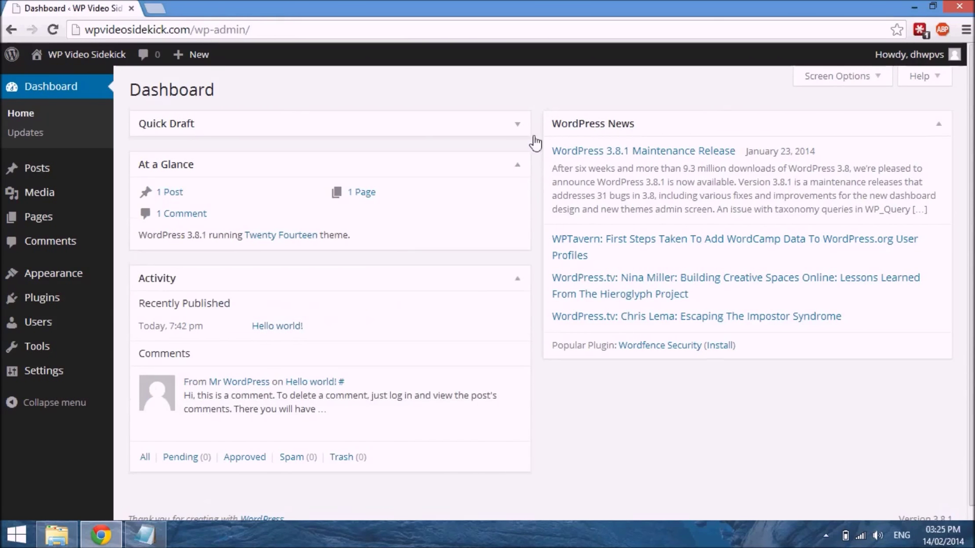
pyautogui.click(520, 128)
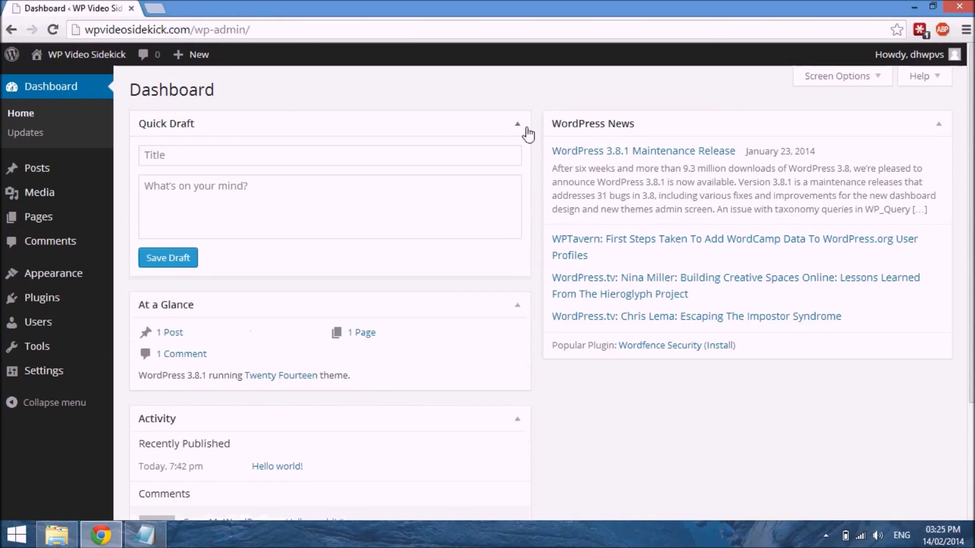
pyautogui.click(520, 128)
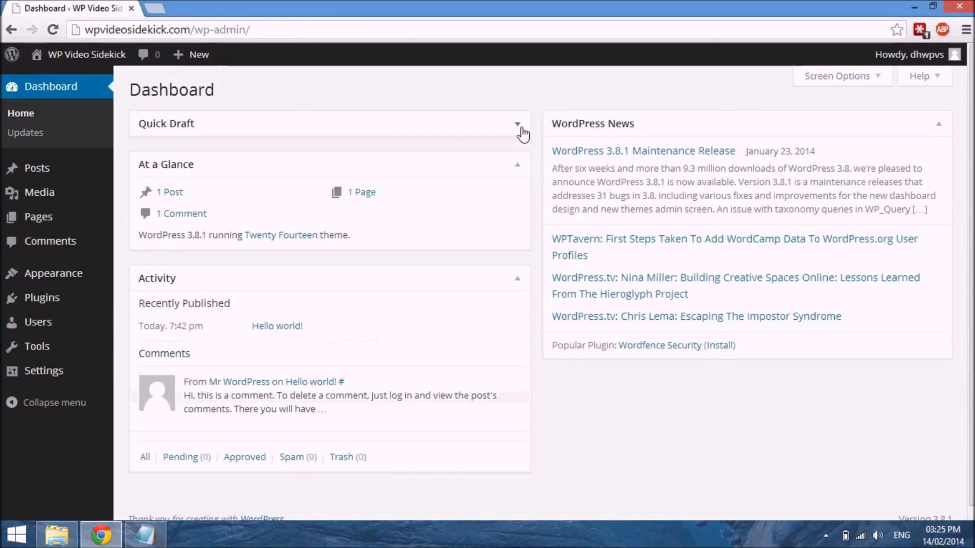
pyautogui.click(520, 168)
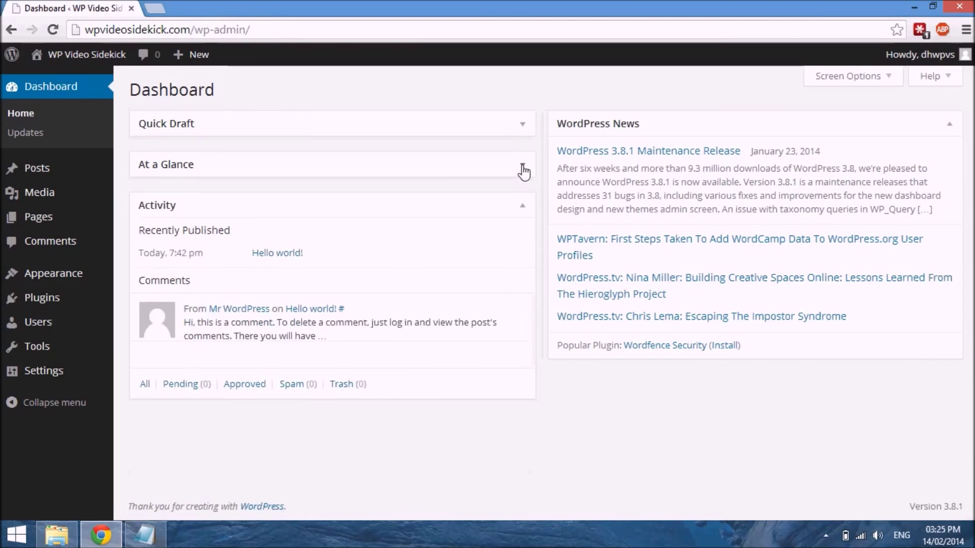
pyautogui.click(525, 209)
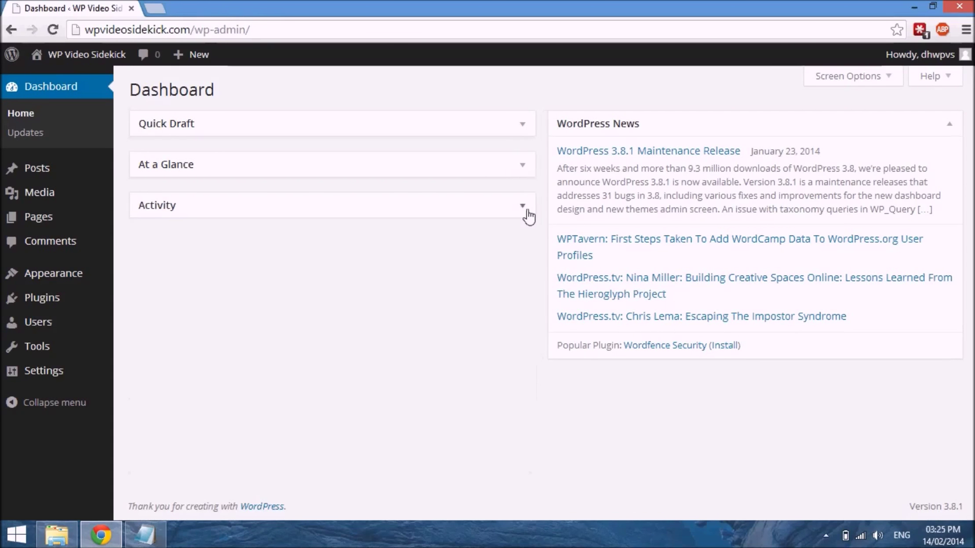
pyautogui.click(949, 124)
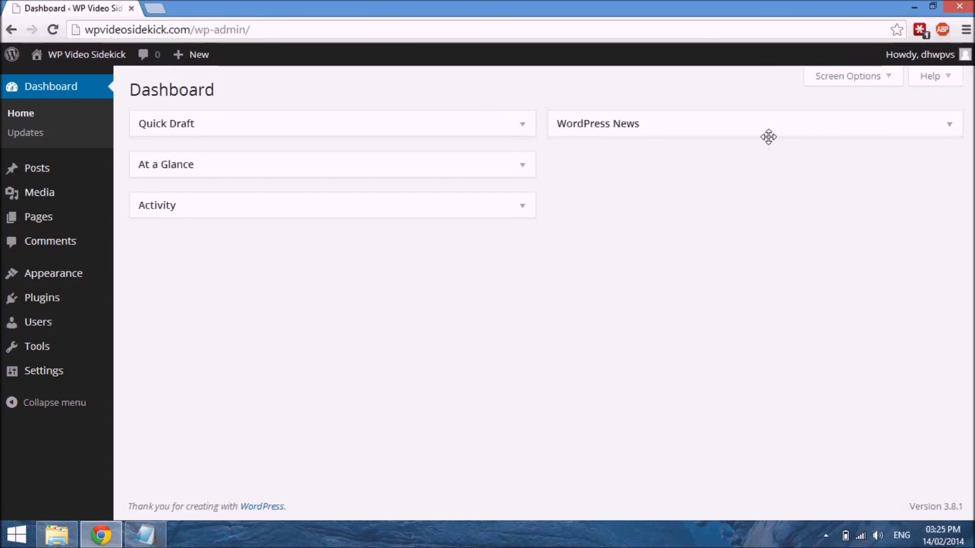
pyautogui.moveTo(756, 136); pyautogui.dragTo(381, 205)
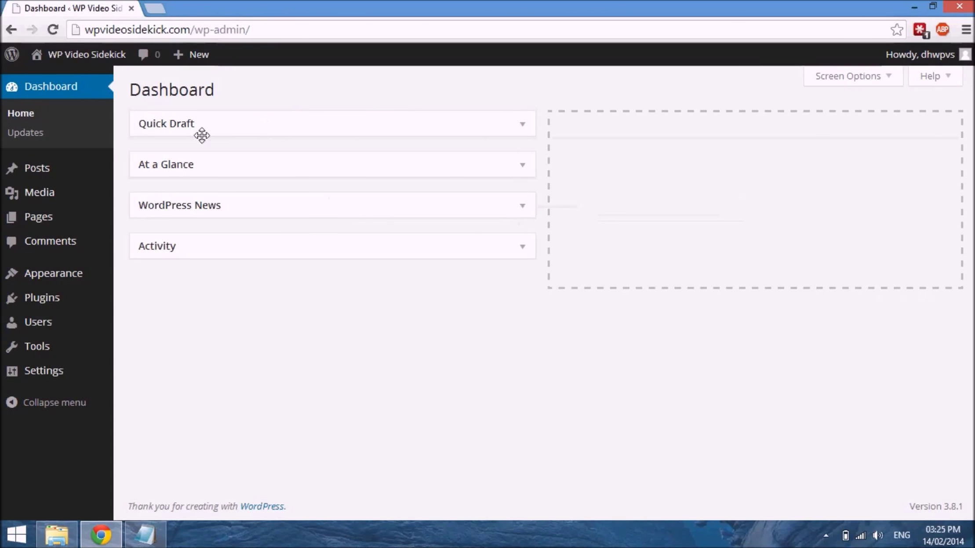
pyautogui.moveTo(474, 136); pyautogui.dragTo(679, 138)
pyautogui.moveTo(493, 170); pyautogui.dragTo(831, 181)
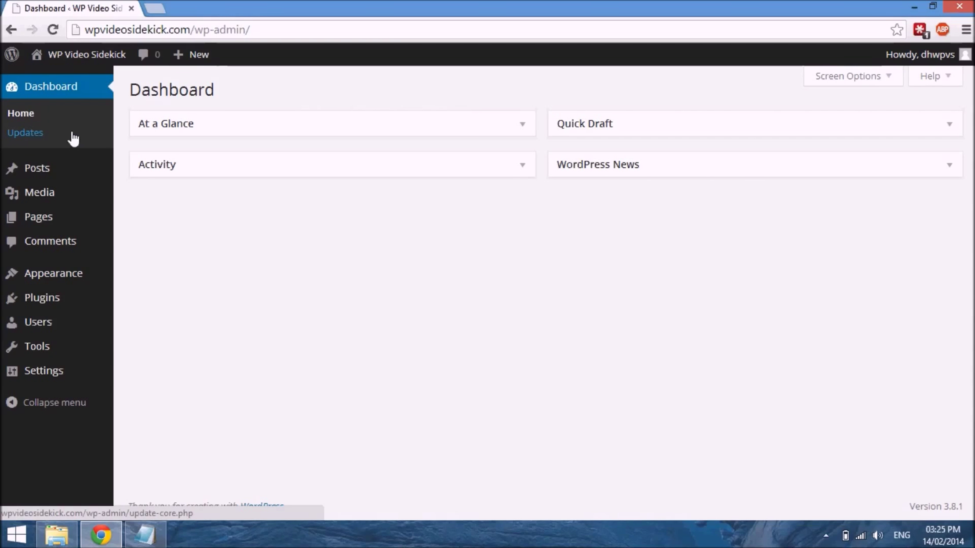
# Check Dashboard > Updates for updates, then view the Posts list with its Hello world! post
pyautogui.click(25, 132)
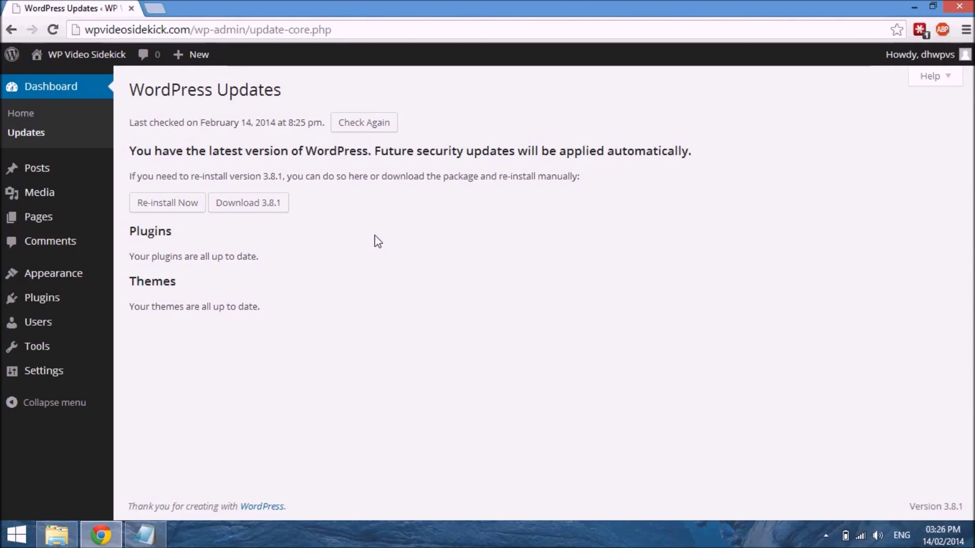
pyautogui.click(66, 167)
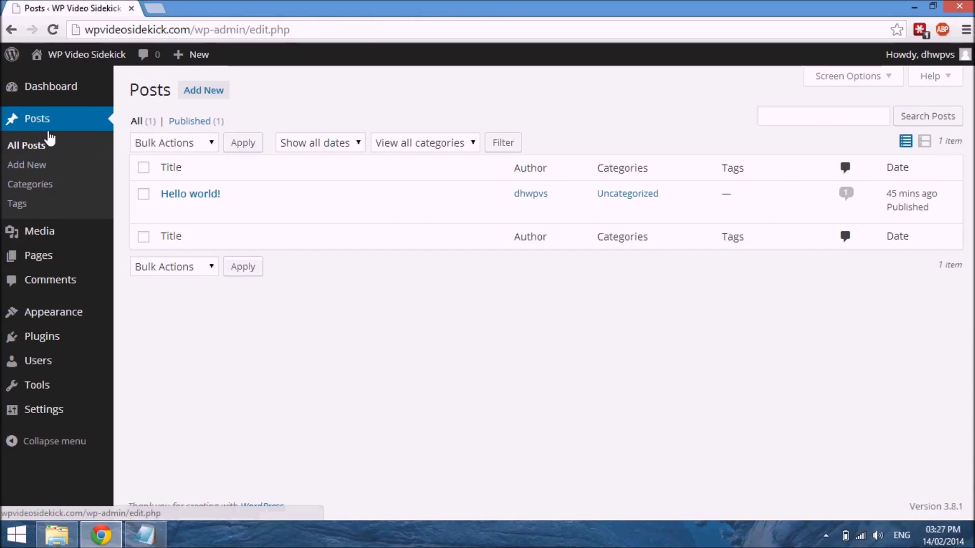
# Return from the Posts list to the Dashboard home
pyautogui.click(47, 92)
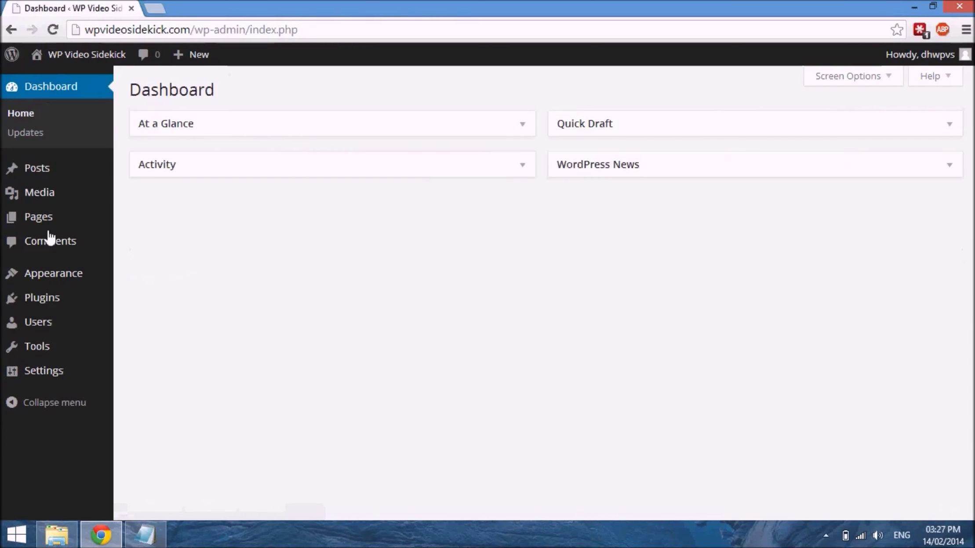
pyautogui.moveTo(47, 376)
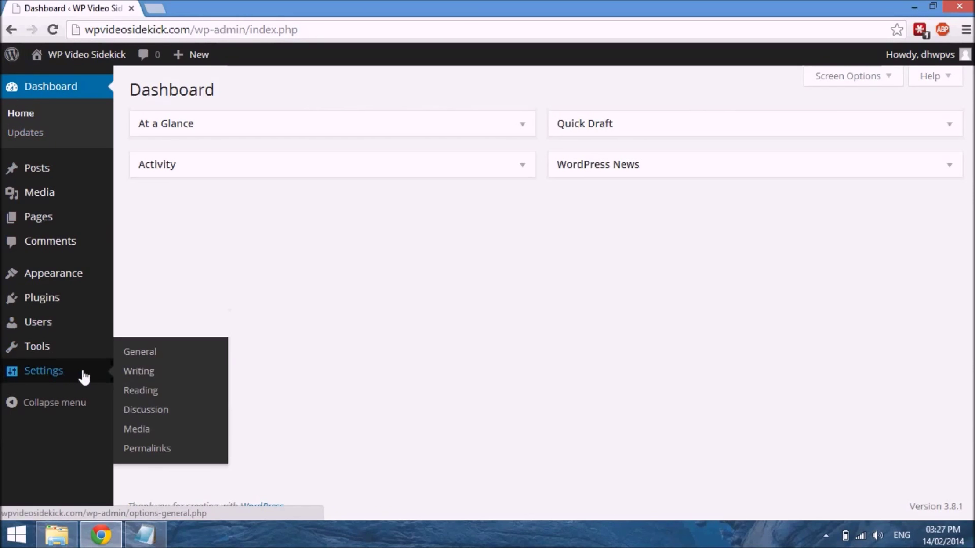
# Open Settings > Permalinks, where the Default ?p=123 structure is still selected
pyautogui.click(140, 452)
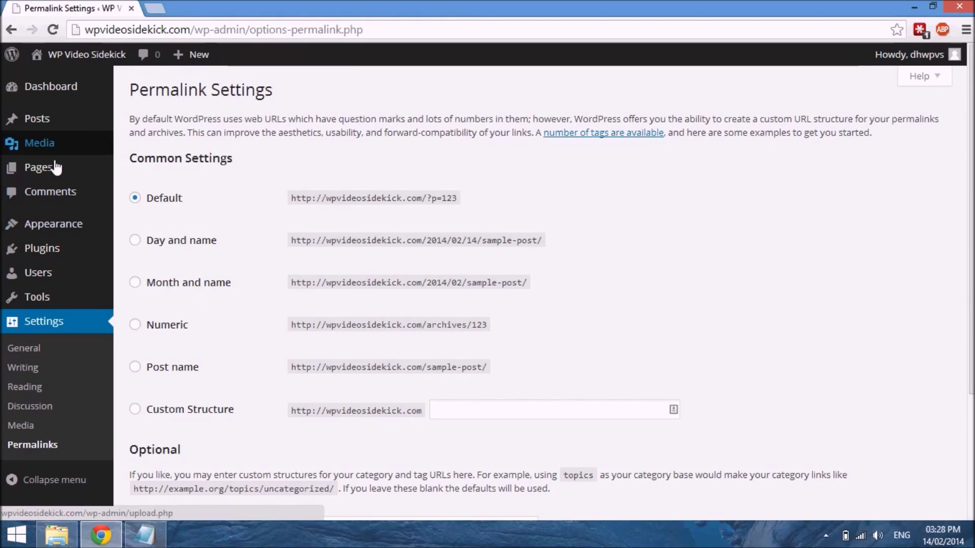
pyautogui.moveTo(55, 168)
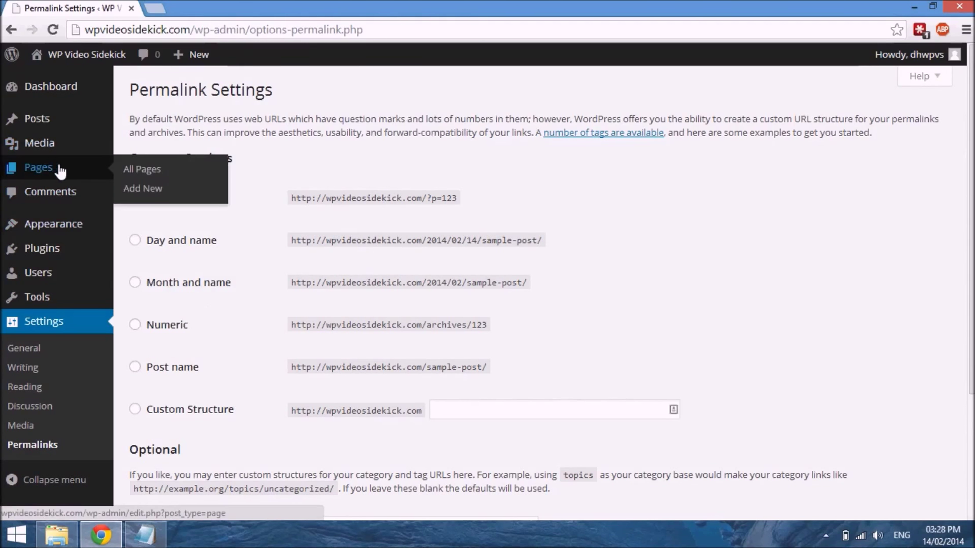
# Open Sample Page from All Pages in a new tab to check its ?page_id=2 URL
pyautogui.click(134, 169)
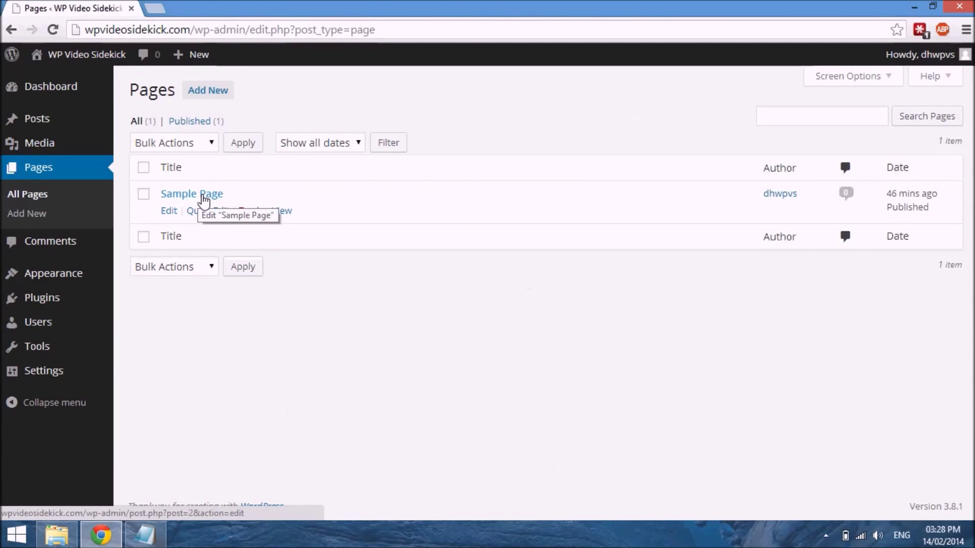
pyautogui.rightClick(291, 215)
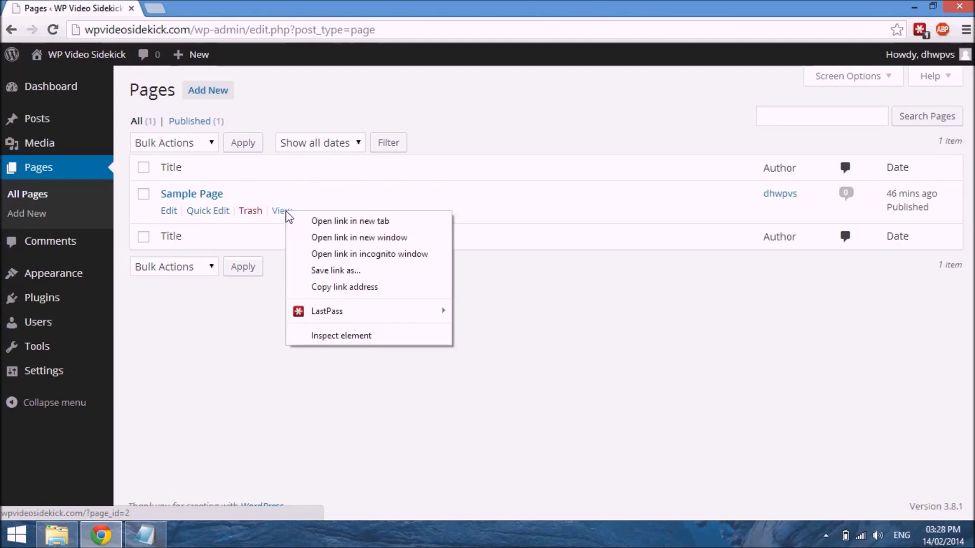
pyautogui.click(318, 225)
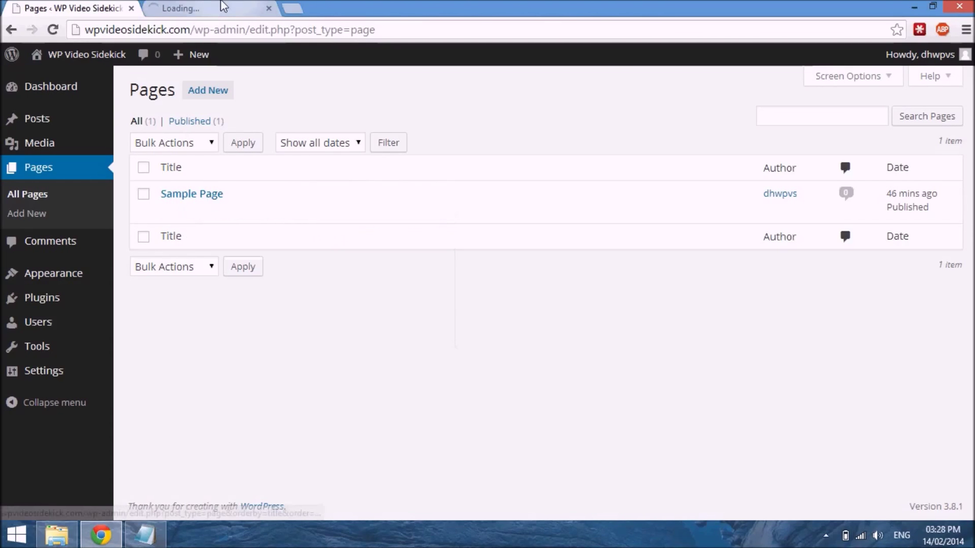
pyautogui.click(222, 6)
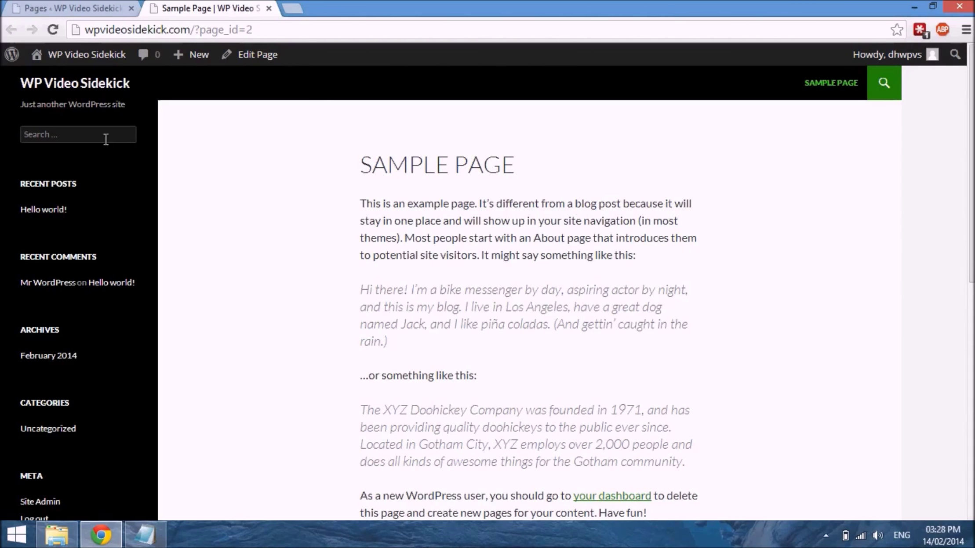
pyautogui.click(100, 15)
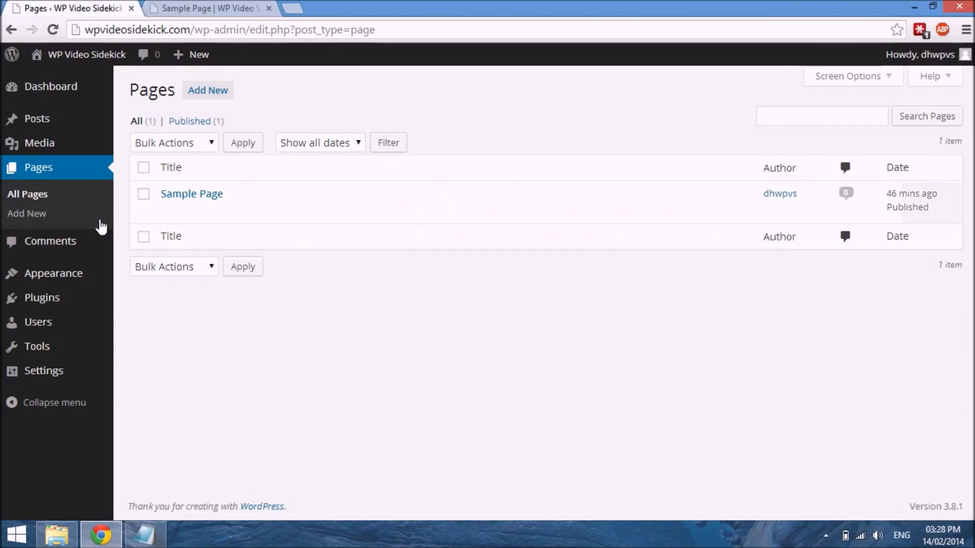
pyautogui.moveTo(46, 379)
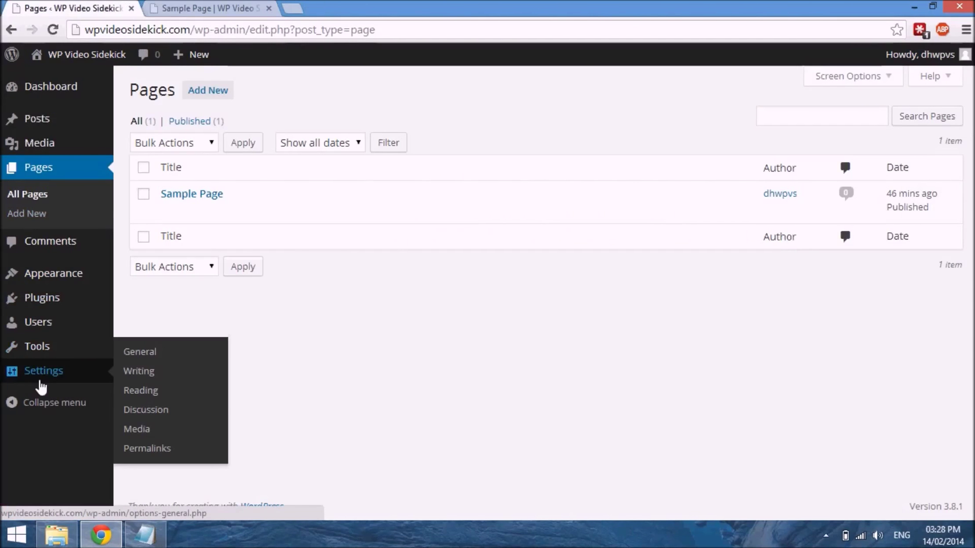
# Switch the permalink structure to Post name (/%postname%/) and save the change
pyautogui.click(139, 448)
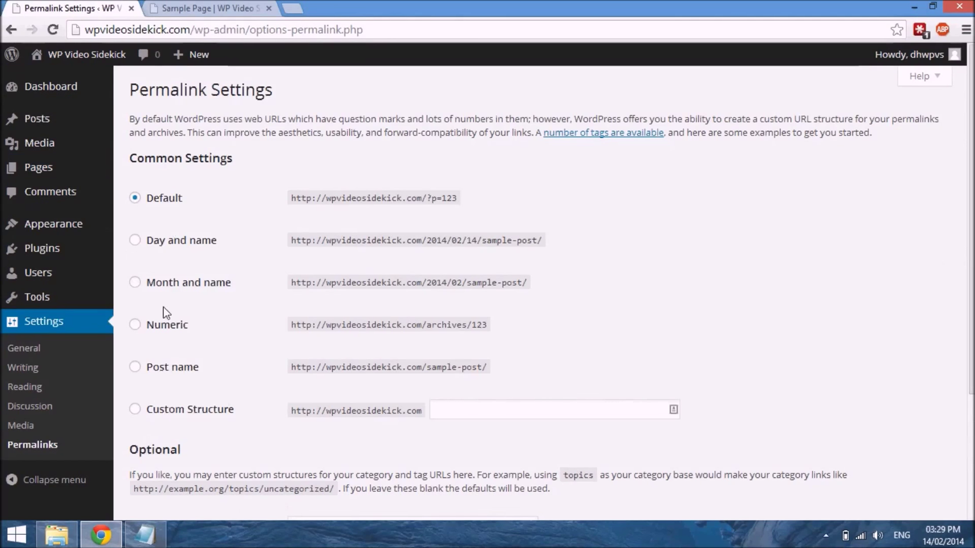
pyautogui.click(136, 367)
pyautogui.scroll(-3, 483, 404)
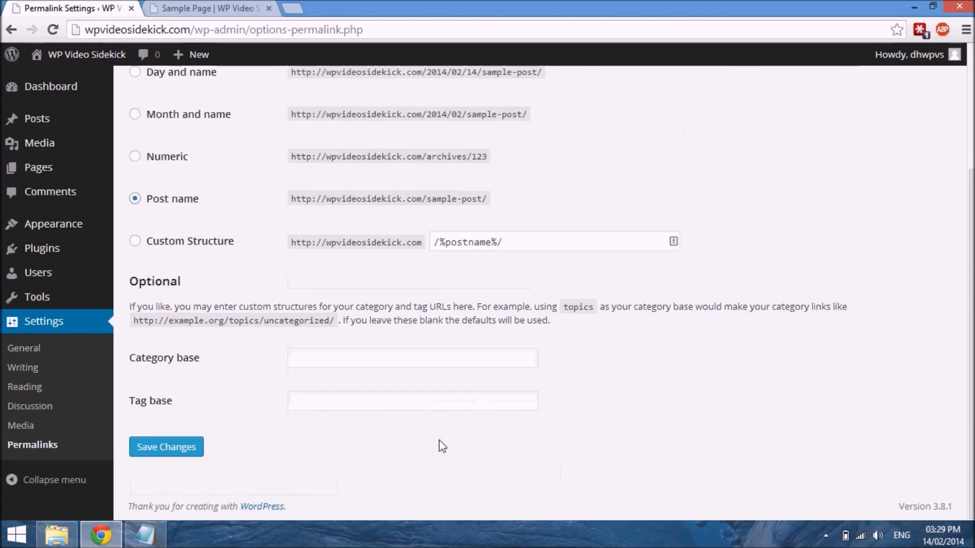
pyautogui.click(194, 455)
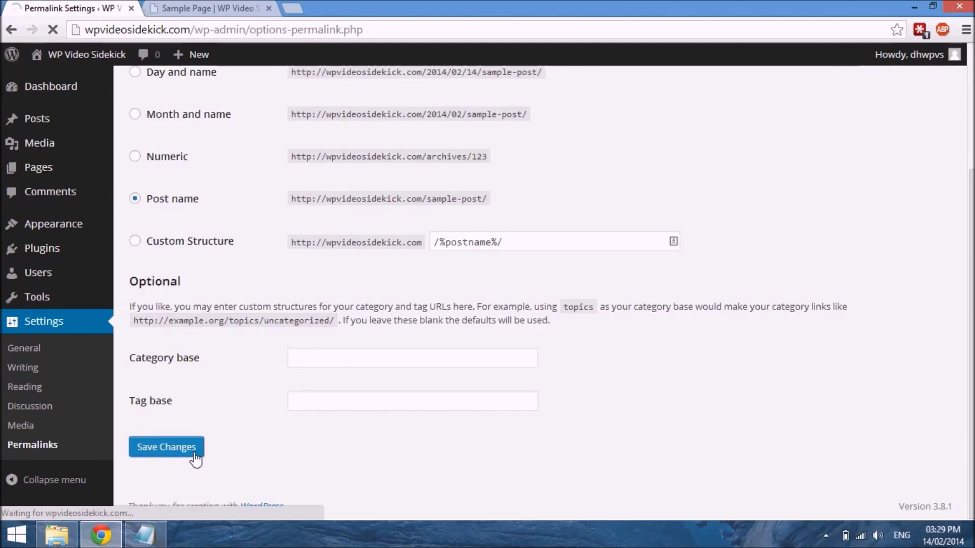
pyautogui.click(223, 6)
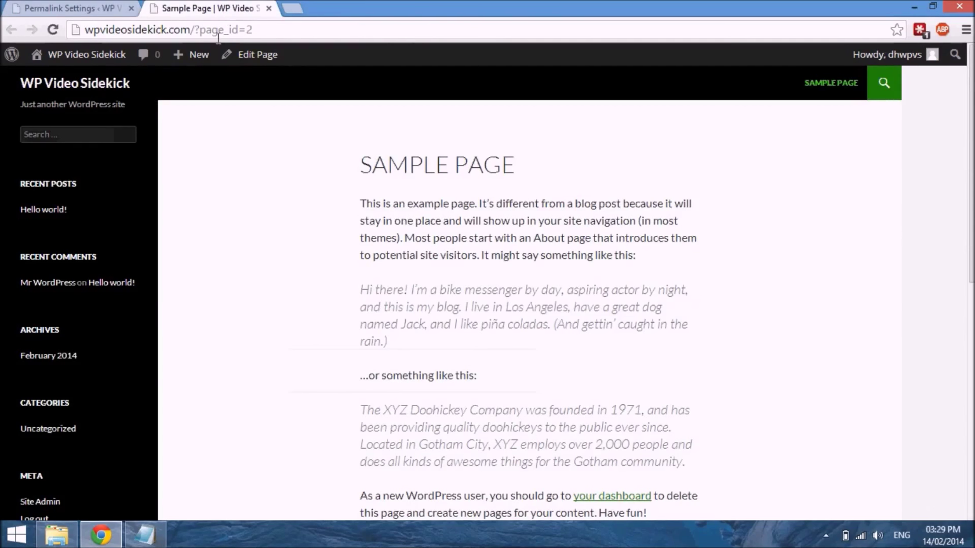
# Reload the Sample Page to confirm it now resolves at wpvideosidekick.com/sample-page/
pyautogui.click(53, 30)
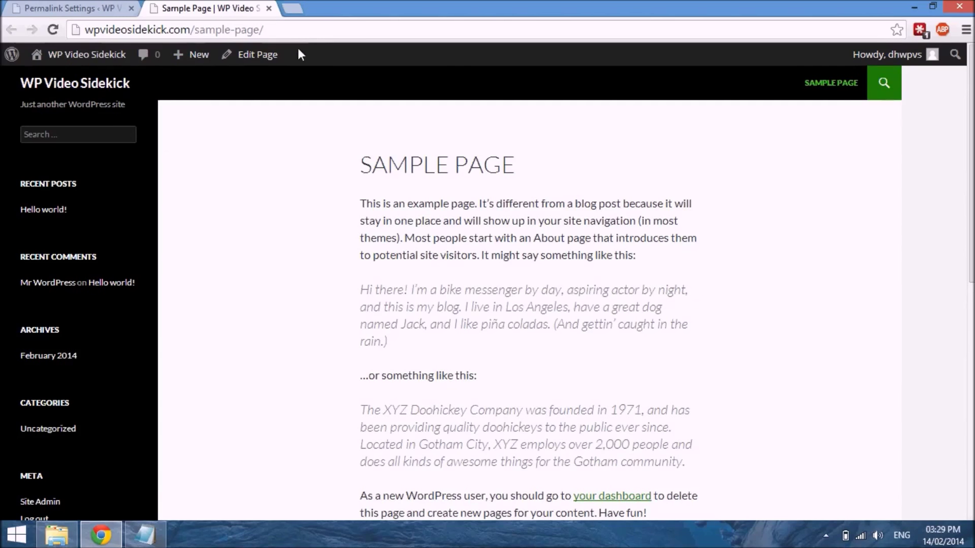
pyautogui.scroll(-7, 160, 357)
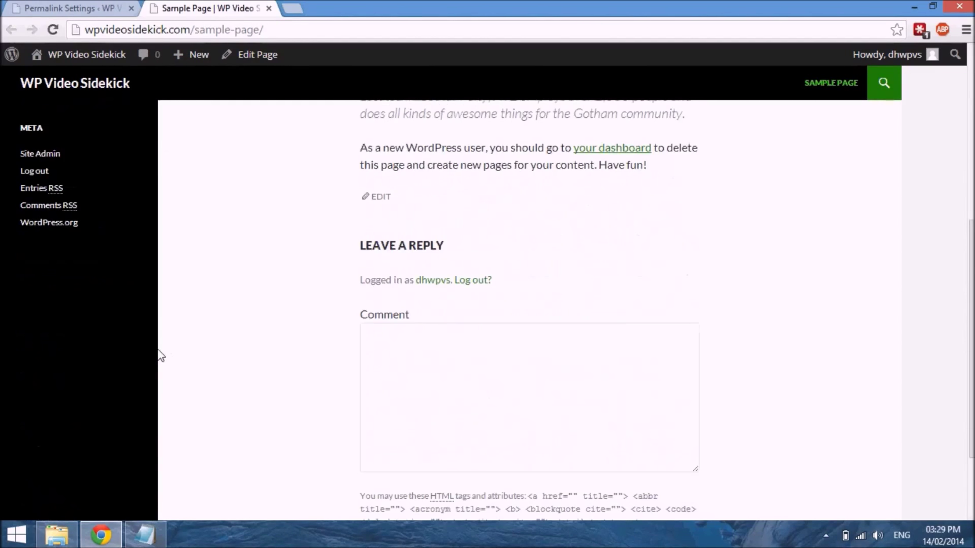
pyautogui.scroll(7, 160, 357)
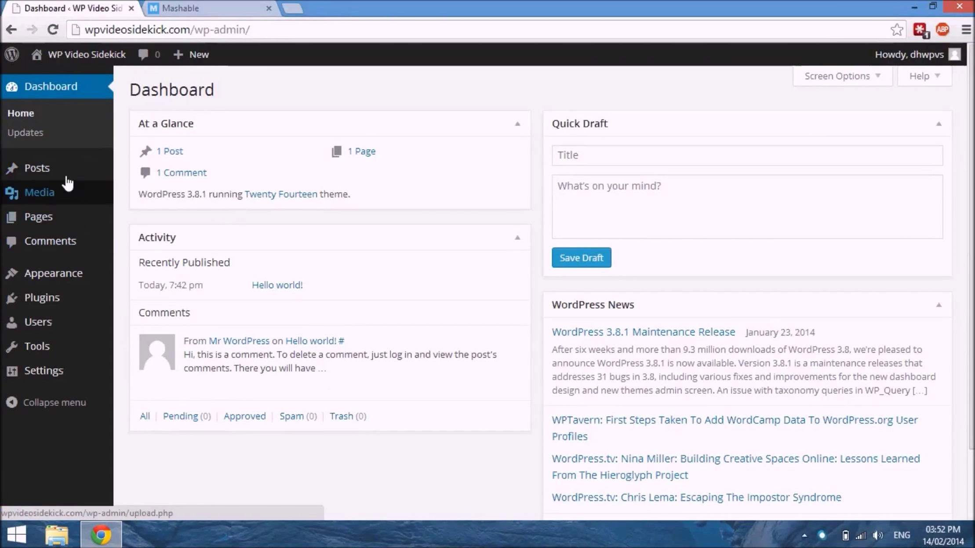
# Bring up Mashable's homepage with its latest stories in the second browser tab
pyautogui.moveTo(59, 218)
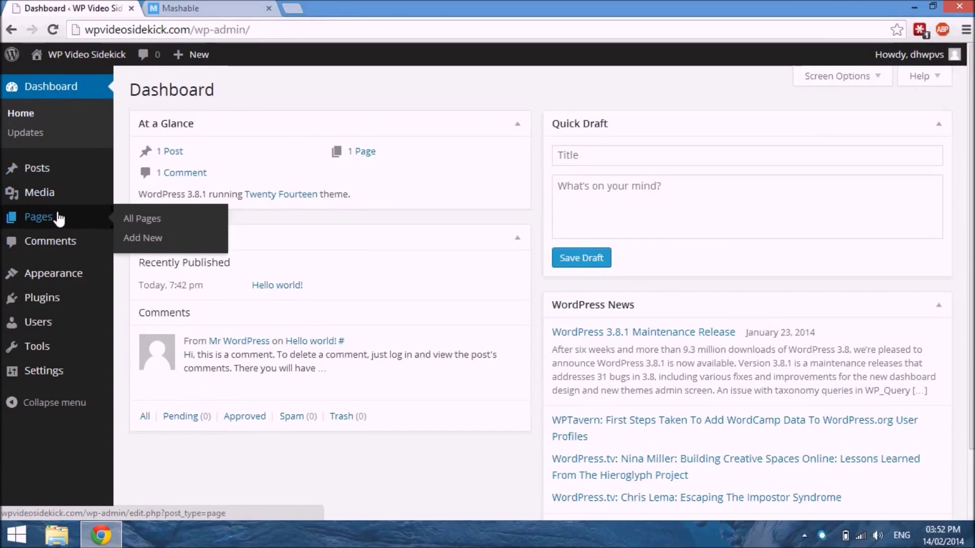
pyautogui.click(181, 7)
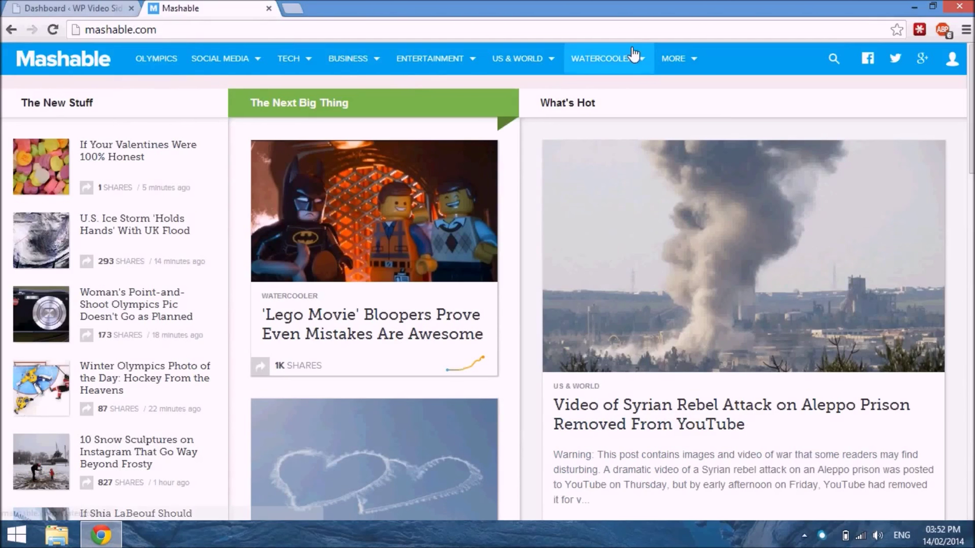
pyautogui.moveTo(692, 71)
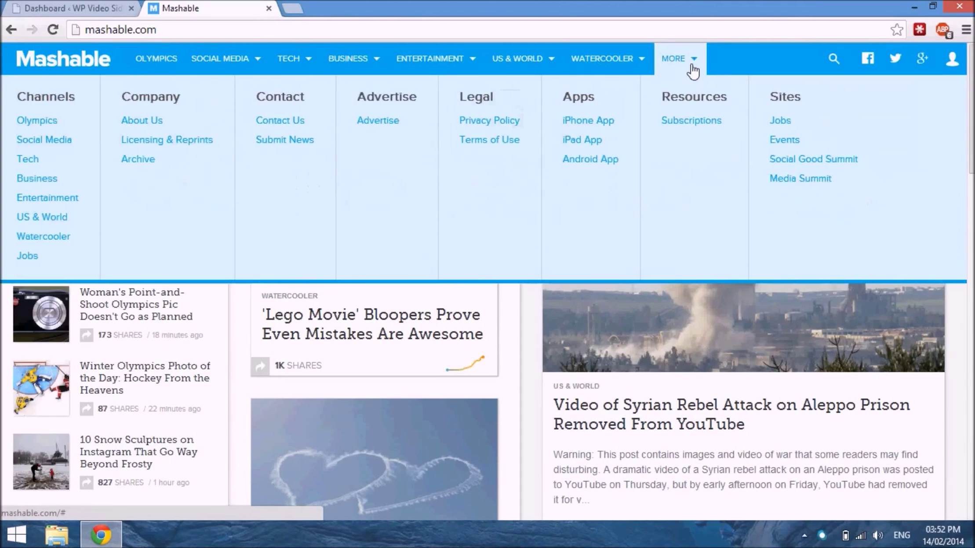